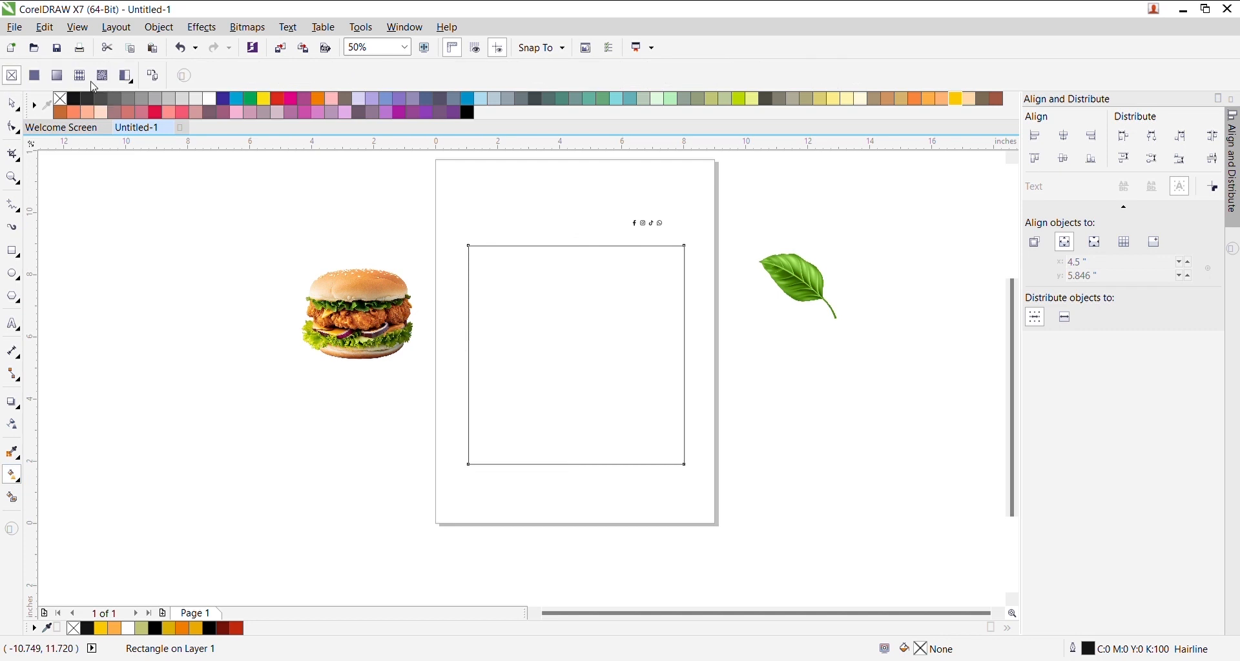
- Finish the dark red radial gradient on the panel, then draw a tall narrow rectangle down from its top
scroll(678, 354, "up", 1)
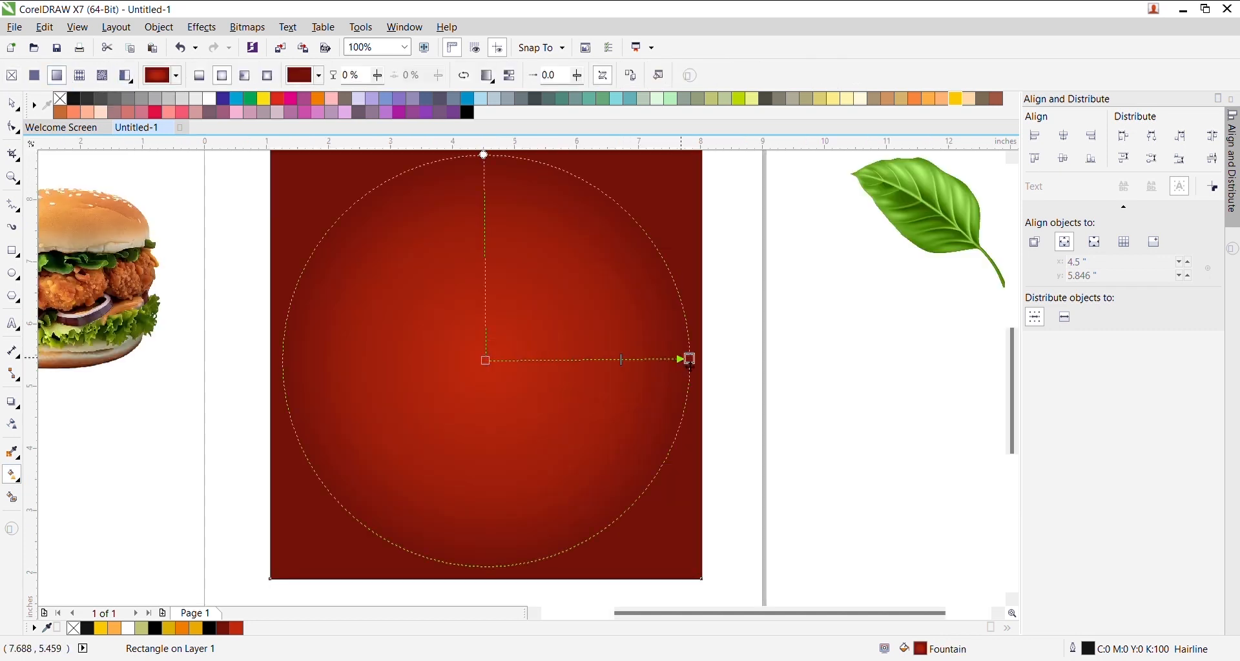
left_click(11, 104)
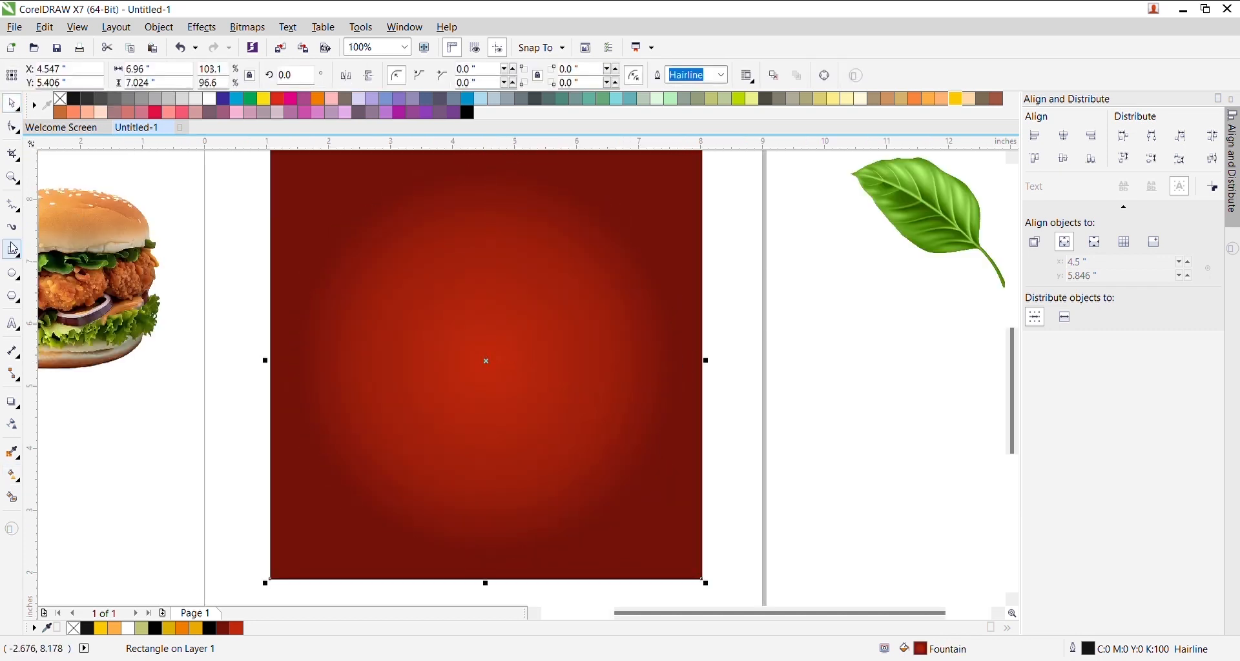
scroll(423, 191, "down", 1)
scroll(423, 190, "up", 1)
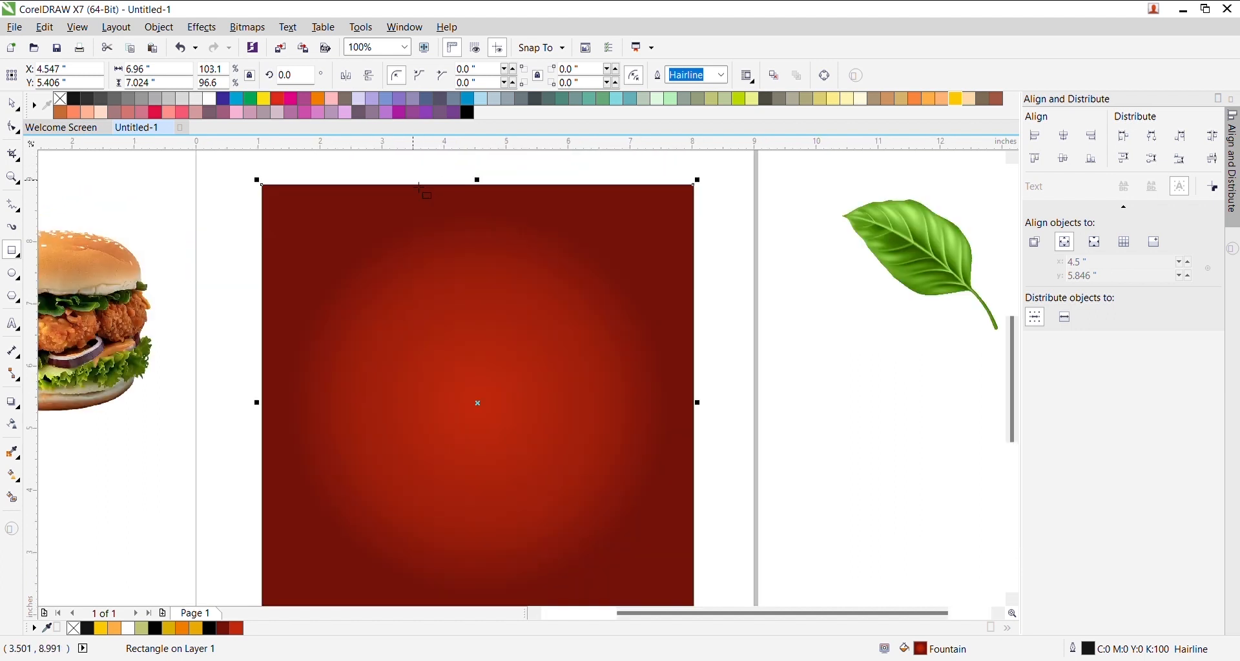
left_click_drag(408, 194, 451, 475)
- Duplicate the narrow rectangle into three side by side, fill them yellow and remove their outlines
key("space")
left_click_drag(442, 314, 496, 313)
right_click(496, 313)
key("ctrl+d")
left_click(487, 304, "shift")
left_click(433, 275, "shift")
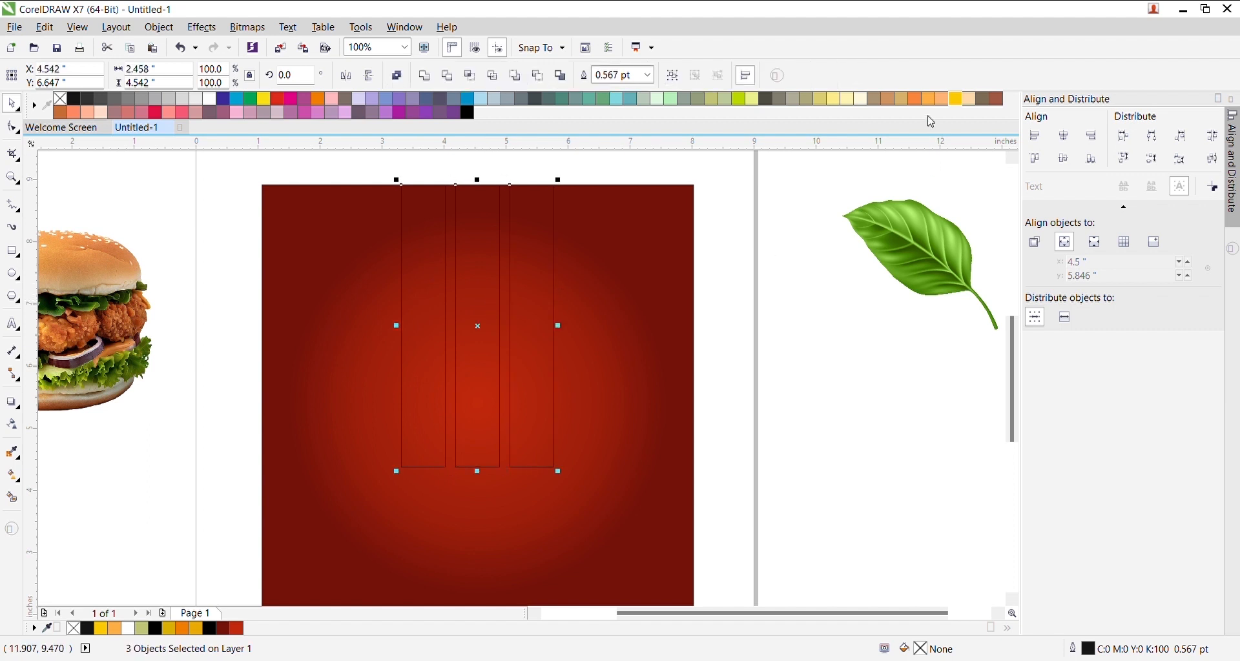
left_click(956, 99)
right_click(60, 98)
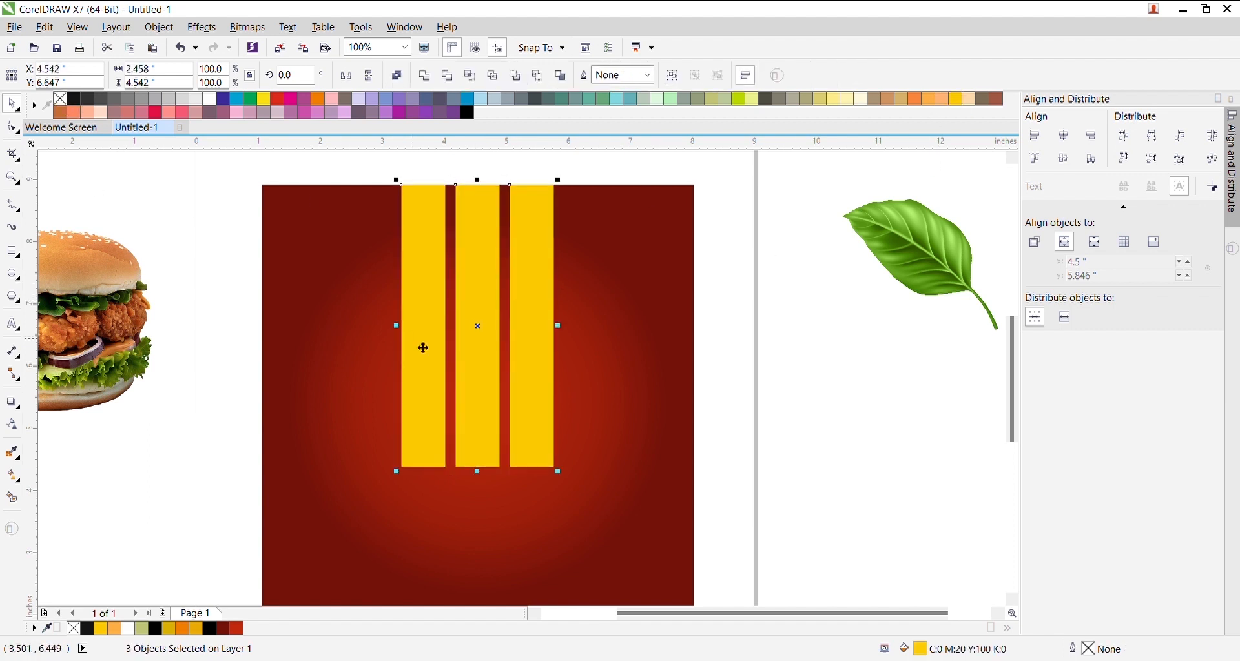
- Stretch the yellow stripes down, then shorten the selected stripes from the bottom
scroll(455, 194, "down", 1)
scroll(460, 232, "up", 1)
scroll(455, 176, "down", 1)
left_click_drag(458, 177, 458, 458)
scroll(459, 511, "up", 1)
left_click(407, 195, "shift")
left_click(444, 205, "shift")
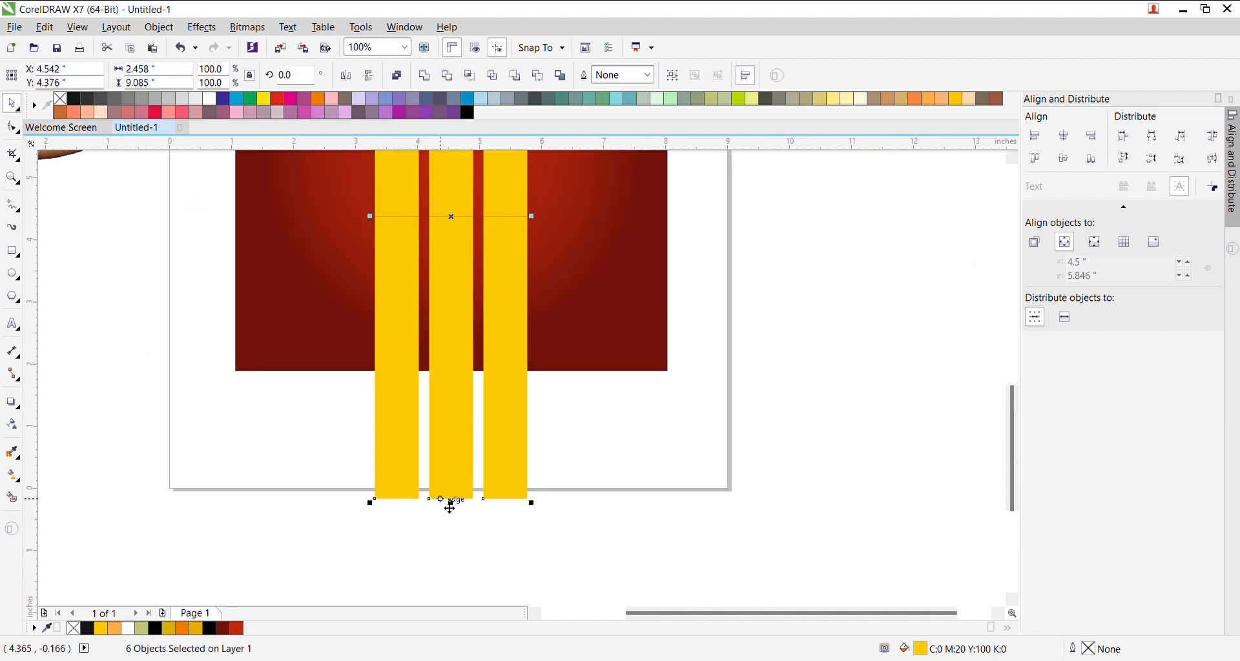
left_click_drag(451, 503, 461, 466)
scroll(463, 476, "down", 1)
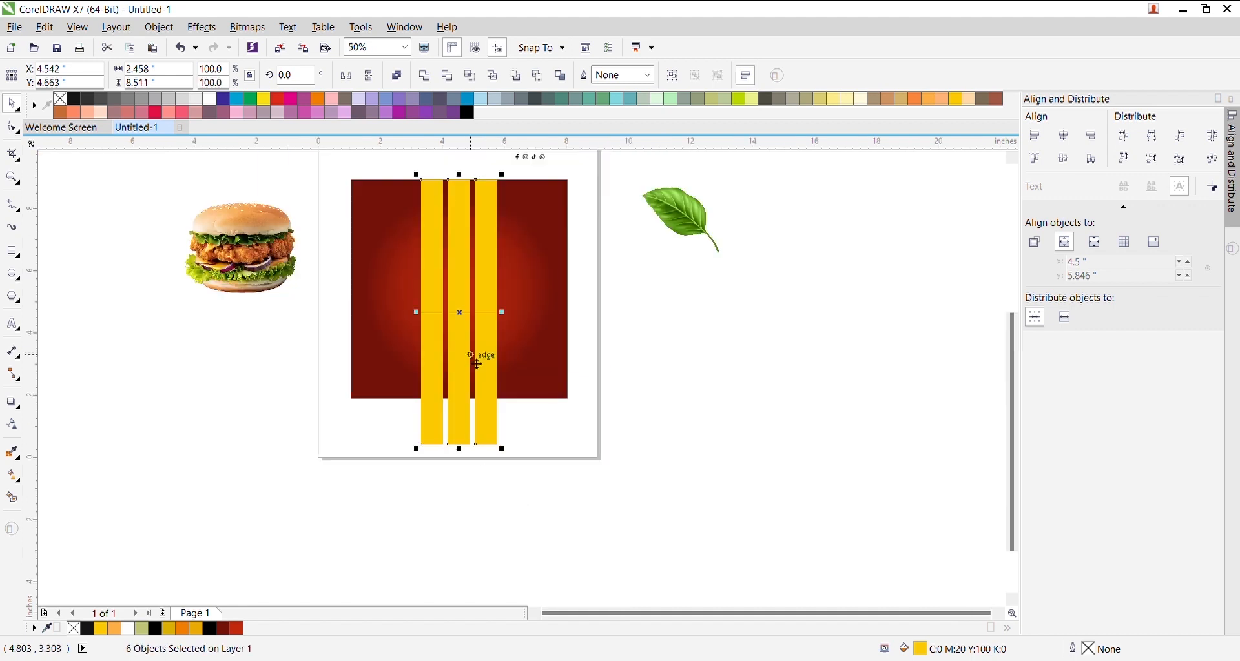
scroll(477, 364, "up", 1)
- Trim the lower yellow stripe pieces up to the panel's bottom edge
left_click(553, 475)
left_click(508, 477)
left_click(456, 477, "shift")
left_click(406, 483, "shift")
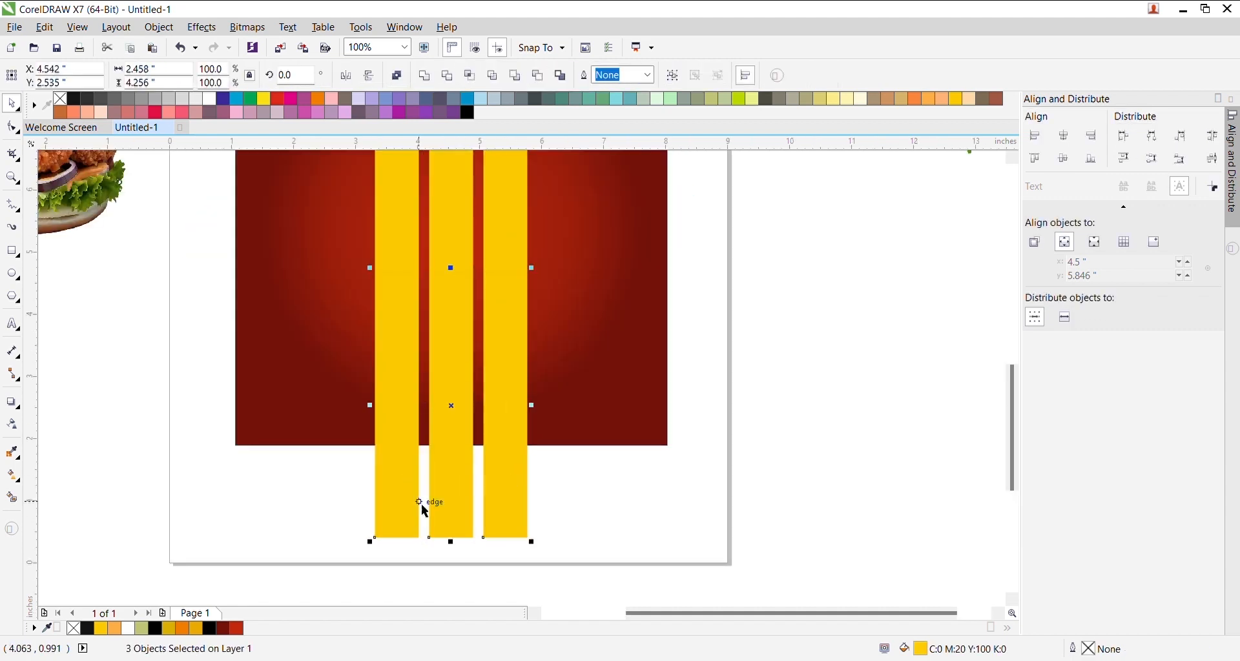
left_click_drag(451, 542, 489, 459)
left_click(494, 517)
- Delete the lower right stripe piece and skew the lower left stripe outward at the bottom
left_click(405, 382)
left_click(403, 383)
left_click(506, 396)
key("Delete")
left_click(405, 434)
left_click(403, 444)
left_click_drag(402, 451, 362, 449)
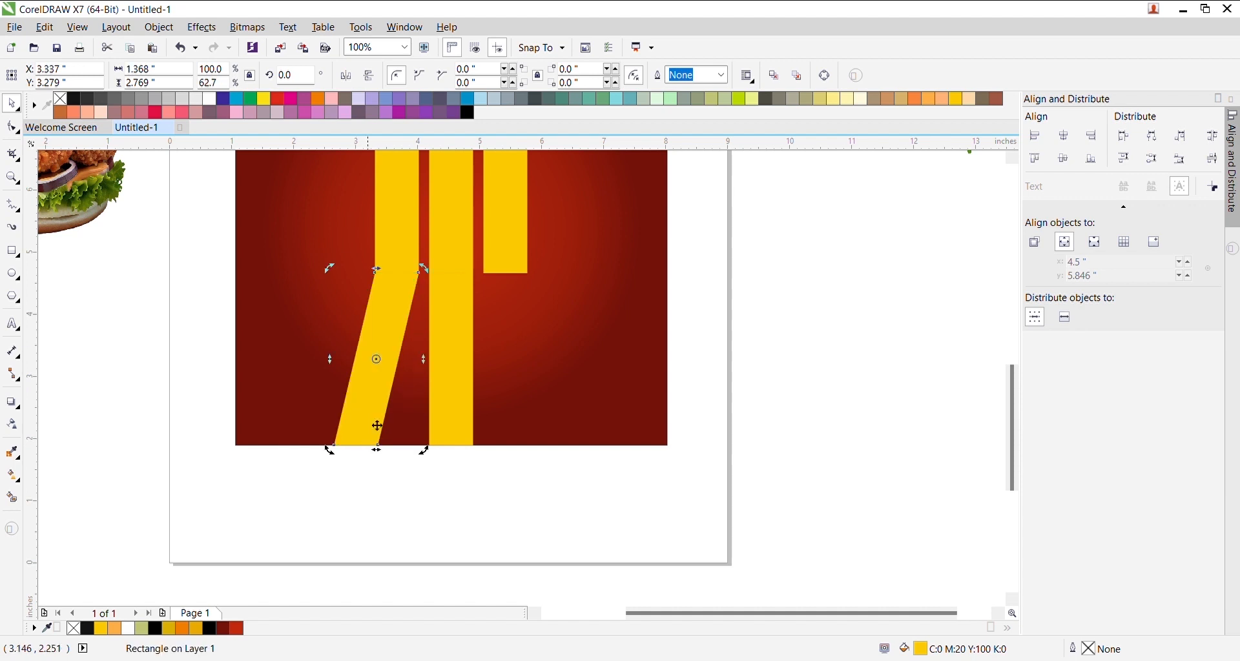
- Adjust the slanted stripe's bottom node with the Shape tool
left_click(13, 128)
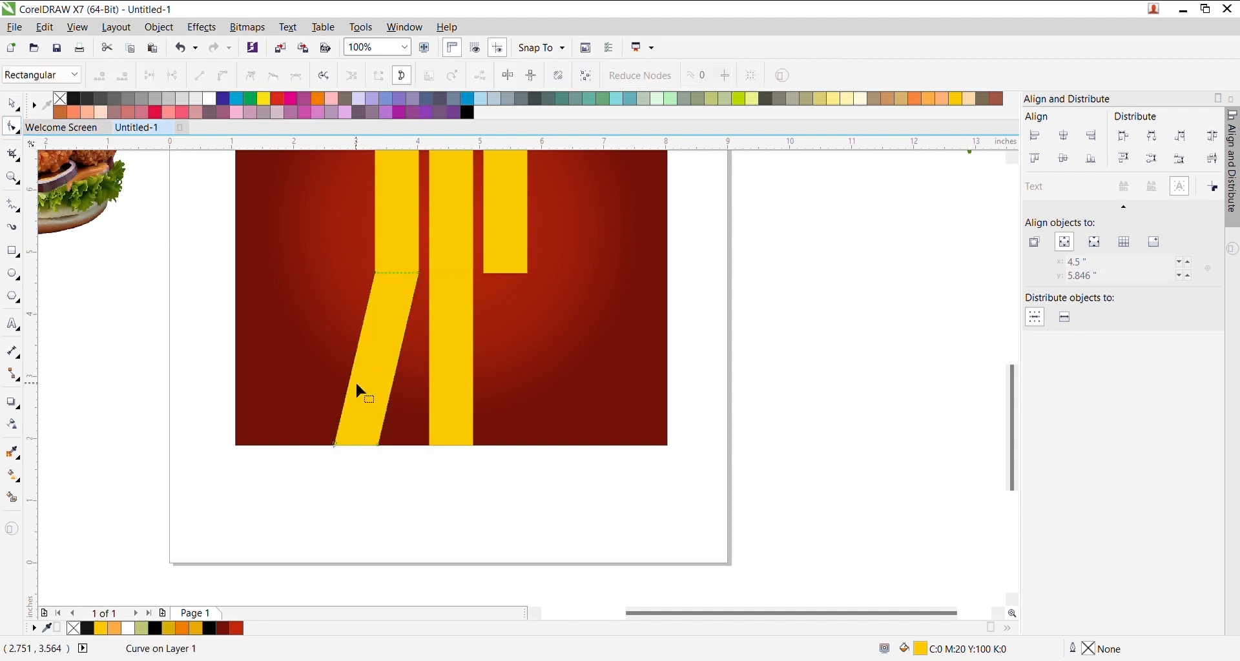
scroll(342, 439, "up", 2)
left_click_drag(299, 404, 272, 452)
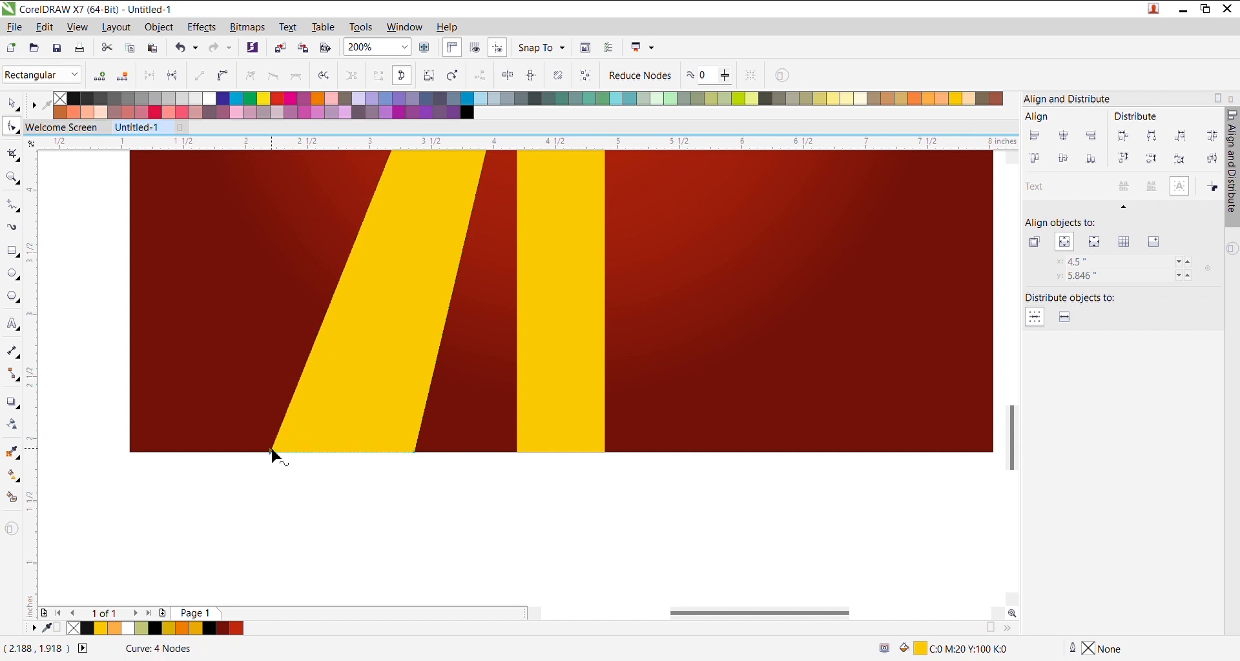
scroll(455, 361, "down", 2)
key("space")
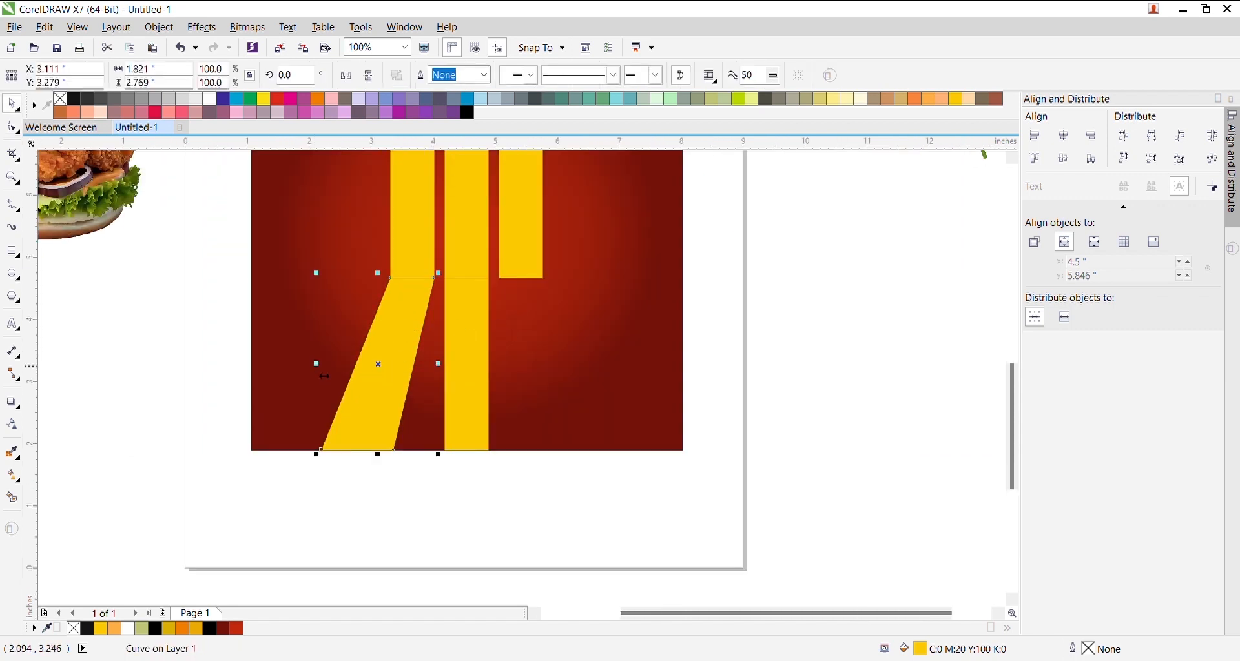
- Place a mirrored copy of the slanted stripe on the right, aligned with the top-right stripe
left_click_drag(324, 377, 477, 363)
left_click(524, 274, "shift")
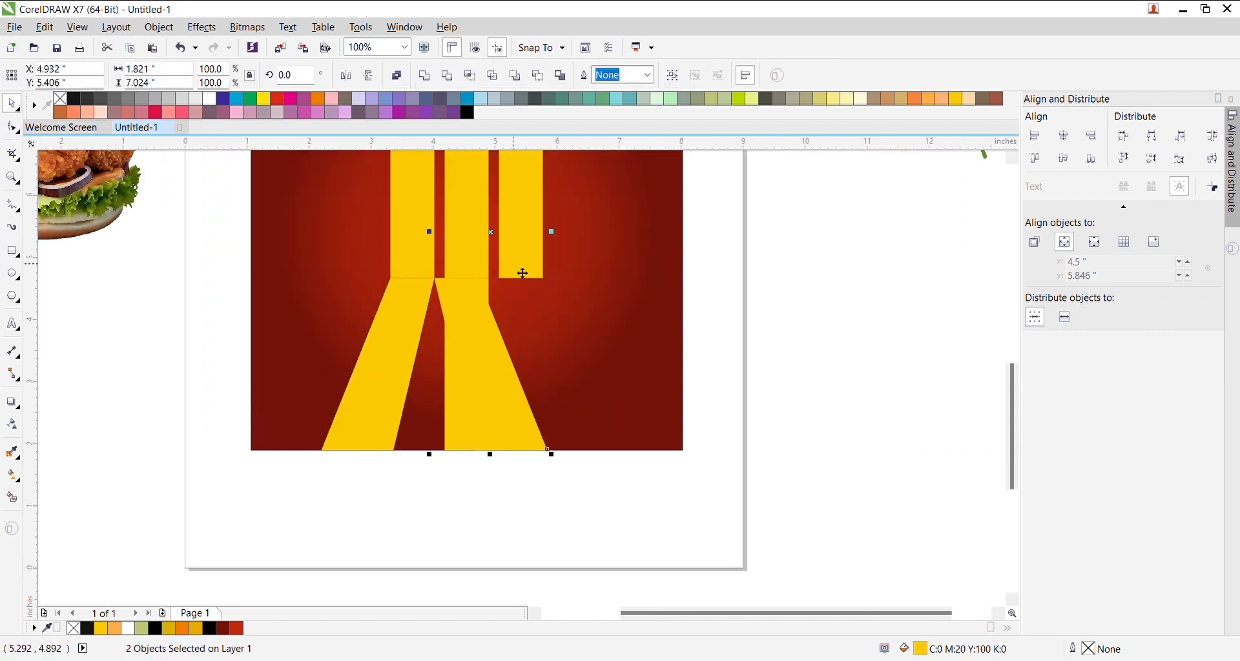
key("r")
key("l")
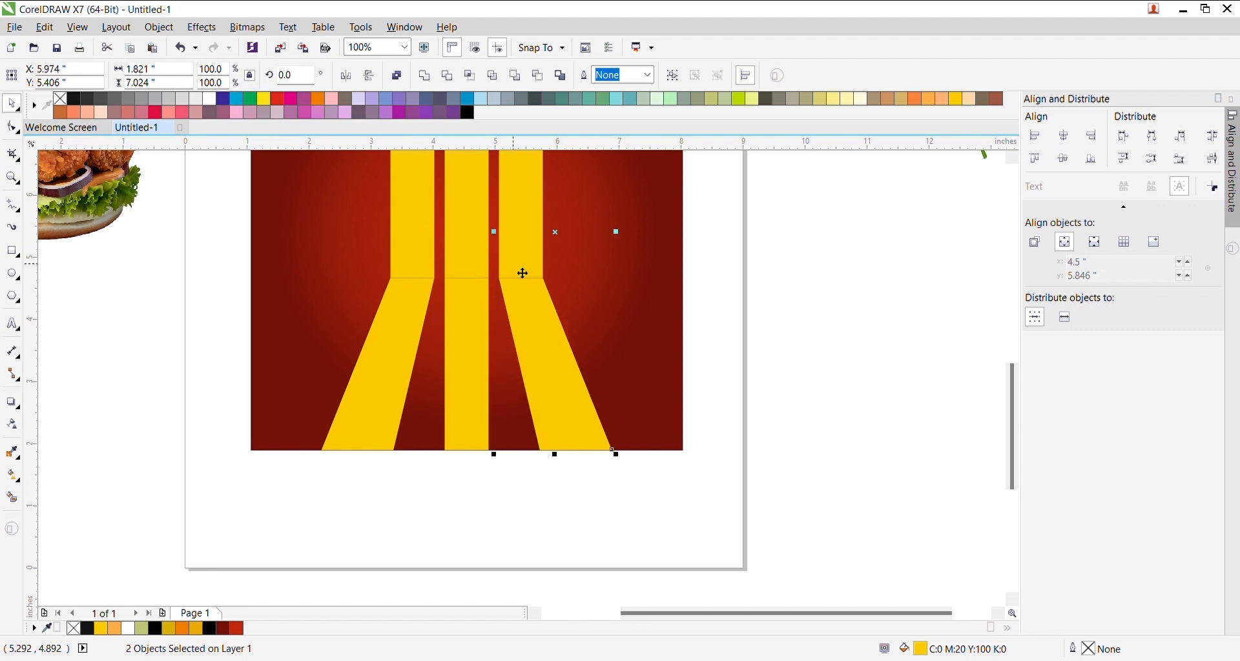
left_click(786, 300)
- Make a wider, unfilled, thin black-outlined copy of the middle stripe as a guide
left_click(483, 349)
scroll(489, 350, "up", 1)
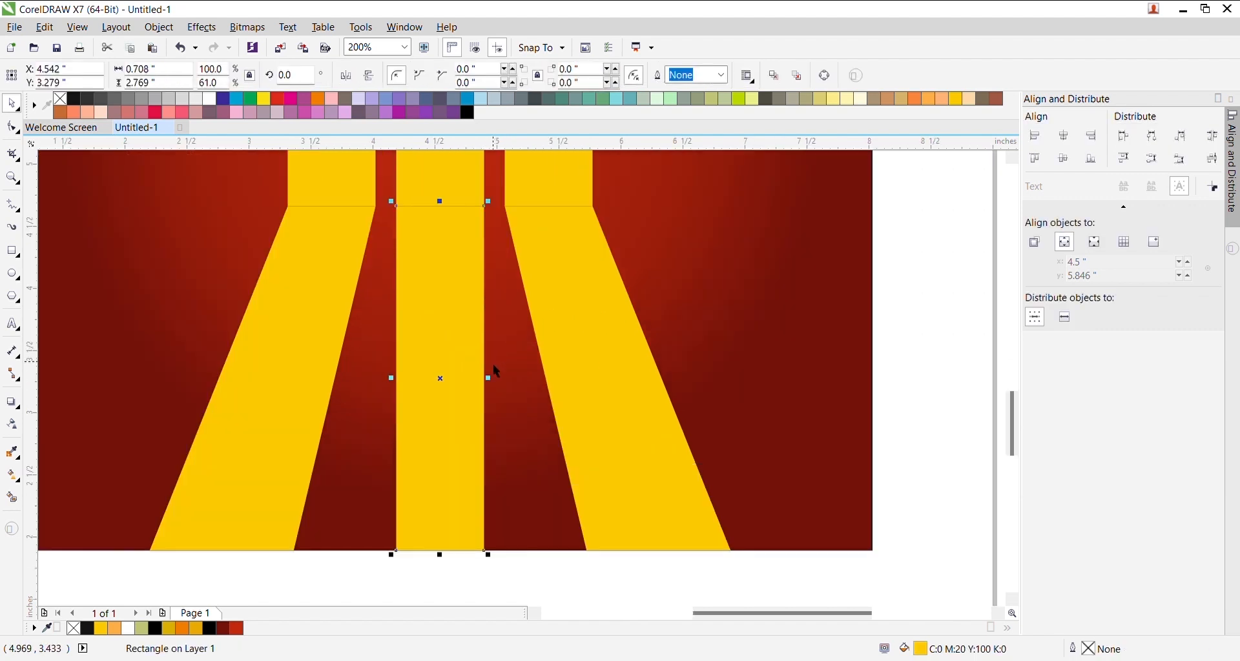
left_click_drag(502, 385, 512, 385)
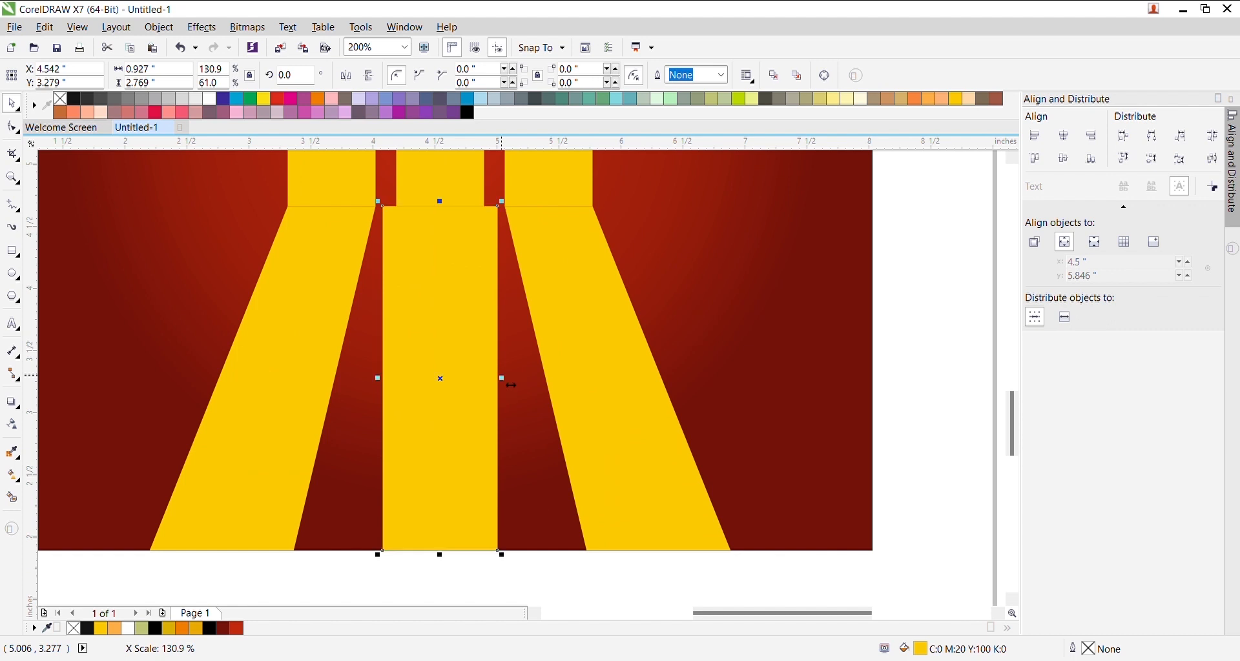
left_click(63, 100)
left_click(405, 386)
left_click(498, 350)
right_click(80, 97)
left_click(407, 353)
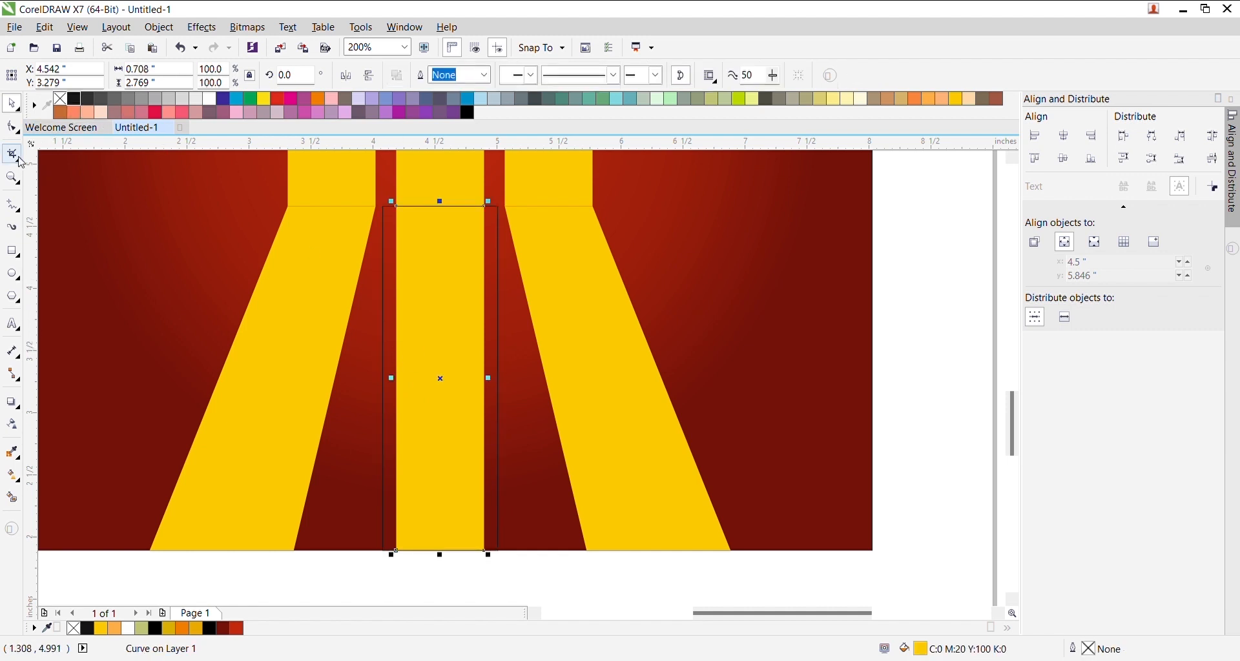
- Pull the middle stripe's bottom-left and bottom-right nodes out to the guide's edges
left_click(12, 128)
scroll(412, 442, "down", 2)
scroll(423, 516, "up", 4)
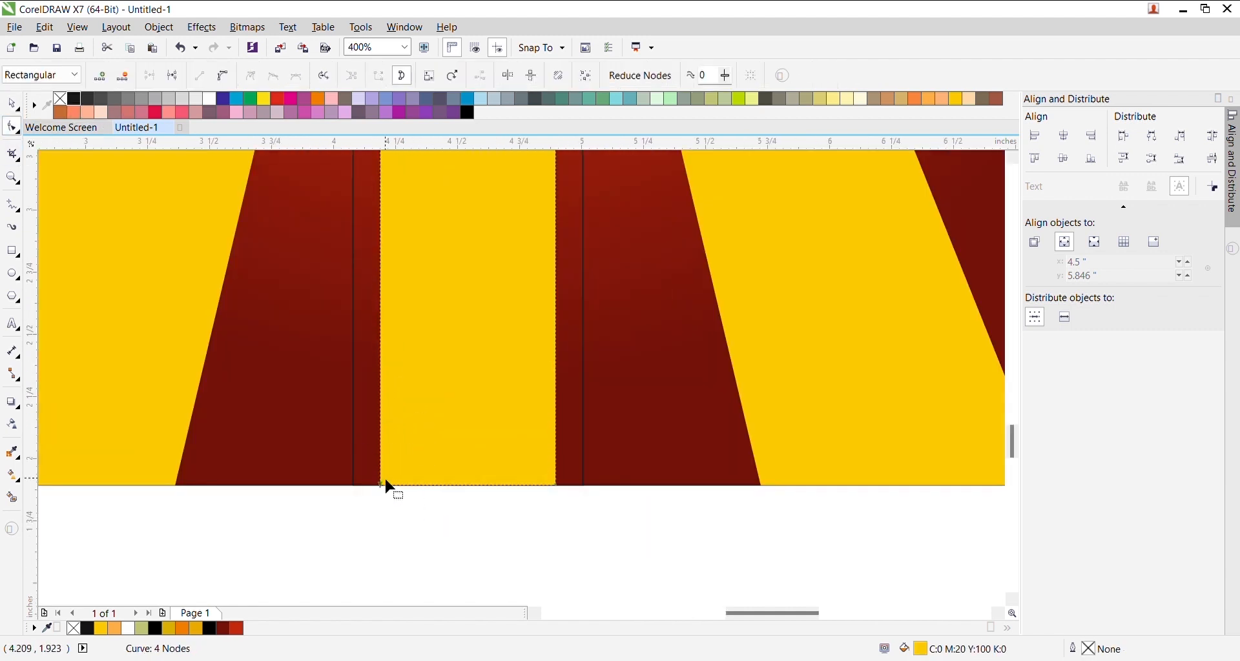
left_click_drag(381, 483, 354, 485)
left_click_drag(618, 541, 526, 436)
left_click_drag(558, 489, 585, 487)
- Select and remove the outlined guide rectangle
key("space")
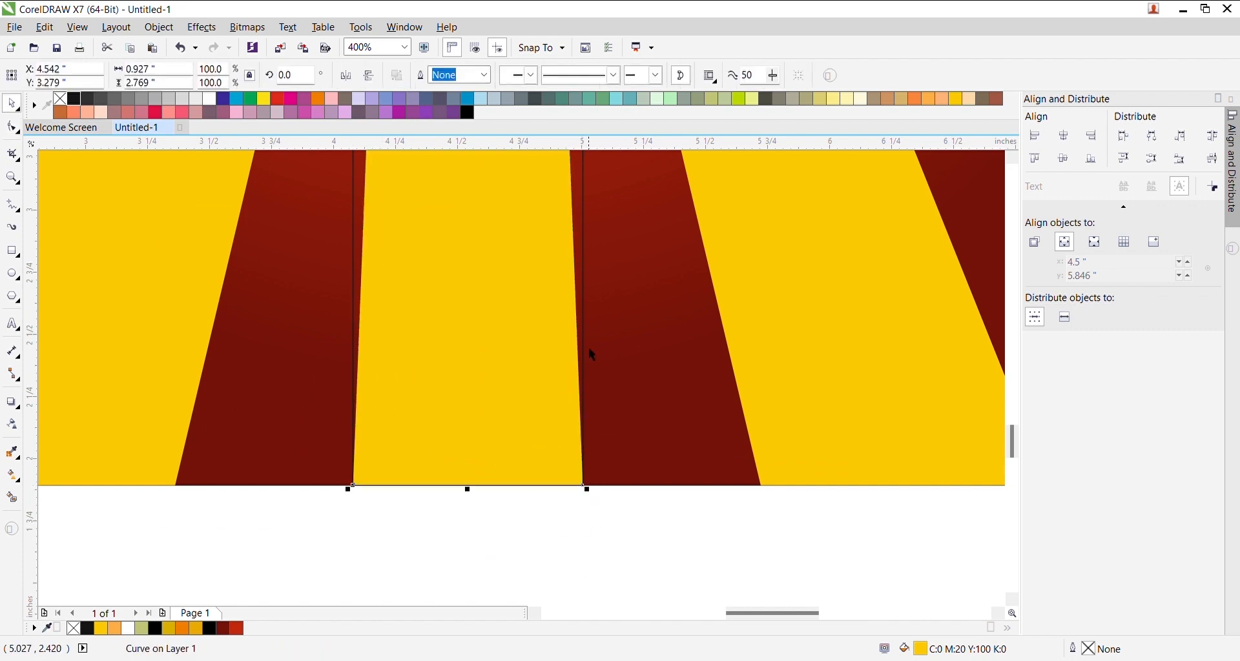
left_click(584, 253)
key("Escape")
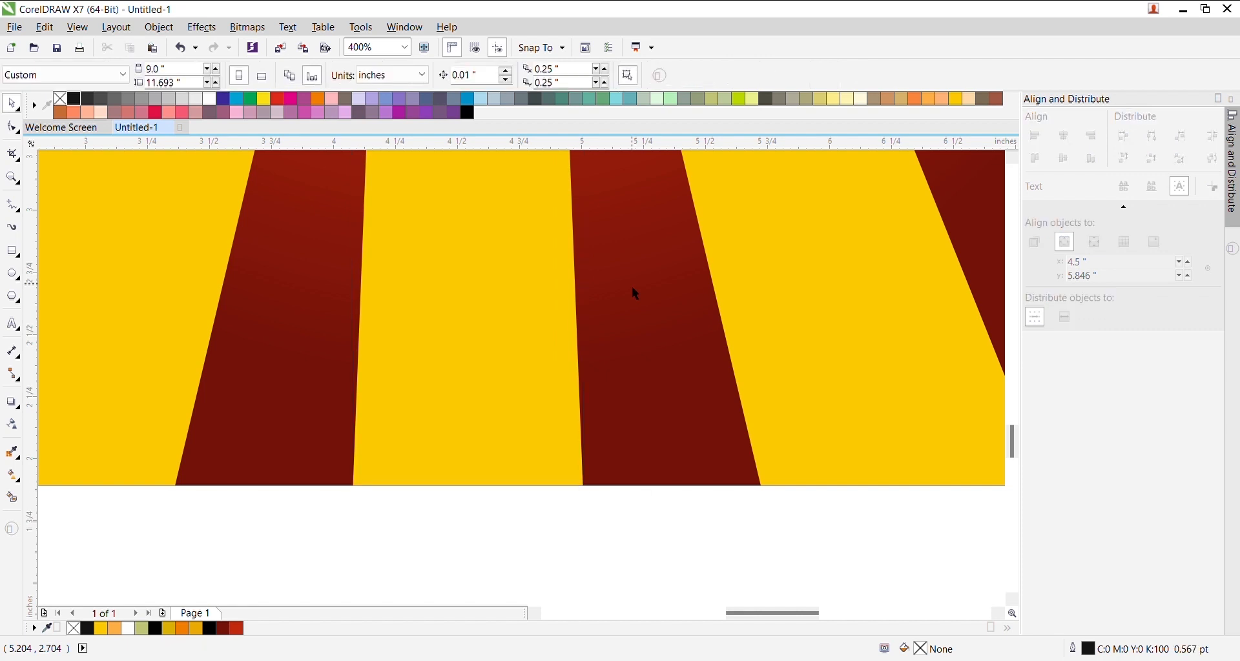
scroll(631, 286, "down", 3)
- Move the burger photo onto the red panel and bring it in front of the stripes
scroll(601, 276, "up", 1)
scroll(600, 276, "down", 2)
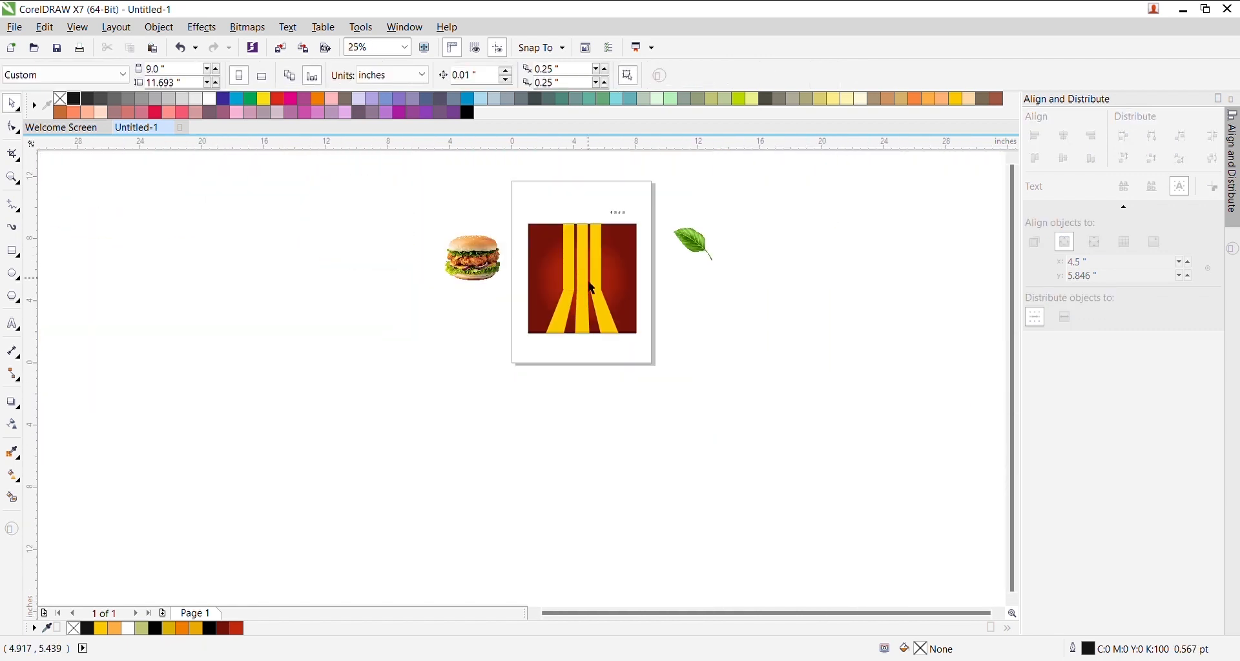
scroll(601, 277, "up", 1)
left_click(359, 239)
left_click_drag(568, 296, 582, 299)
key("shift+Page_Up")
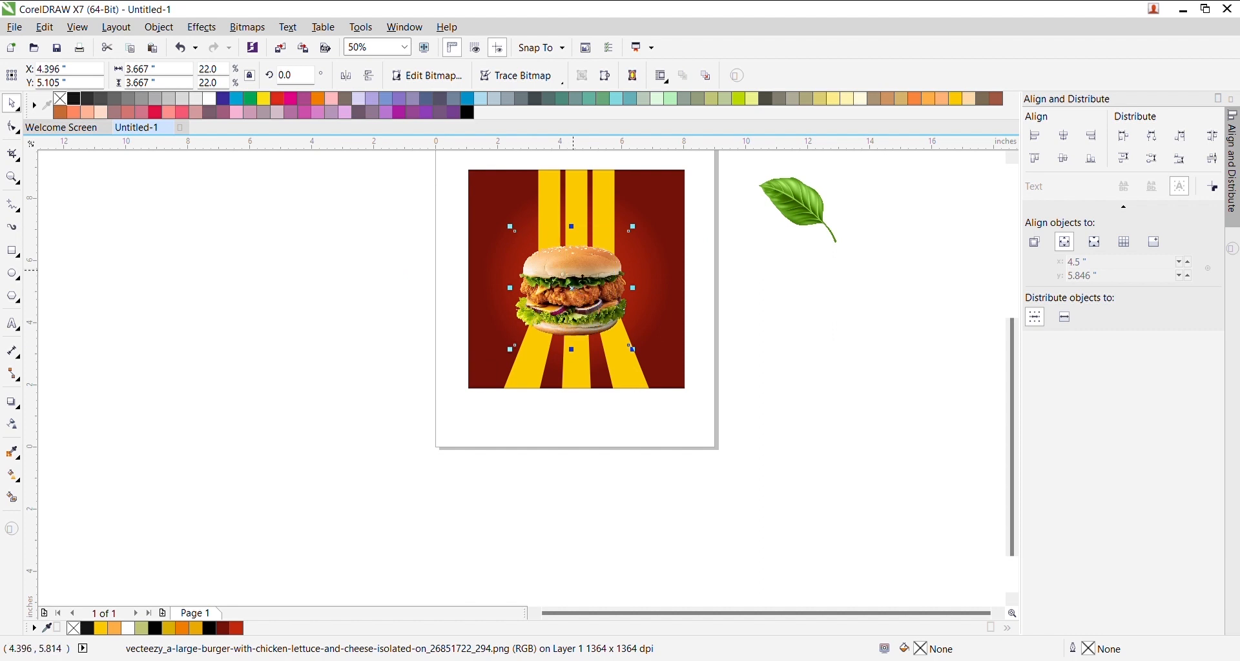
- Enlarge the burger and centre it horizontally on the panel
scroll(585, 289, "up", 2)
mouse_move(686, 413)
left_mouse_down()
mouse_move(706, 416)
mouse_move(694, 421)
left_mouse_up()
left_click_drag(611, 323, 611, 332)
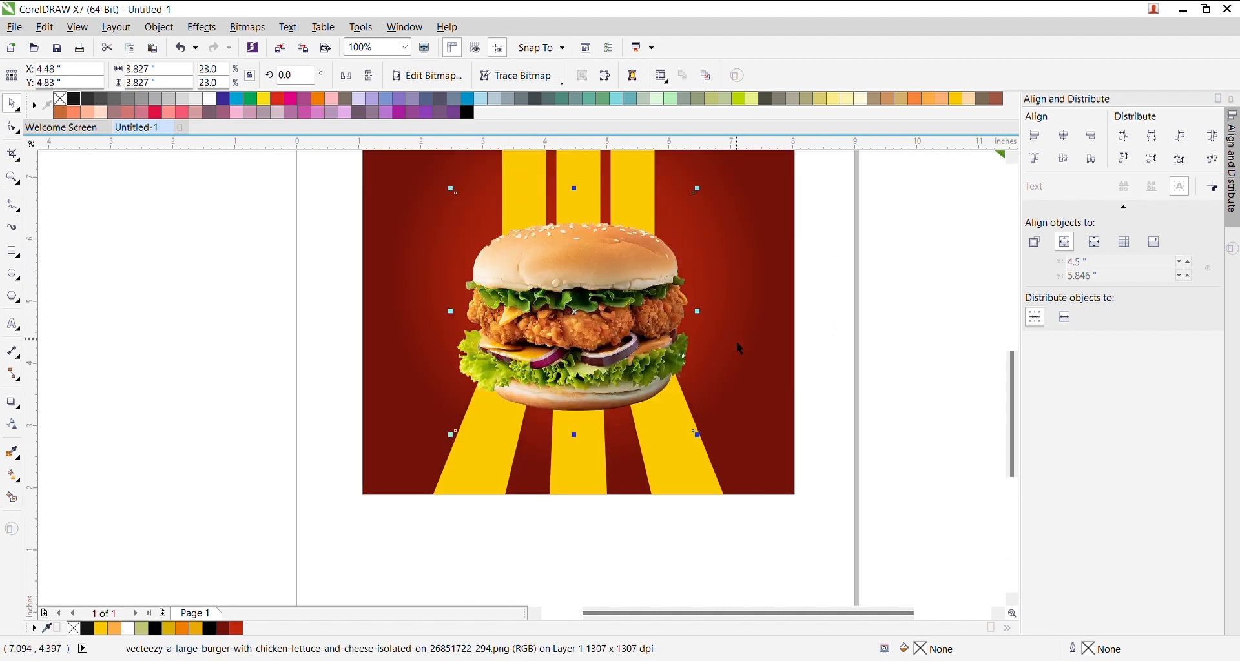
left_click(737, 347, "shift")
key("c")
left_click(868, 377)
- Squash the burger slightly from the bottom
left_click(584, 330)
left_click_drag(580, 437, 583, 431)
left_click(726, 395, "shift")
left_click(876, 370)
- Nudge the burger left, enlarge it around its centre, and recentre it on the panel
left_click(626, 310)
left_click_drag(644, 327, 642, 327)
left_click_drag(710, 196, 717, 188)
left_click(759, 302, "shift")
key("c")
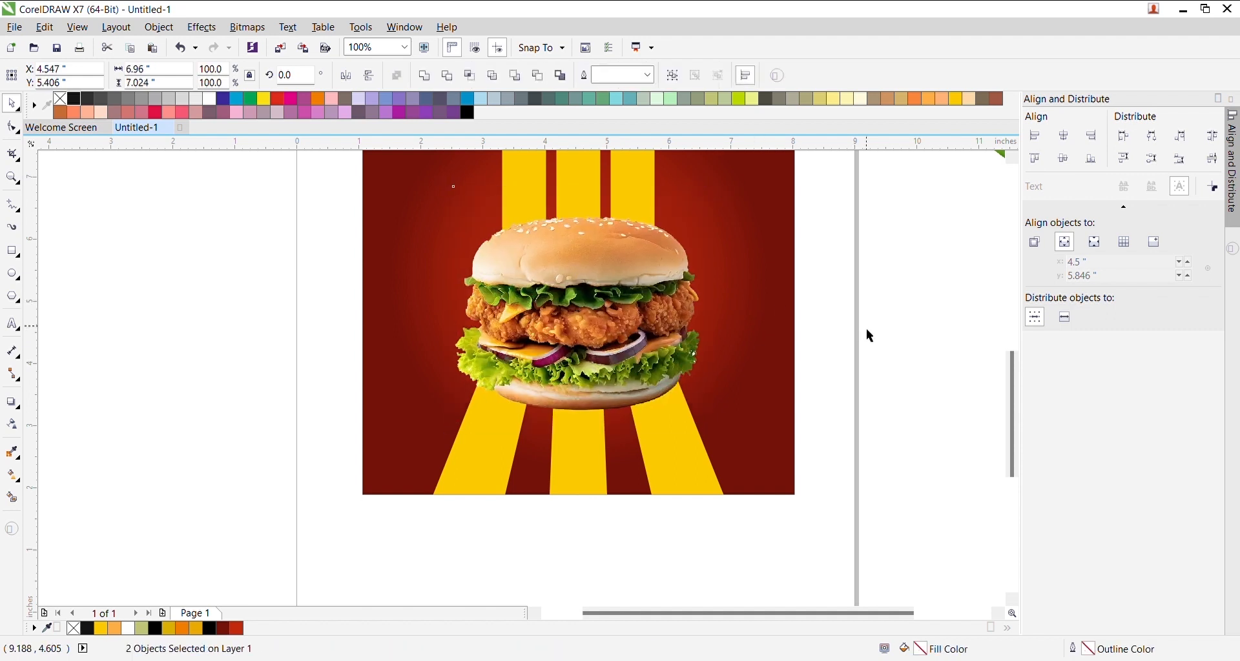
left_click(866, 329)
- Shorten the burger's height slightly from the bottom edge
left_click(592, 298)
scroll(594, 298, "down", 2)
scroll(626, 281, "up", 2)
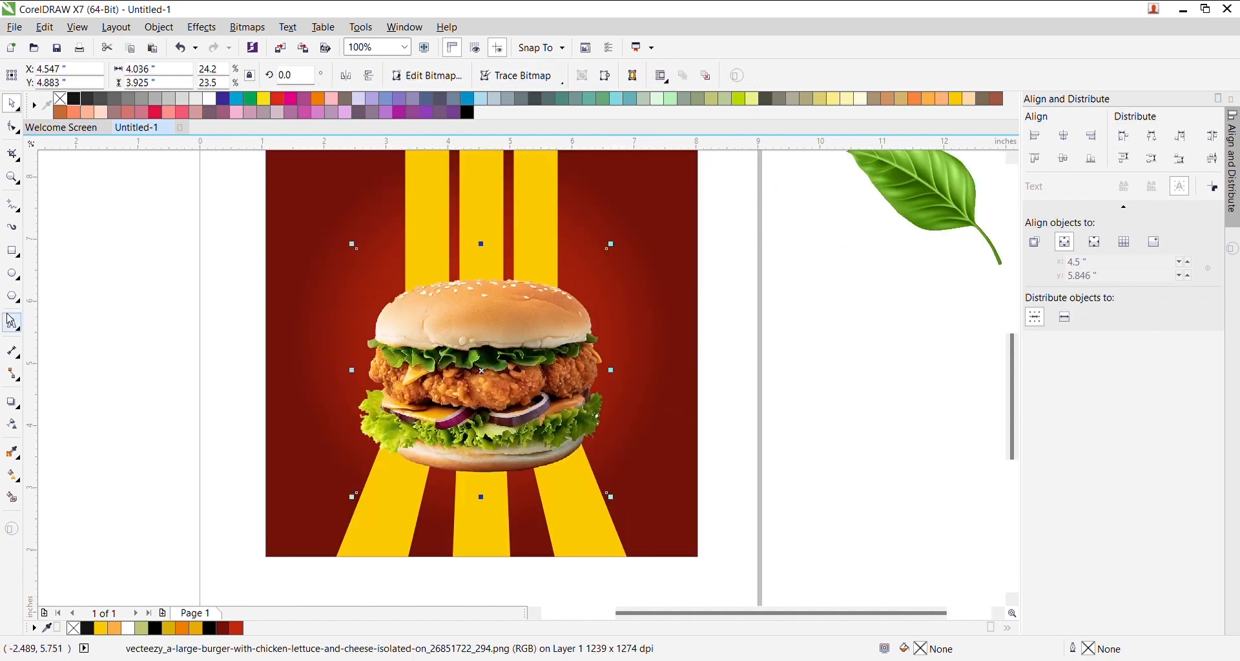
left_click_drag(492, 510, 505, 503)
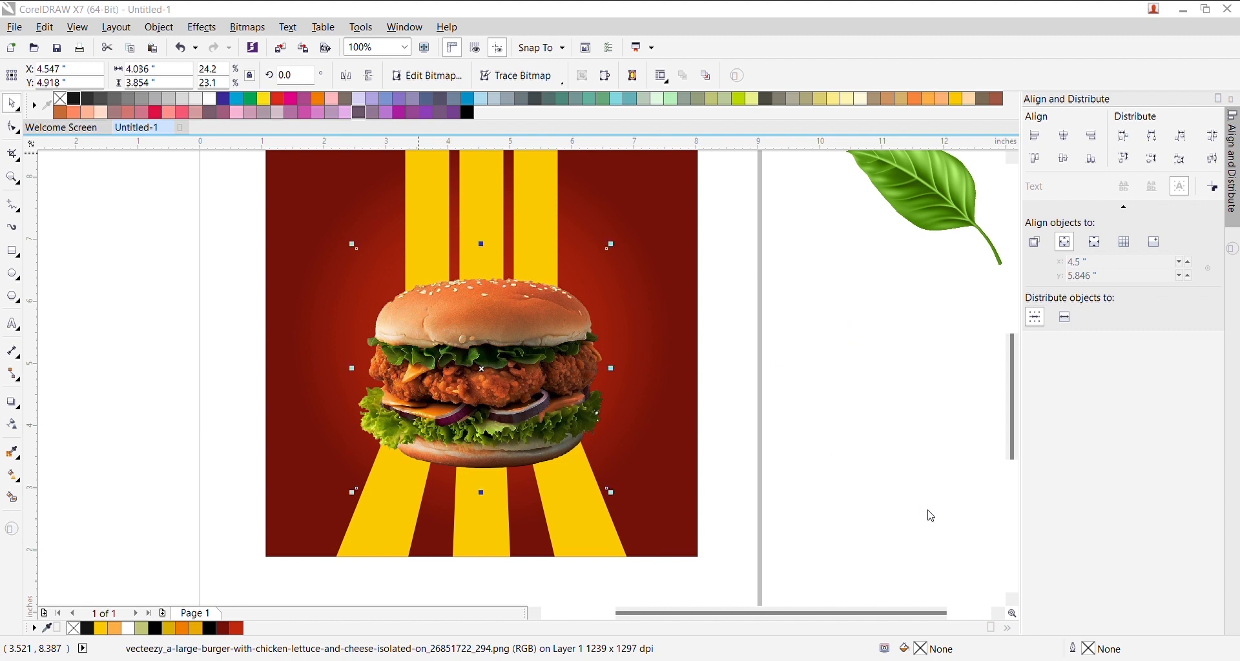
- Rotate the green leaf nearly upright and move it onto the burger's lower-left corner
left_click(920, 227)
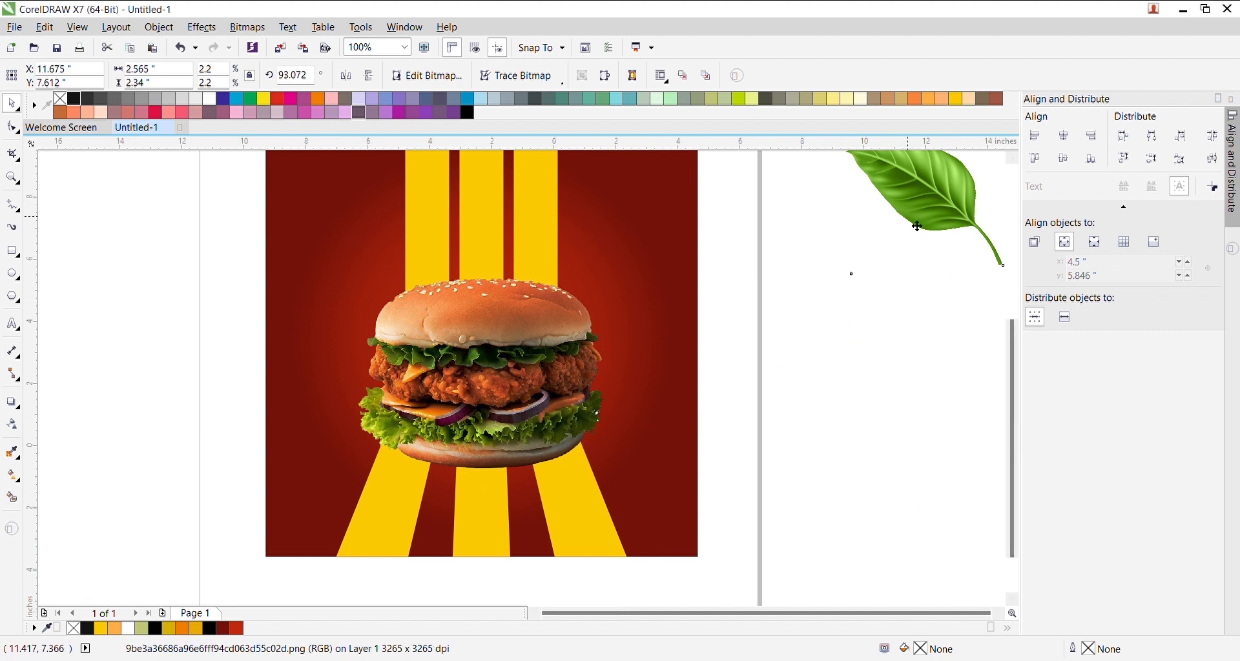
scroll(918, 227, "down", 2)
left_click_drag(952, 207, 711, 419)
scroll(711, 418, "up", 2)
left_click(674, 429)
left_click(731, 360)
left_click(698, 437)
left_click(698, 437)
left_click_drag(743, 367, 719, 503)
left_click_drag(690, 426, 511, 355)
- Tilt the leaf slightly clockwise and fine-tune its size and position
left_click(527, 325)
mouse_move(563, 259)
left_mouse_down()
mouse_move(578, 274)
mouse_move(558, 278)
left_mouse_up()
left_click(529, 331)
left_click_drag(538, 333, 551, 329)
left_click_drag(569, 270, 572, 267)
left_click_drag(555, 316, 556, 319)
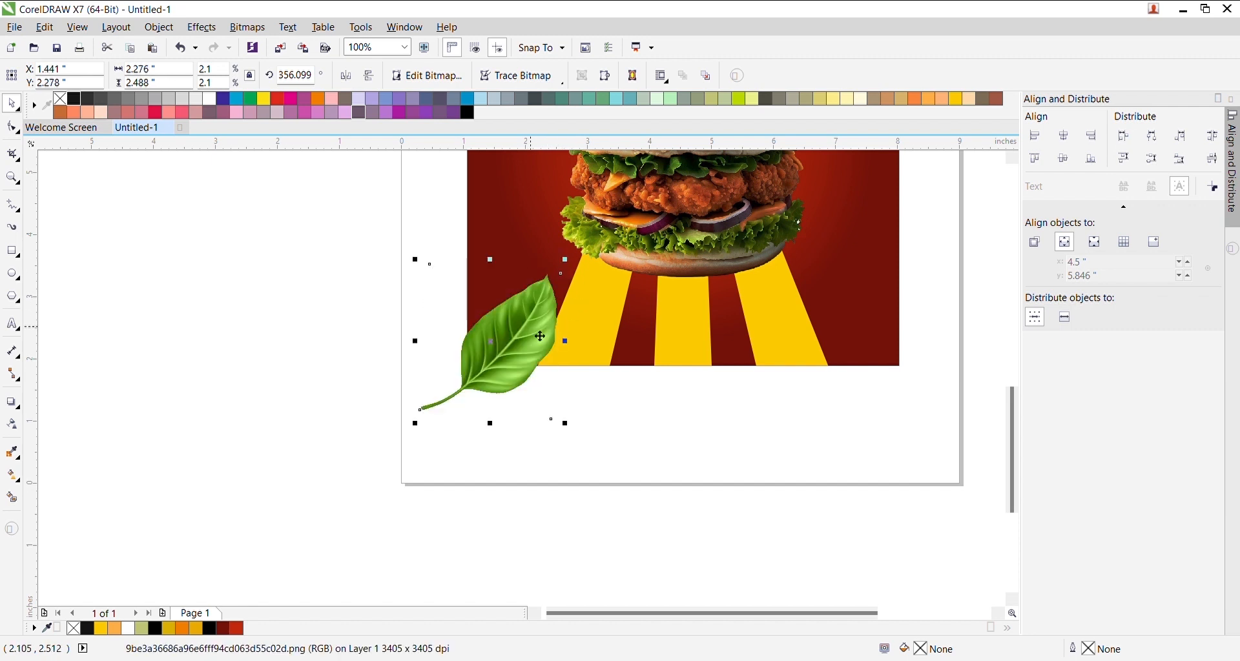
left_click(540, 335)
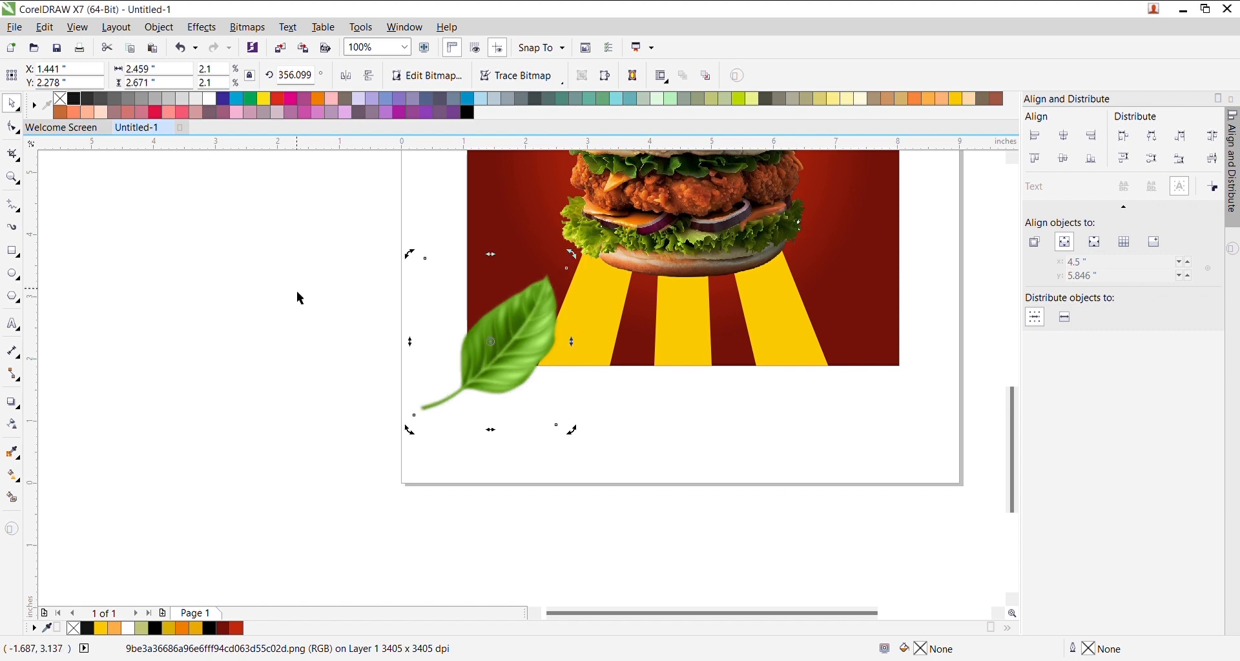
- Intersect the leaf with a rectangle over the image's lower left, then delete the original leaf
left_click(12, 253)
left_click_drag(468, 219, 580, 371)
key("space")
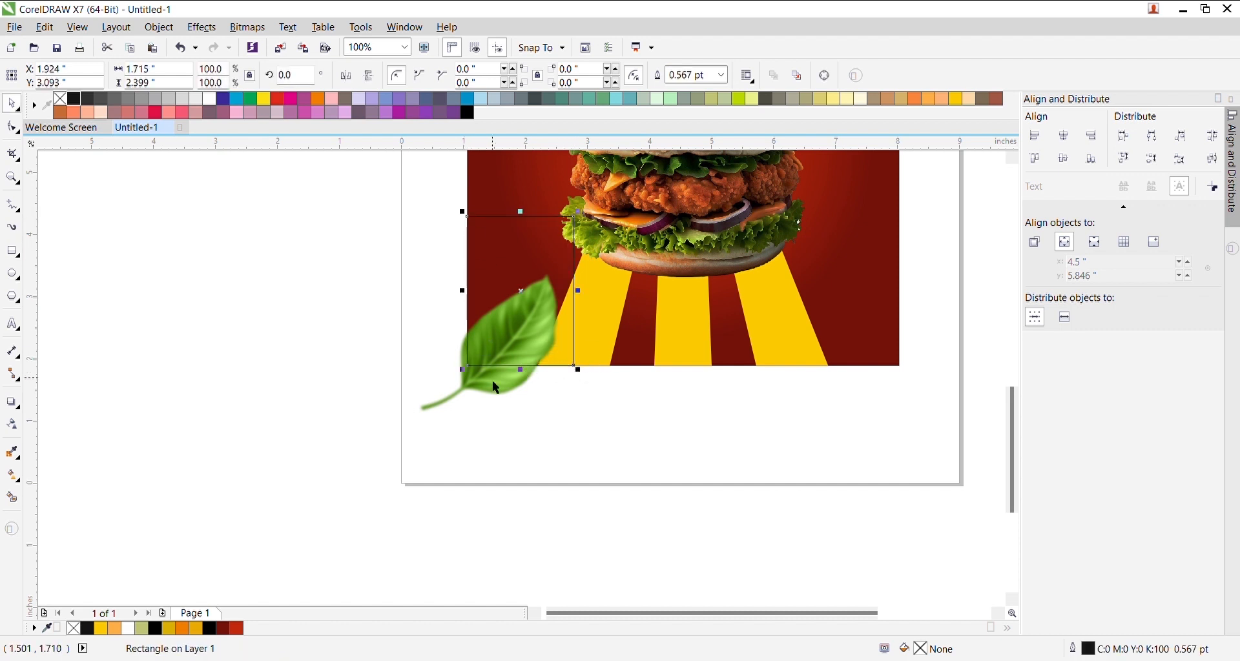
left_click(524, 371, "shift")
left_click(469, 76)
left_click(473, 388)
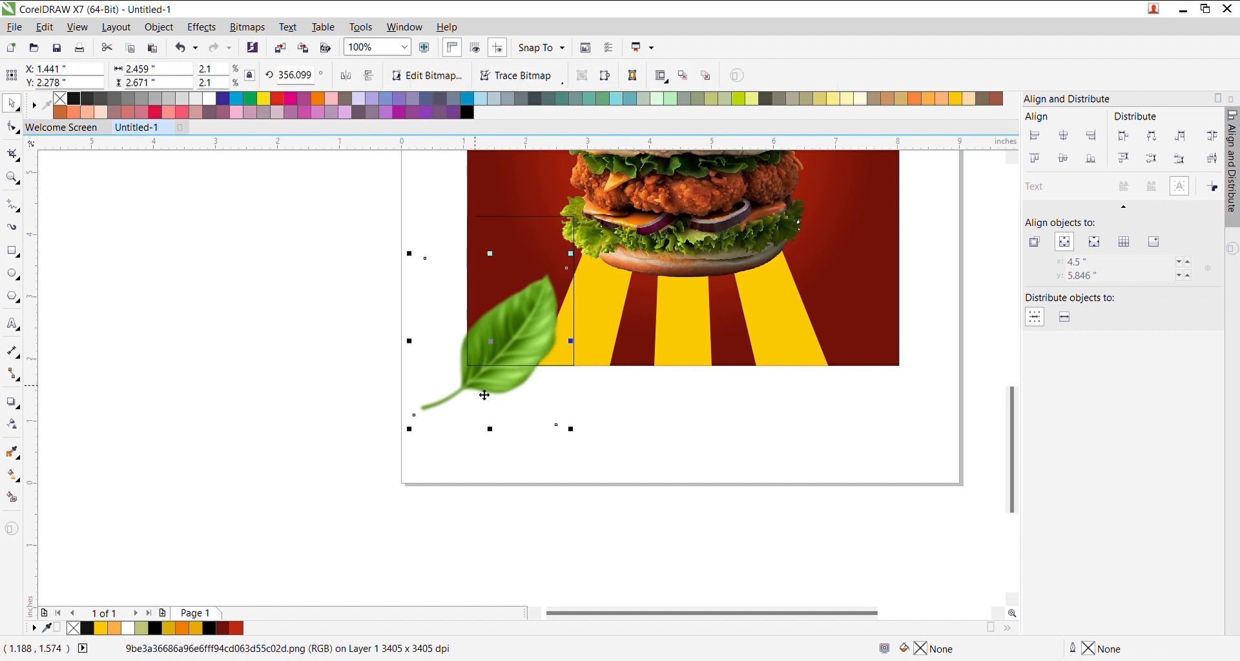
key("Delete")
- Place a leaf at the image's top-right edge, shrink it, and rotate it to about 108 degrees
scroll(587, 279, "down", 2)
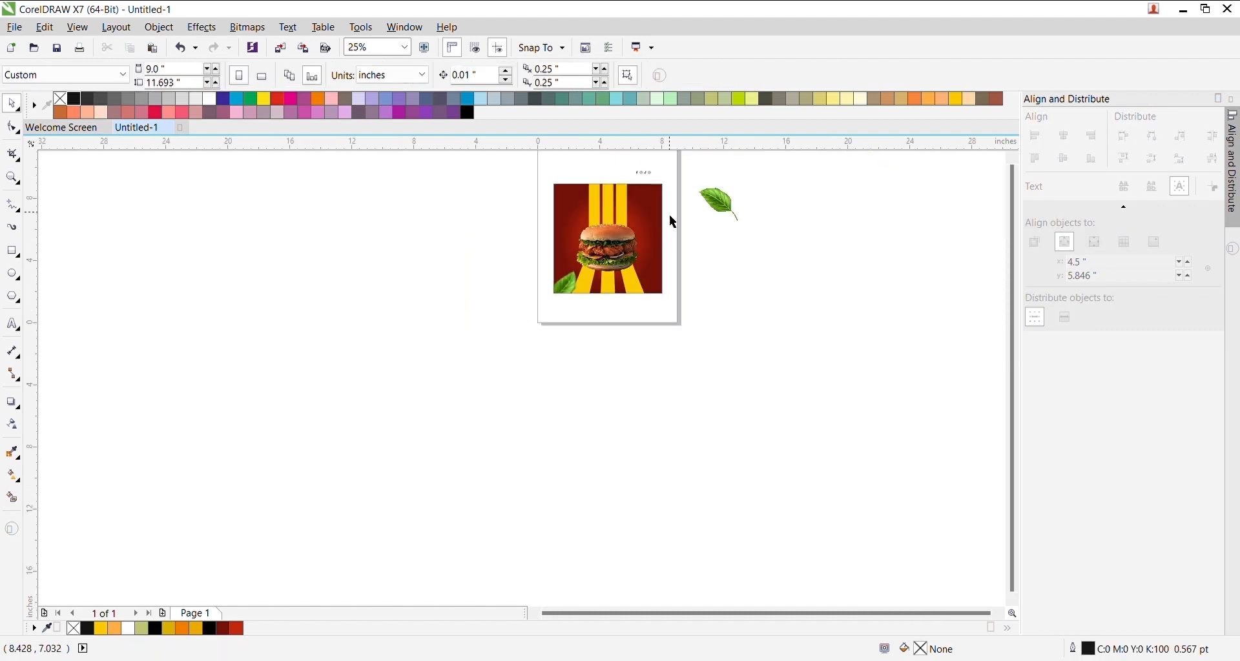
scroll(707, 208, "up", 2)
left_click_drag(749, 205, 543, 235)
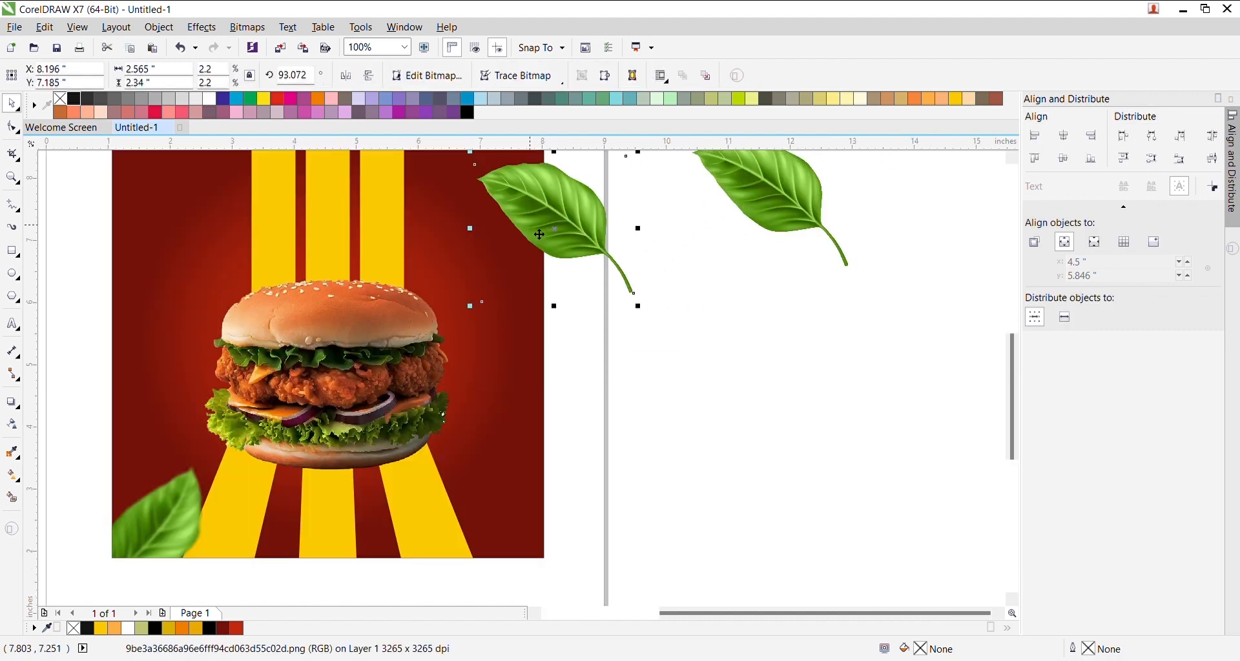
scroll(536, 220, "down", 2)
scroll(515, 194, "up", 3)
left_click_drag(612, 389, 605, 465)
scroll(605, 465, "down", 2)
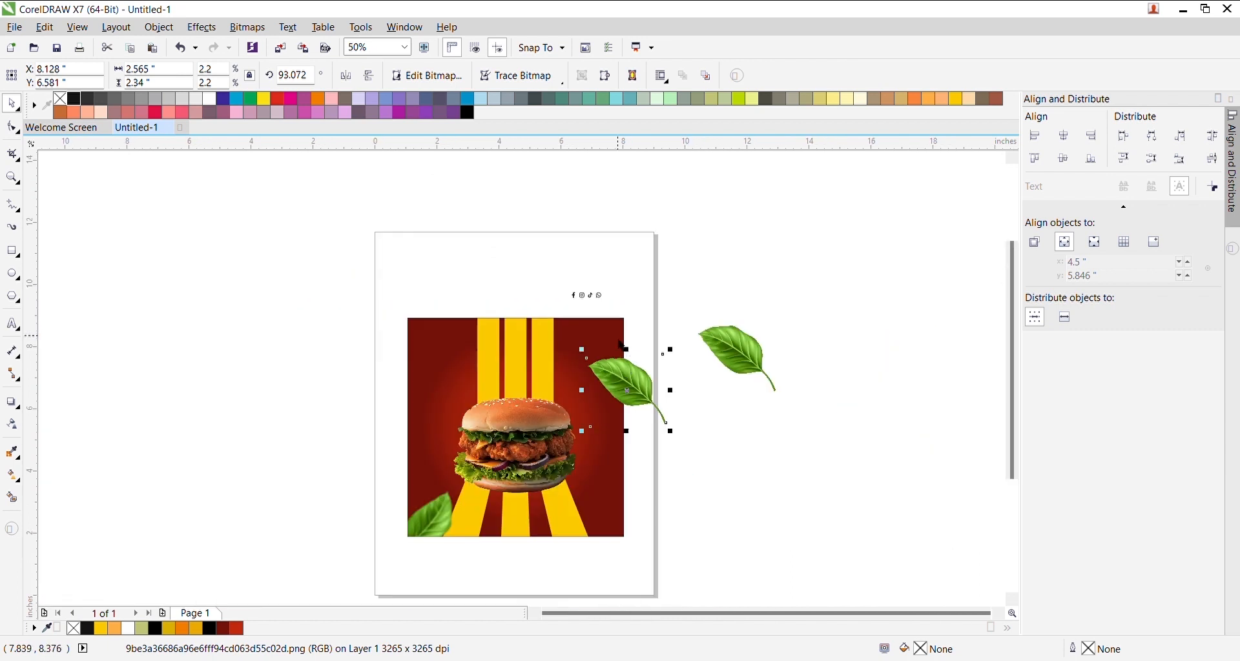
scroll(550, 372, "up", 1)
left_click_drag(716, 323, 682, 332)
left_click(653, 397)
left_click_drag(642, 414, 649, 415)
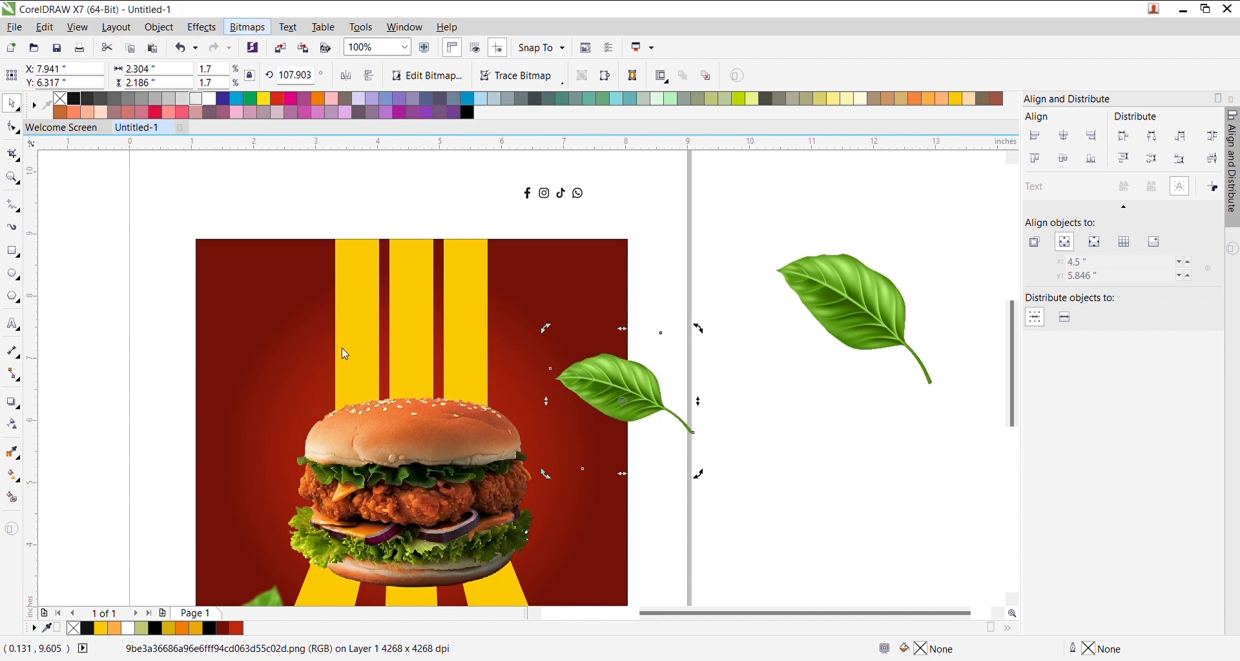
- Apply a Gaussian blur to the leaf and cut away its part beyond the image's right edge
left_click(634, 275)
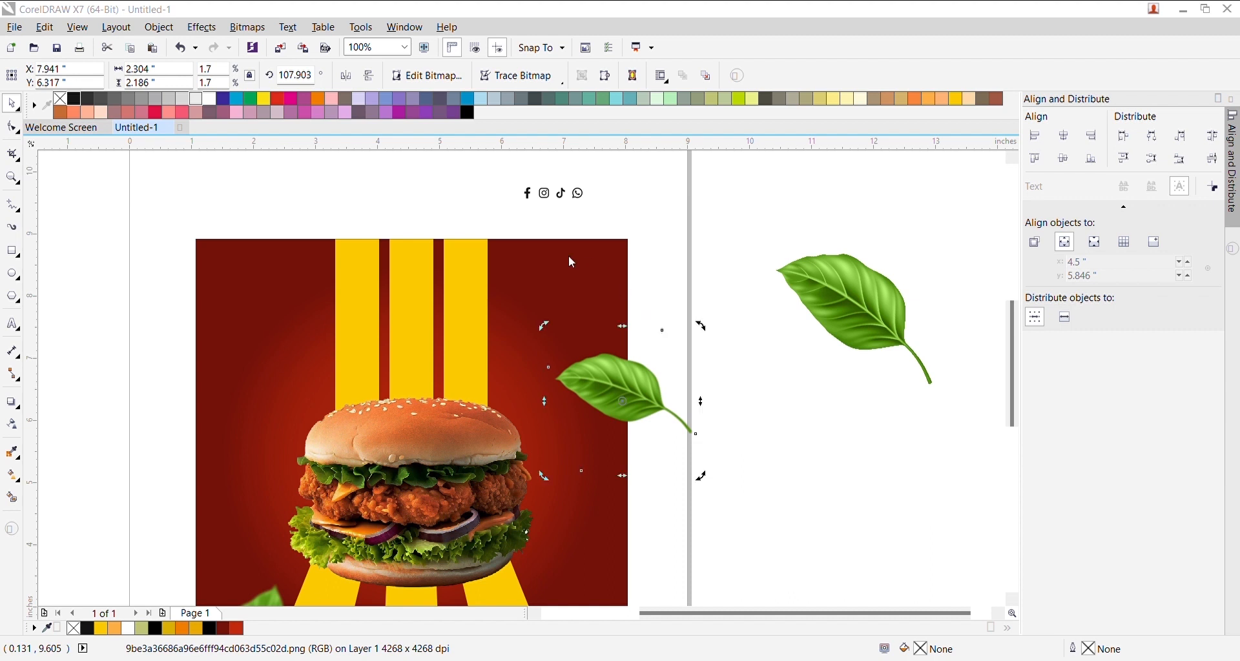
left_click(662, 306)
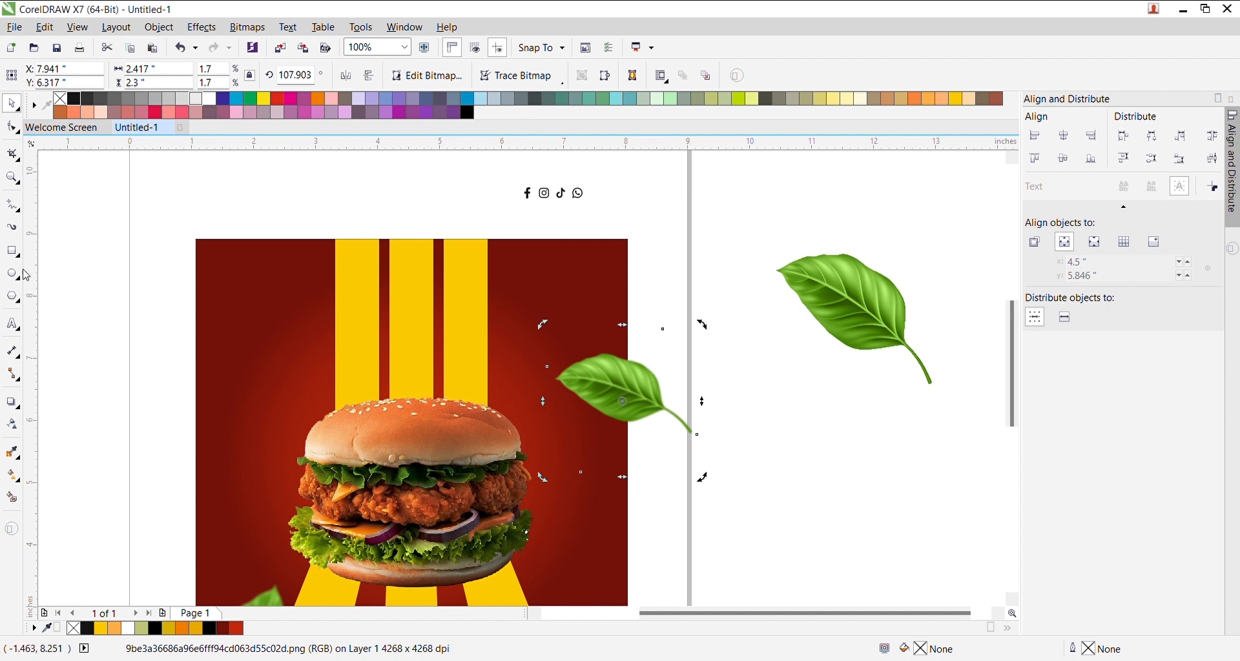
left_click(12, 251)
left_click_drag(740, 304, 630, 474)
key("space")
left_click(605, 393, "shift")
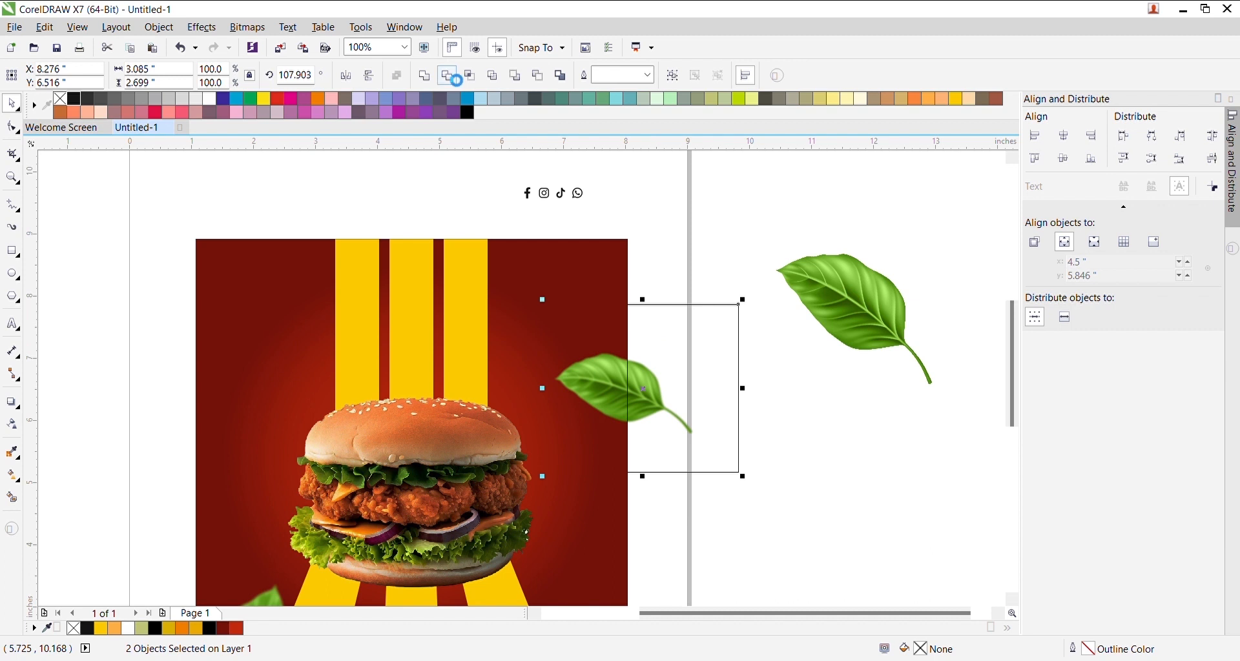
left_click(450, 76)
left_click(696, 396)
key("Delete")
- Place a small leaf left of the burger, rotated about 71 degrees and shrunk
left_click_drag(846, 324, 287, 429)
scroll(333, 389, "up", 3)
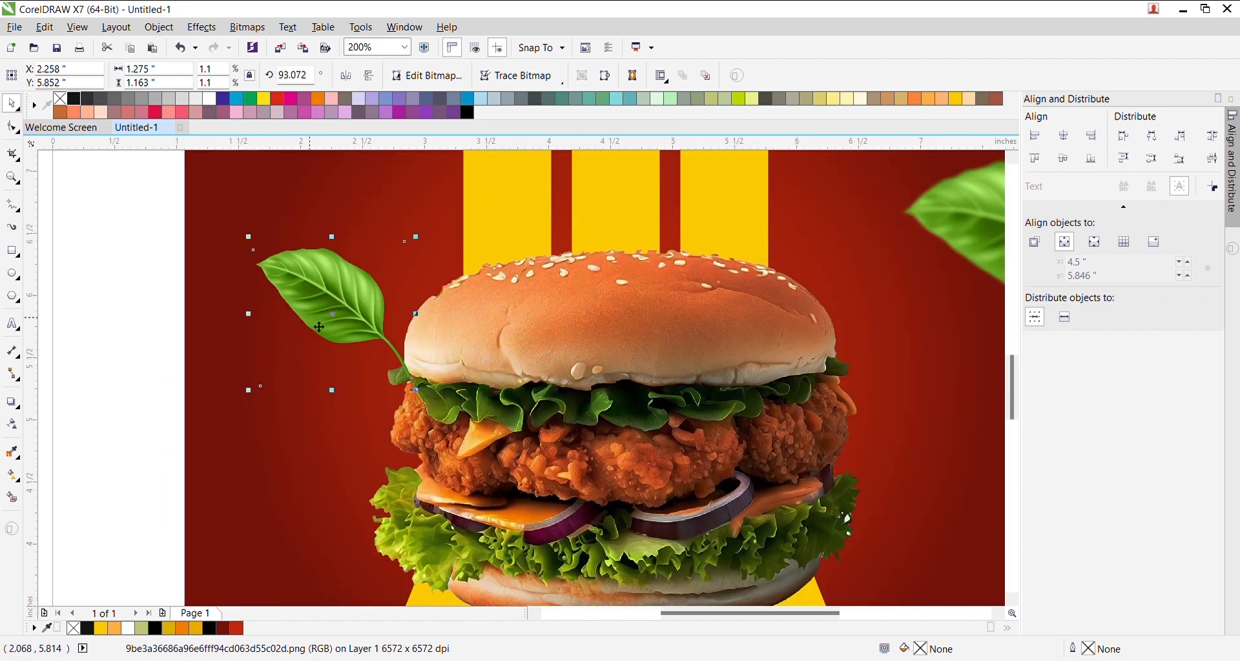
left_click_drag(323, 297, 284, 293)
left_click(284, 293)
left_click_drag(385, 244, 406, 279)
left_click_drag(203, 229, 230, 257)
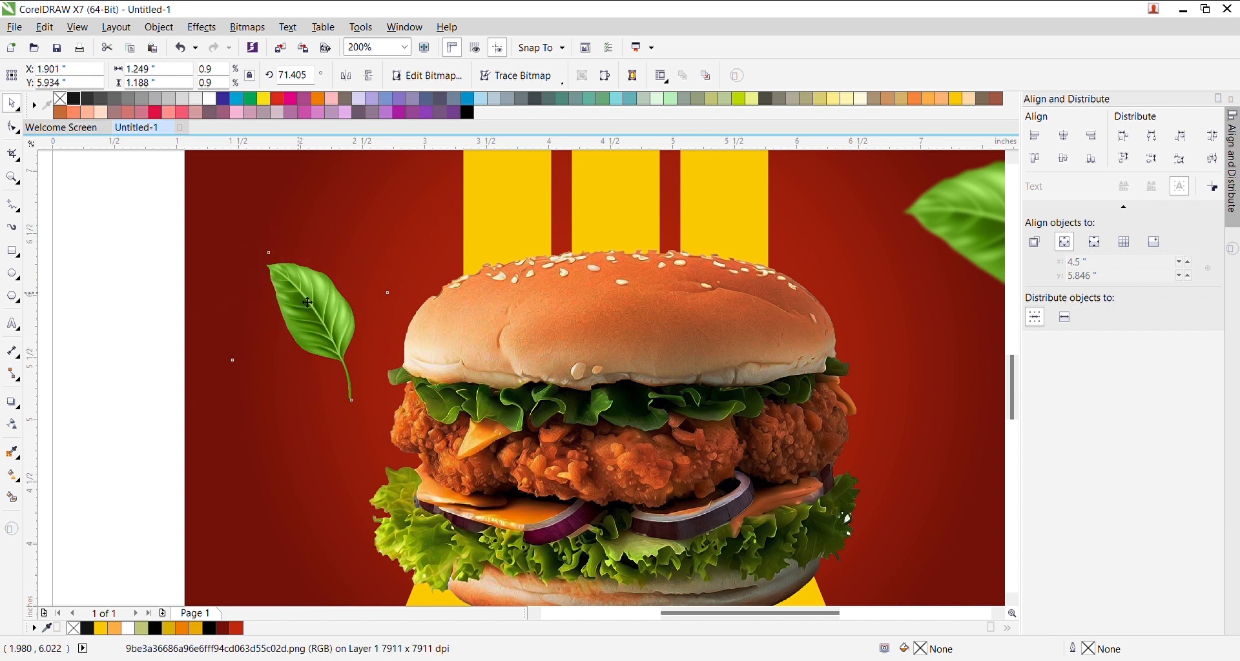
- Put a horizontally mirrored, slightly enlarged copy of the small leaf at the burger's lower right, rotated about 94°
scroll(307, 303, "down", 2)
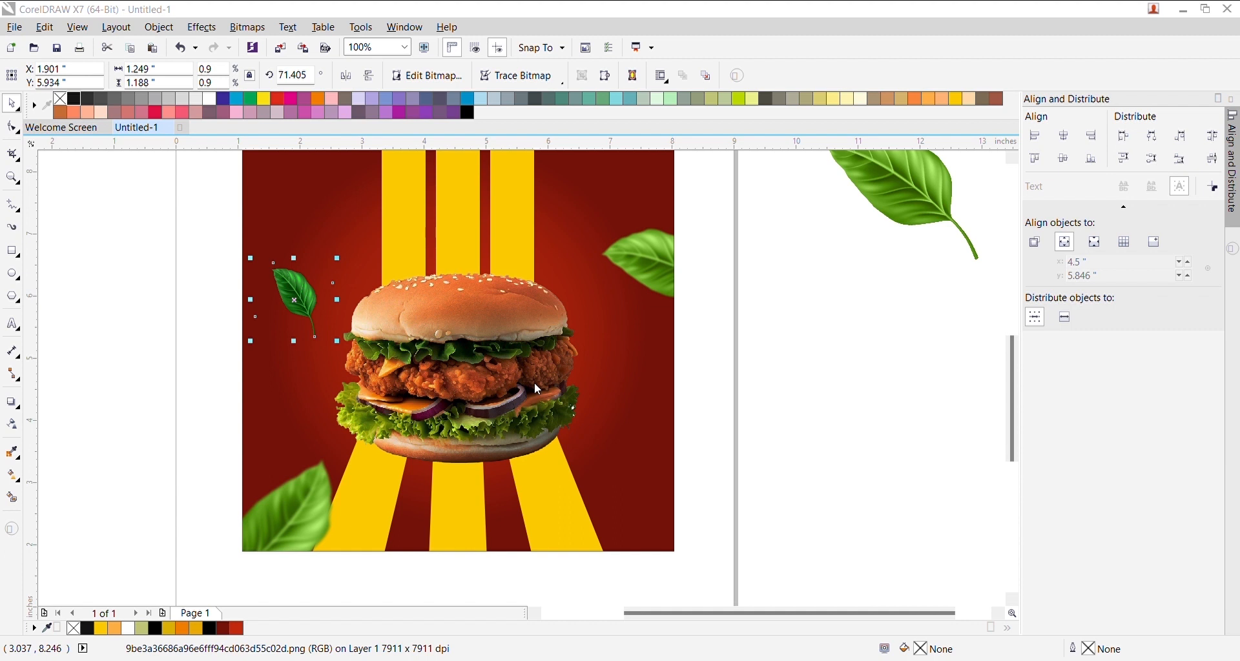
left_click_drag(303, 310, 628, 489)
left_click(347, 76)
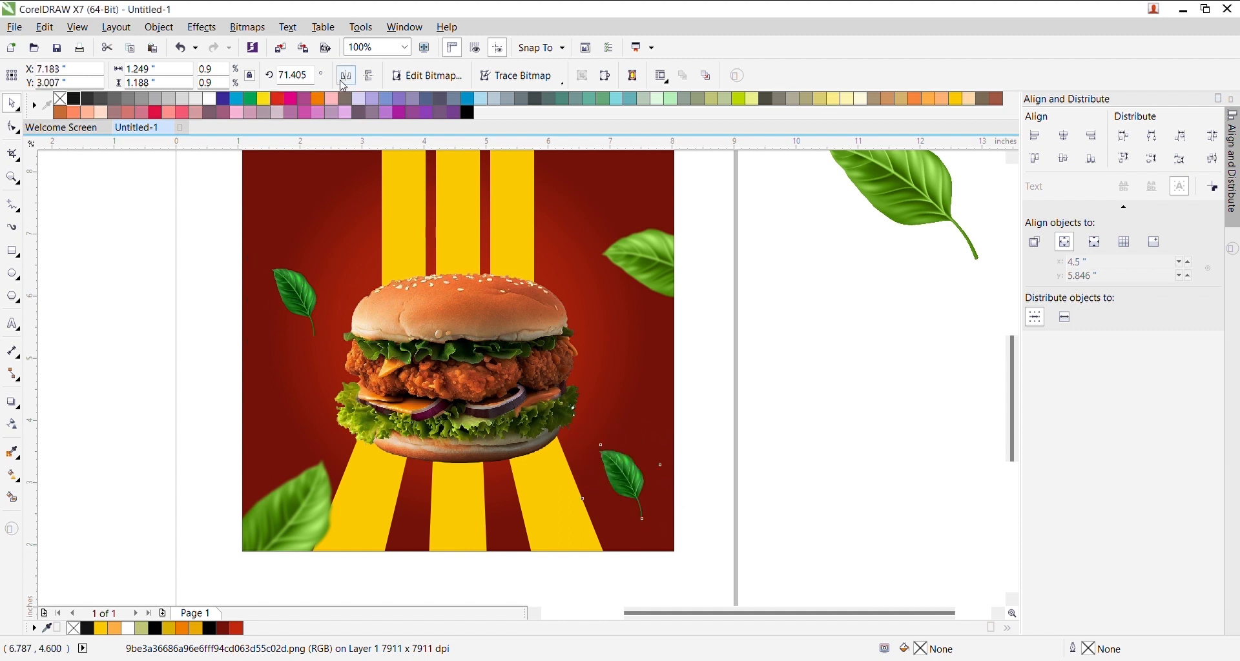
left_click_drag(630, 482, 640, 448)
left_click(623, 463)
left_click(657, 441)
scroll(642, 426, "up", 1)
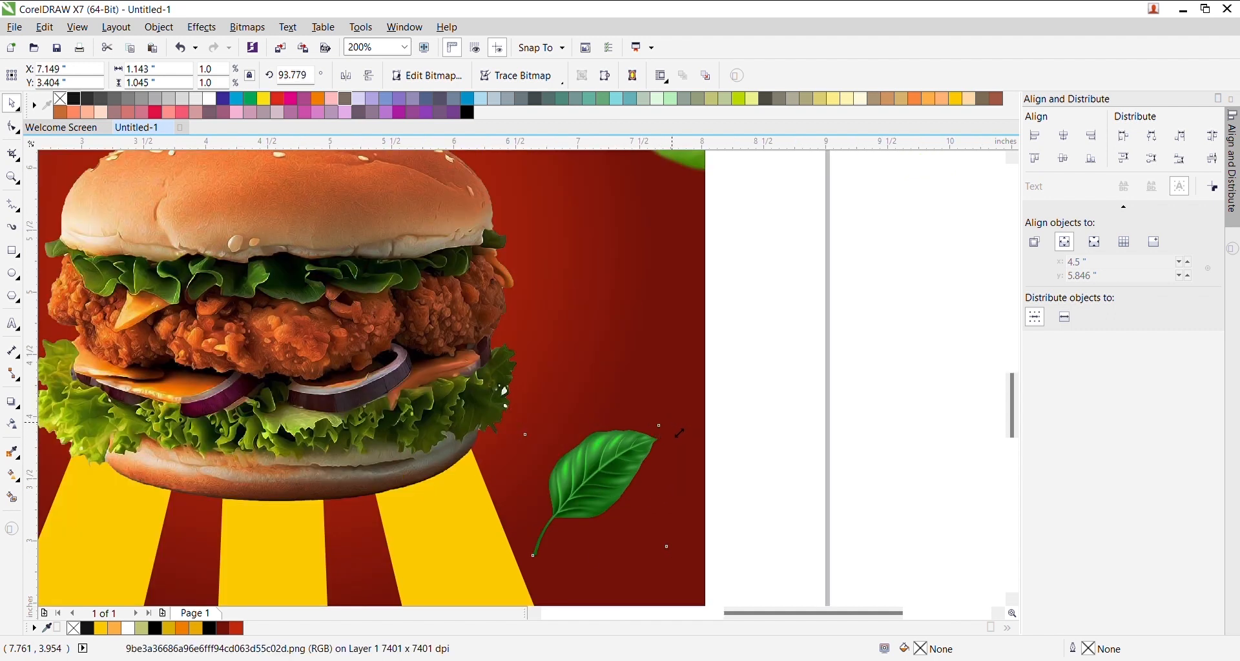
- Move the four social media icons onto the red panel's top right and fill them white
left_click(748, 451)
scroll(750, 445, "down", 2)
scroll(463, 226, "down", 2)
scroll(463, 226, "up", 1)
scroll(506, 194, "down", 1)
scroll(512, 164, "up", 1)
left_click_drag(612, 224, 445, 157)
left_click_drag(501, 191, 536, 333)
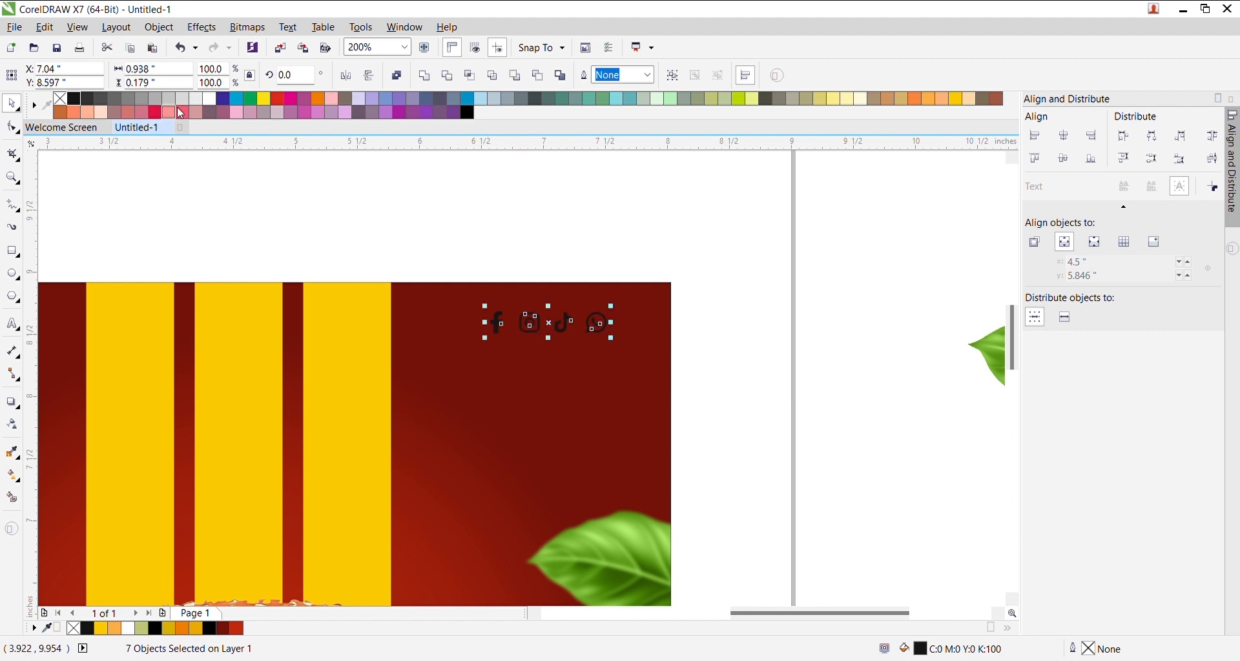
left_click(215, 101)
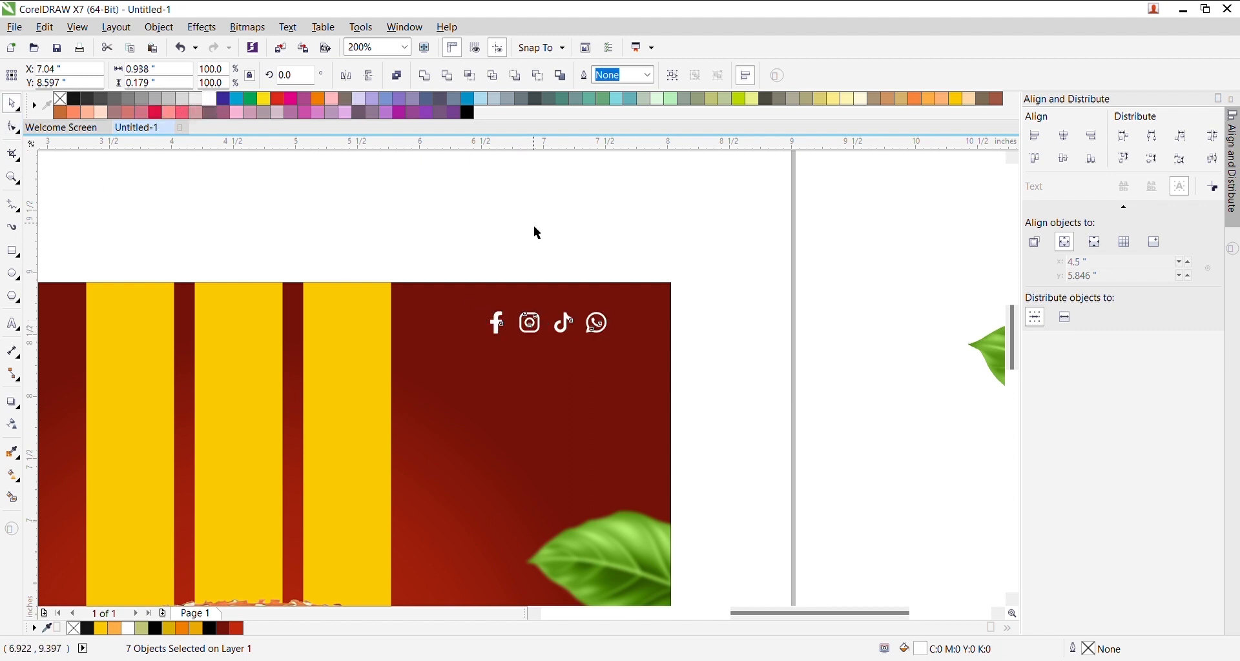
left_click(173, 274)
- Add the text 'Your Logo', make it bold and convert it to uppercase YOUR LOGO
left_click(13, 323)
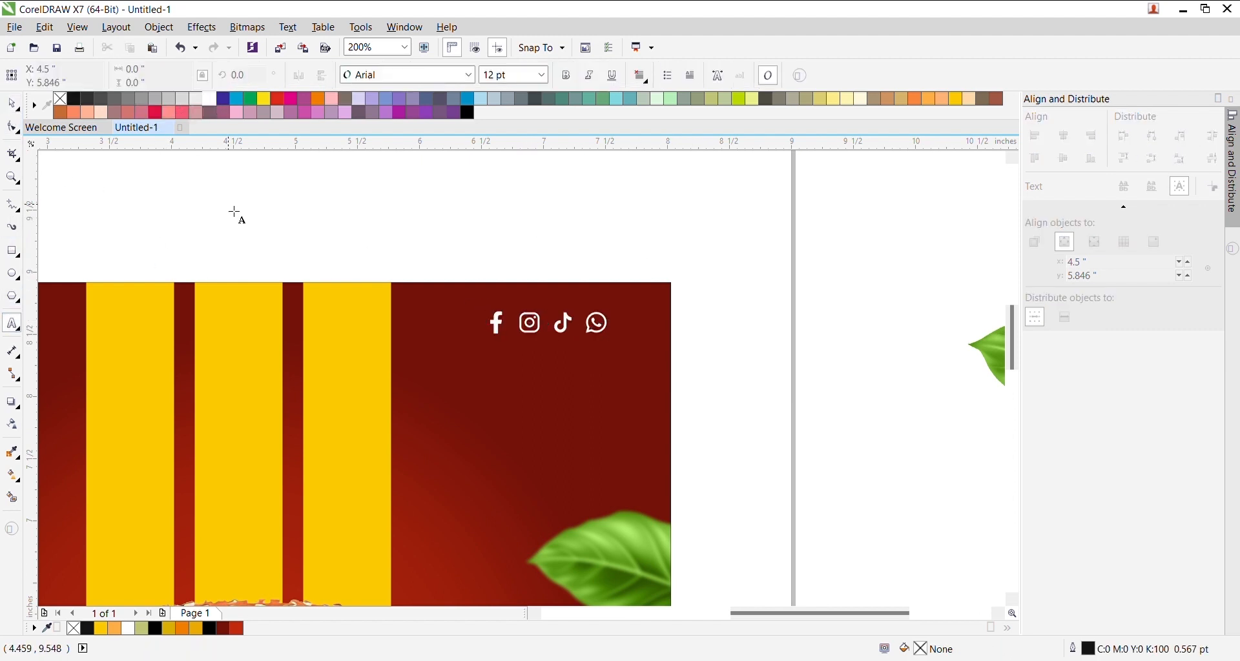
left_click(230, 209)
scroll(216, 209, "down", 2)
scroll(97, 208, "up", 2)
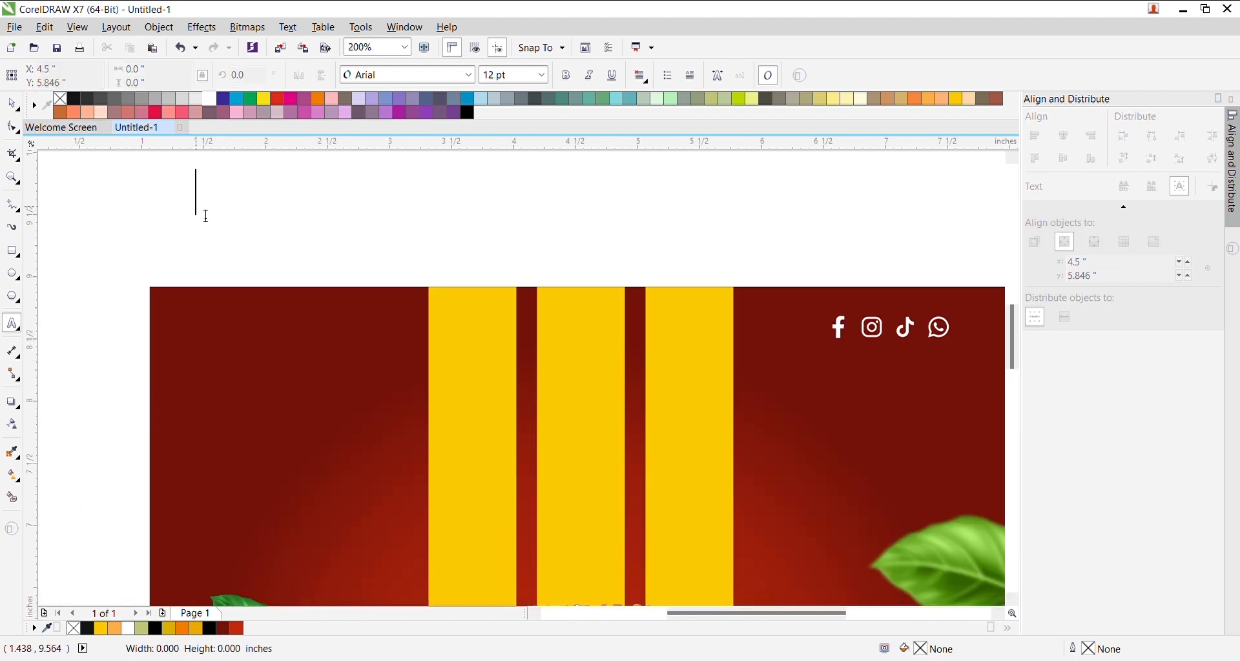
type("Your")
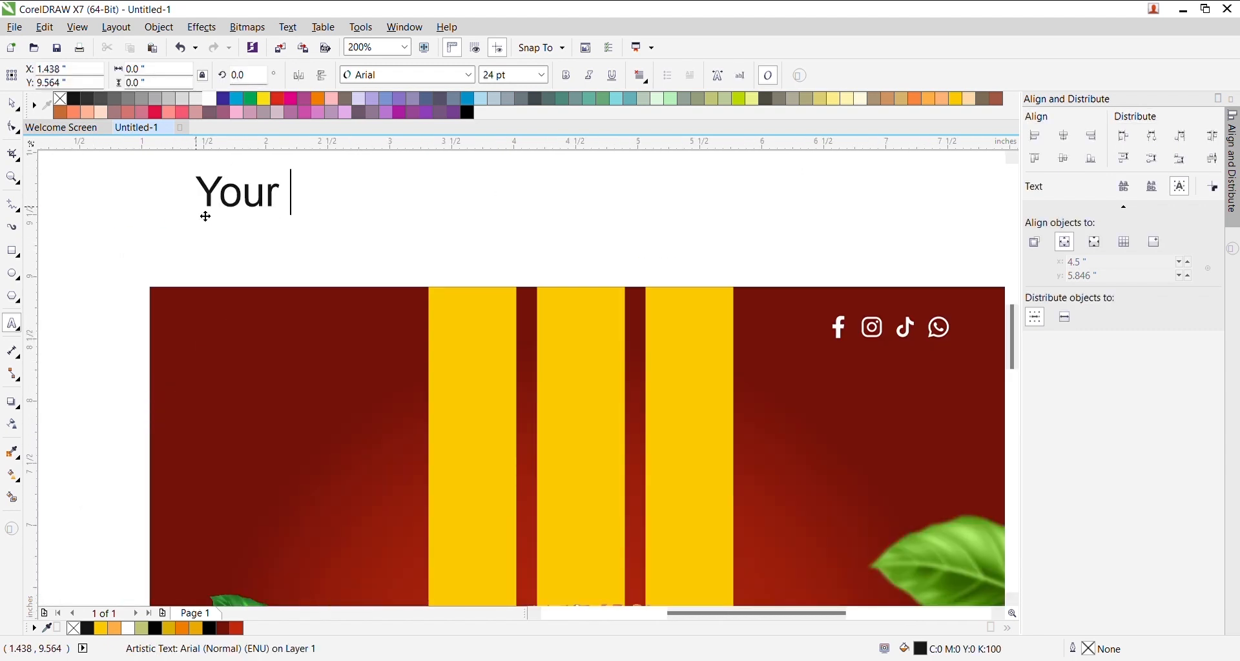
type(" Logo")
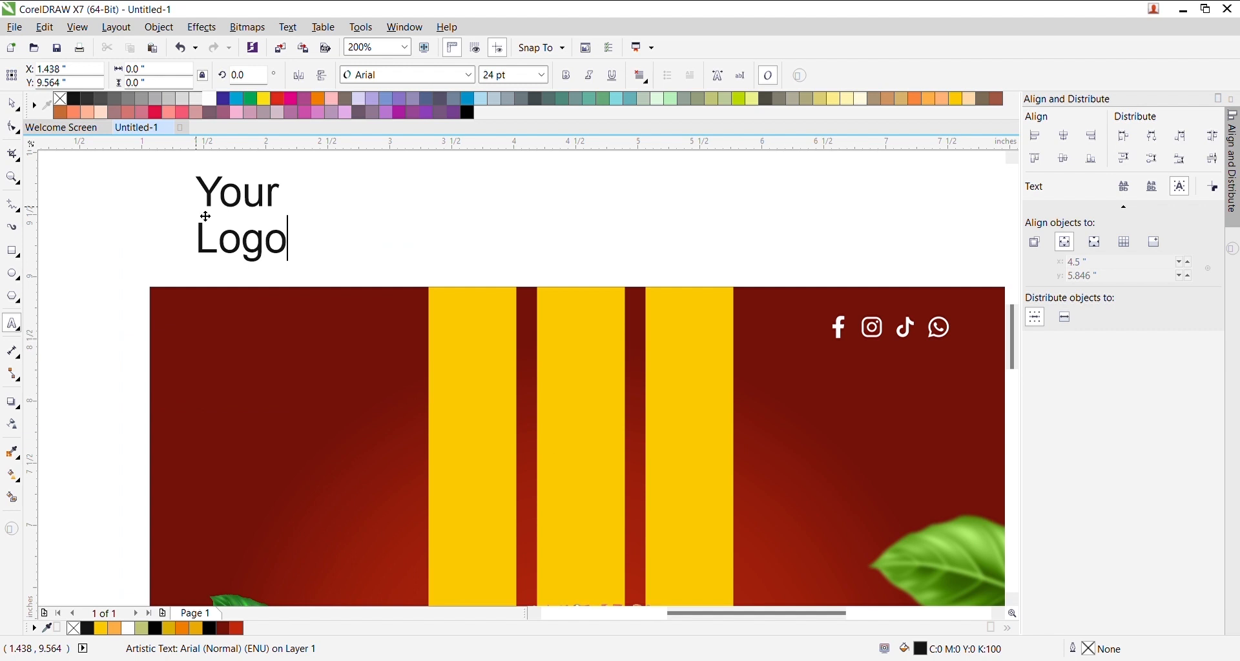
key("ctrl+space")
left_click(567, 75)
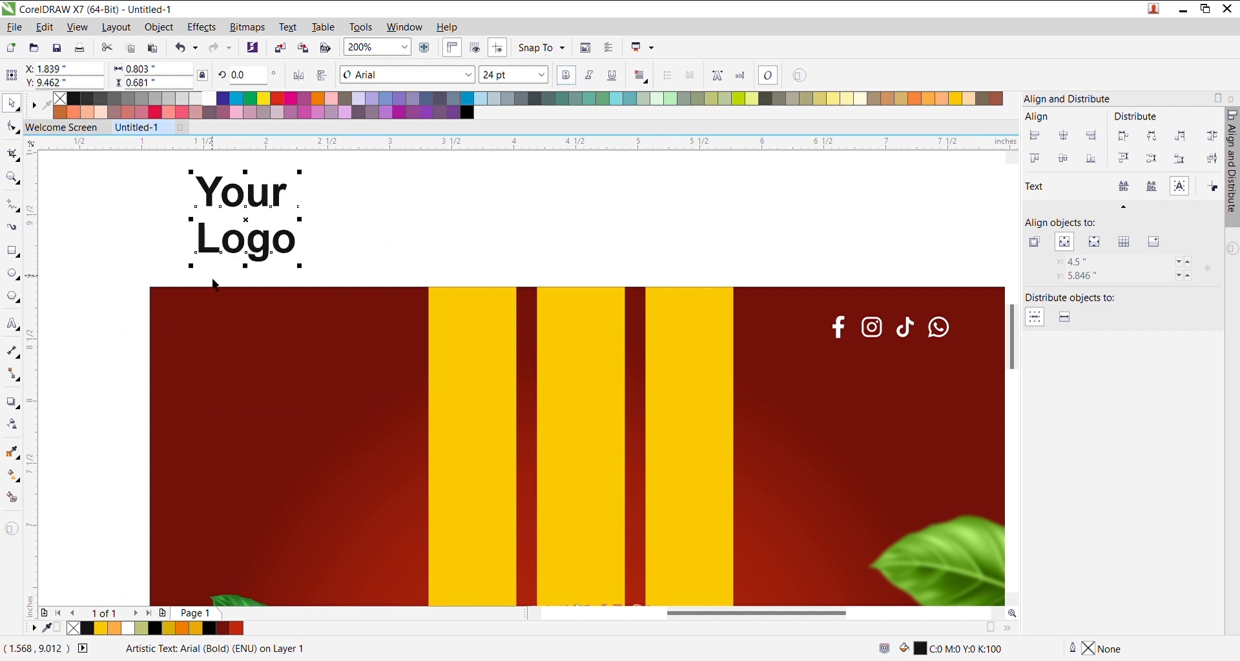
double_click(278, 205)
key("ctrl+a")
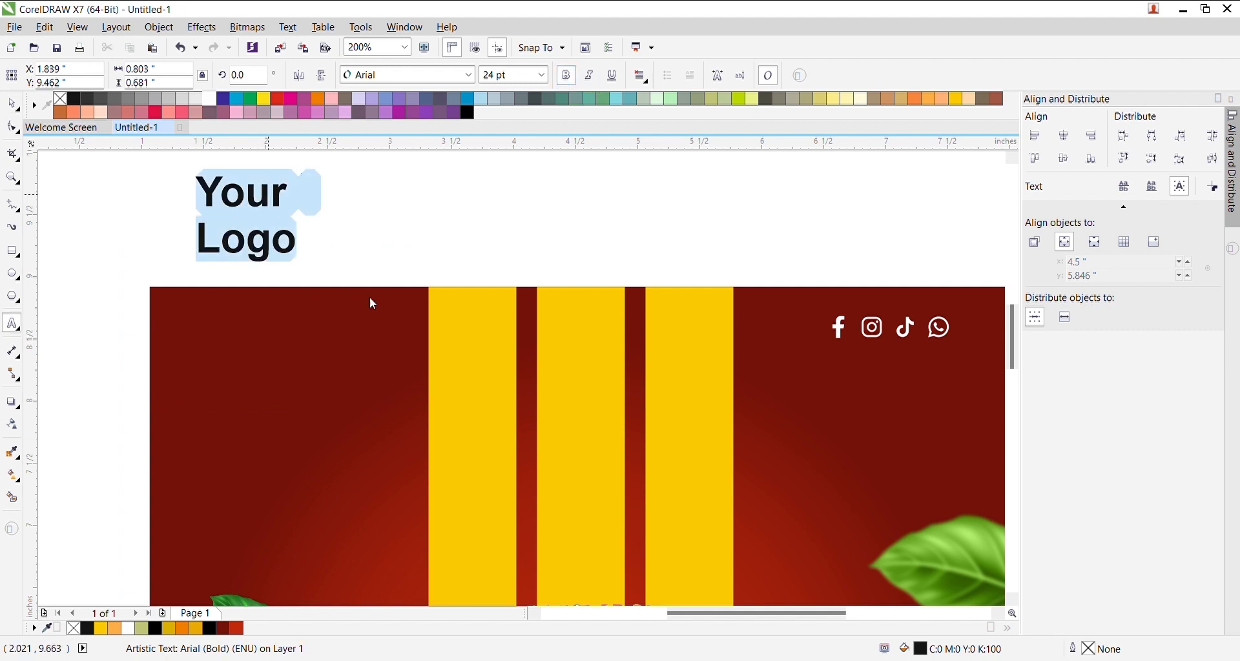
left_click(503, 386)
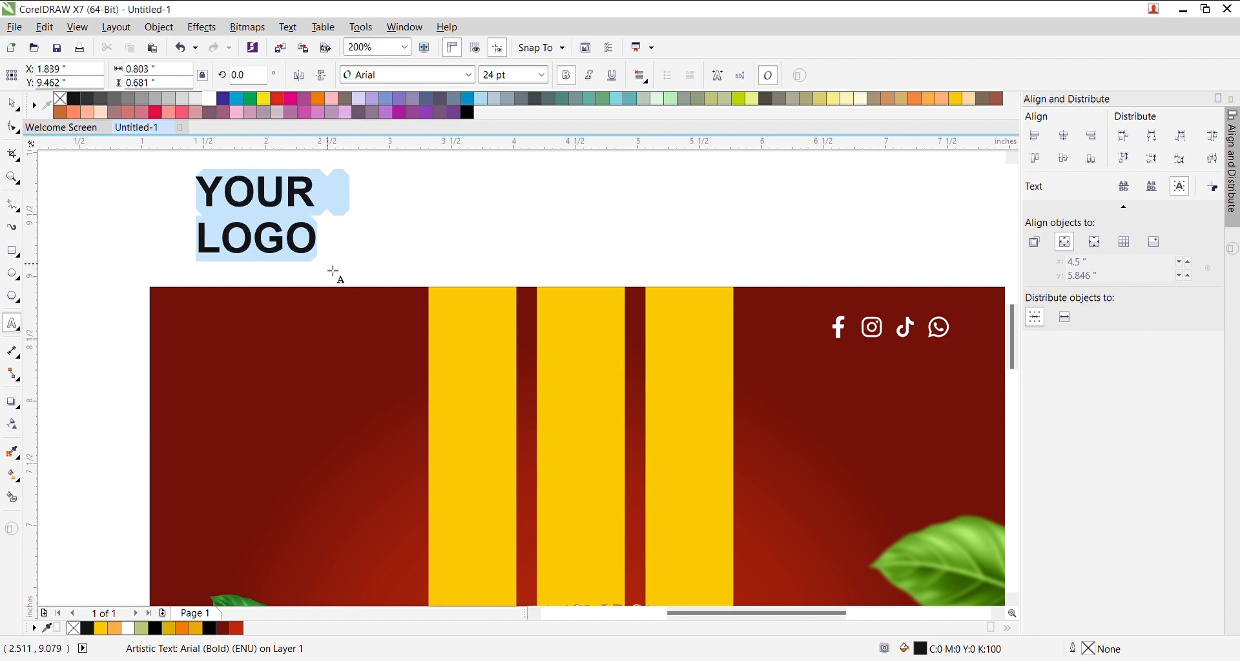
key("ctrl+space")
- Place YOUR LOGO at the red panel's top left, centred vertically with the icons, and group the icons
left_click_drag(320, 210, 344, 357)
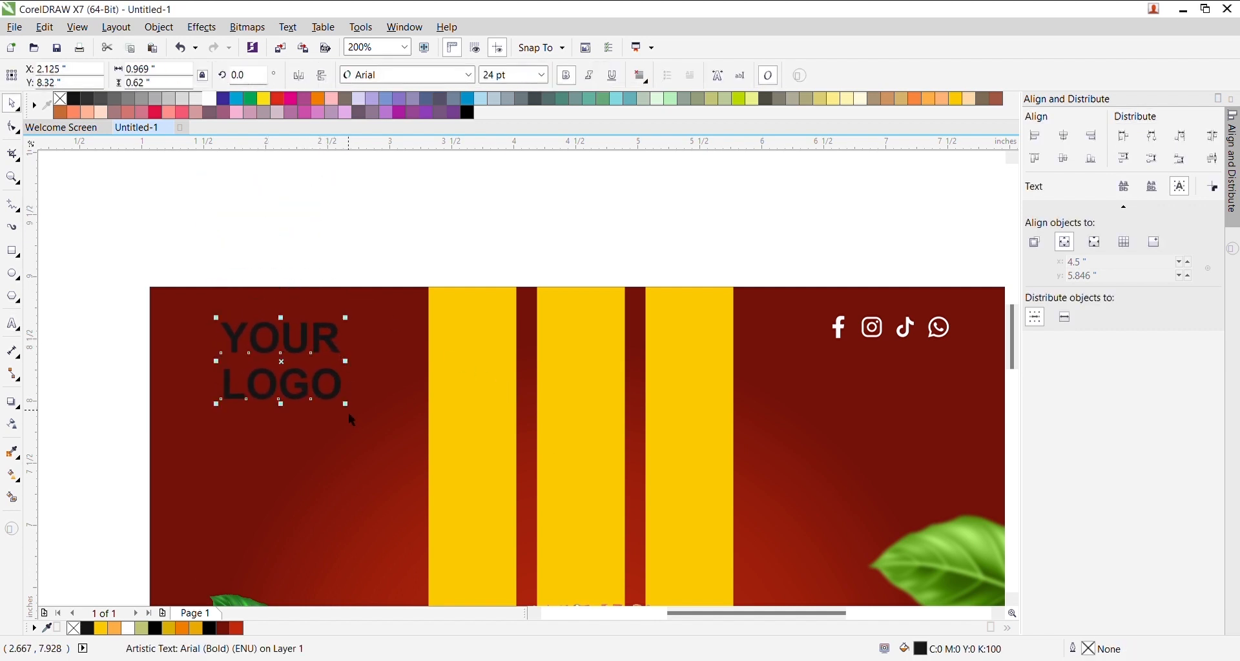
left_click_drag(352, 414, 341, 413)
left_click(844, 354, "shift")
key("e")
left_click(553, 259)
left_click_drag(375, 246, 188, 388)
left_click_drag(280, 332, 267, 350)
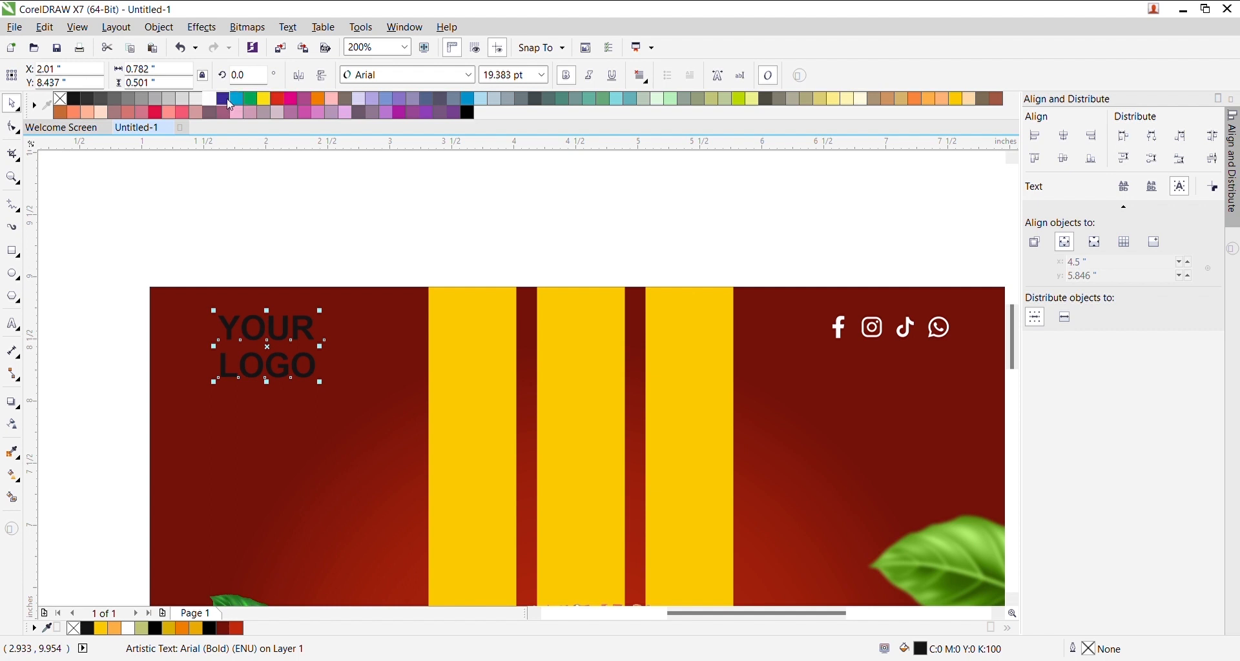
left_click_drag(805, 266, 1001, 386)
key("ctrl+g")
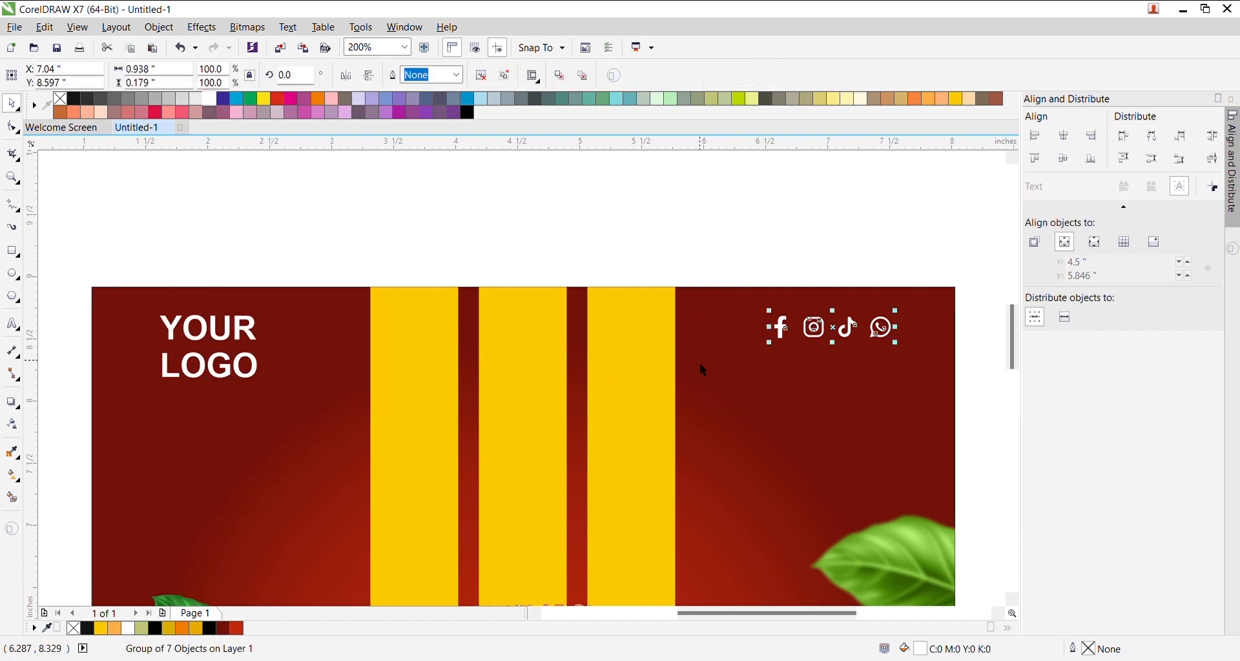
left_click(260, 371, "shift")
- Centre the icons on the logo text, then move YOUR LOGO above the artwork and fill it yellow
key("e")
left_click(532, 265)
scroll(539, 268, "down", 3)
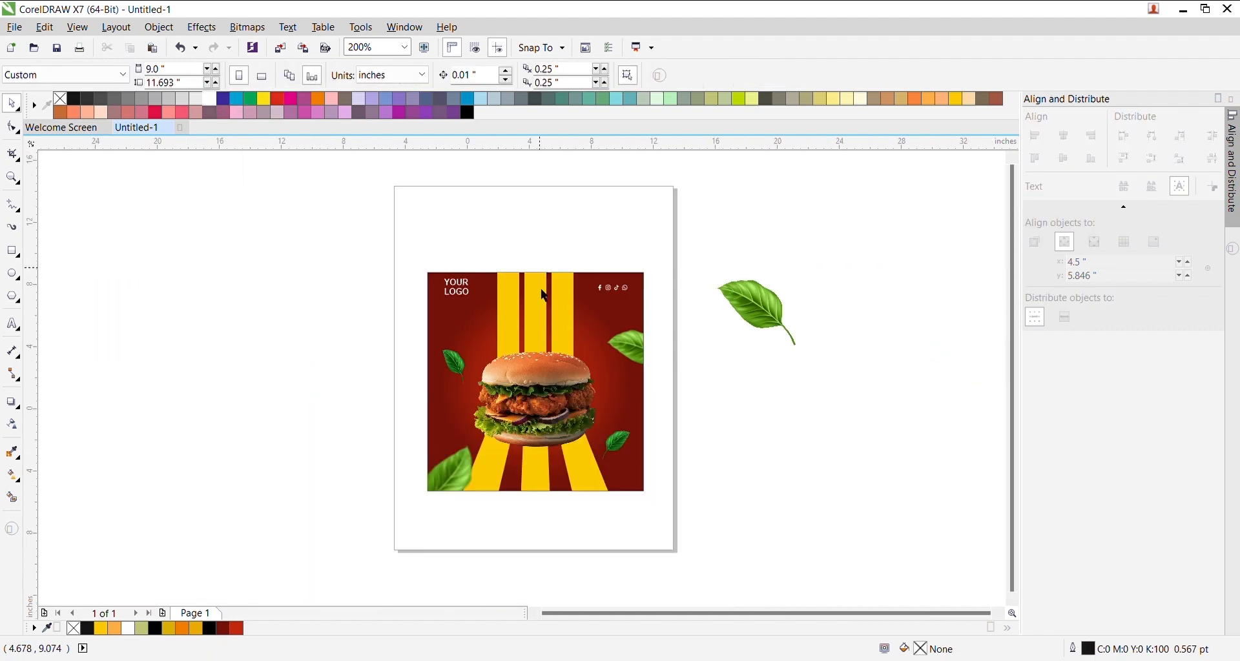
scroll(552, 322, "up", 1)
scroll(557, 211, "up", 1)
left_click_drag(336, 282, 445, 237)
scroll(445, 236, "up", 2)
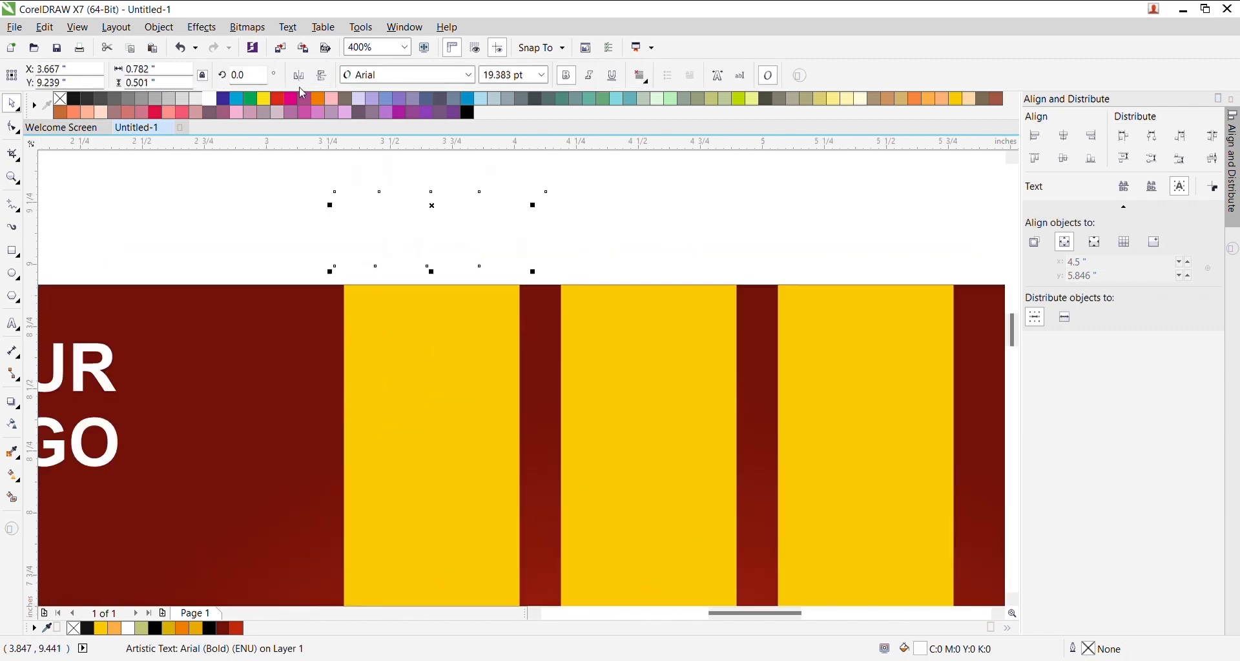
left_click(265, 99)
- Copy the logo text and retype it as 'Cheesy Burger'
left_click_drag(434, 194, 490, 347)
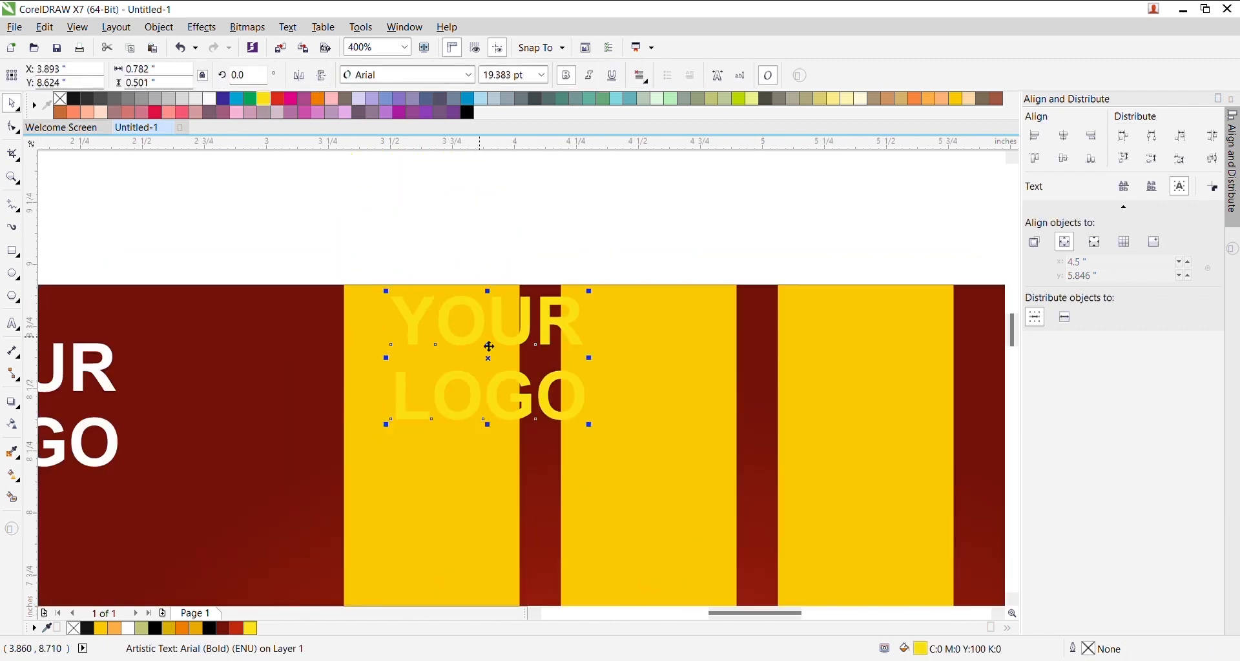
double_click(489, 347)
type("C")
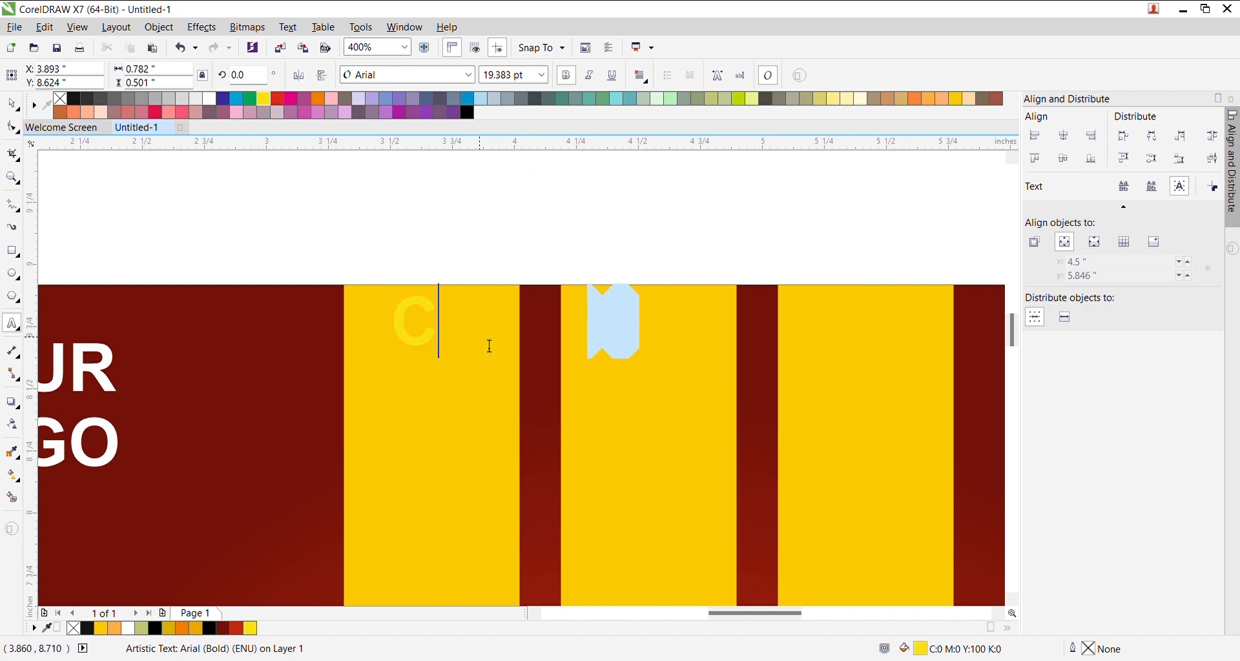
type("hessy")
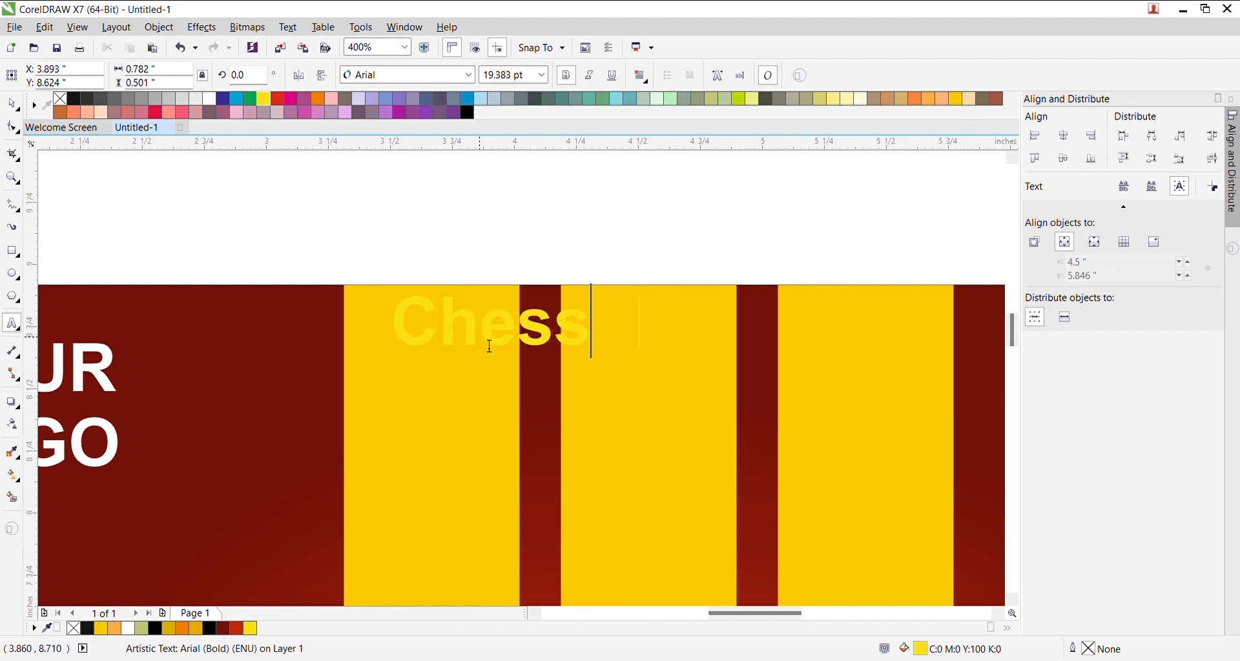
key("Return")
key("BackSpace")
key("BackSpace")
key("BackSpace")
key("BackSpace")
type("esy Burger")
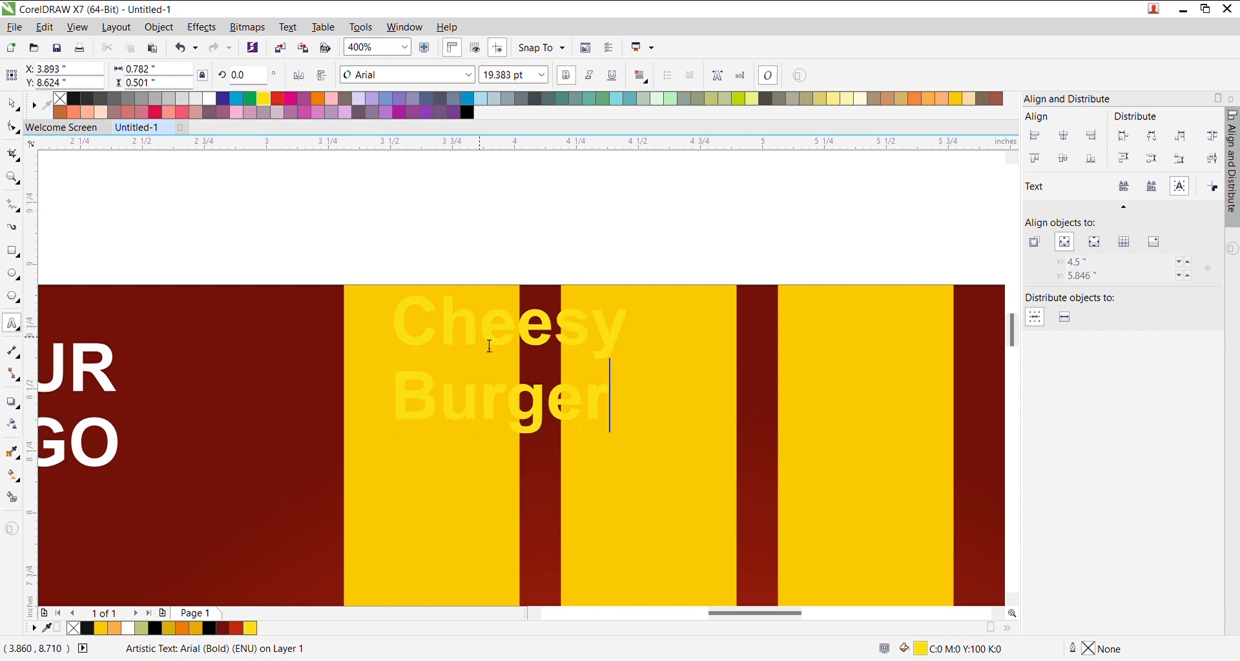
key("ctrl+space")
- Move the Cheesy Burger text above the banner and set its font to One Stroke Script LET
scroll(507, 339, "down", 1)
left_click_drag(507, 342, 500, 241)
left_click(415, 76)
key("Down")
key("Return")
- Make Burger uppercase and larger, and shift Cheesy up slightly to the right
scroll(520, 237, "up", 1)
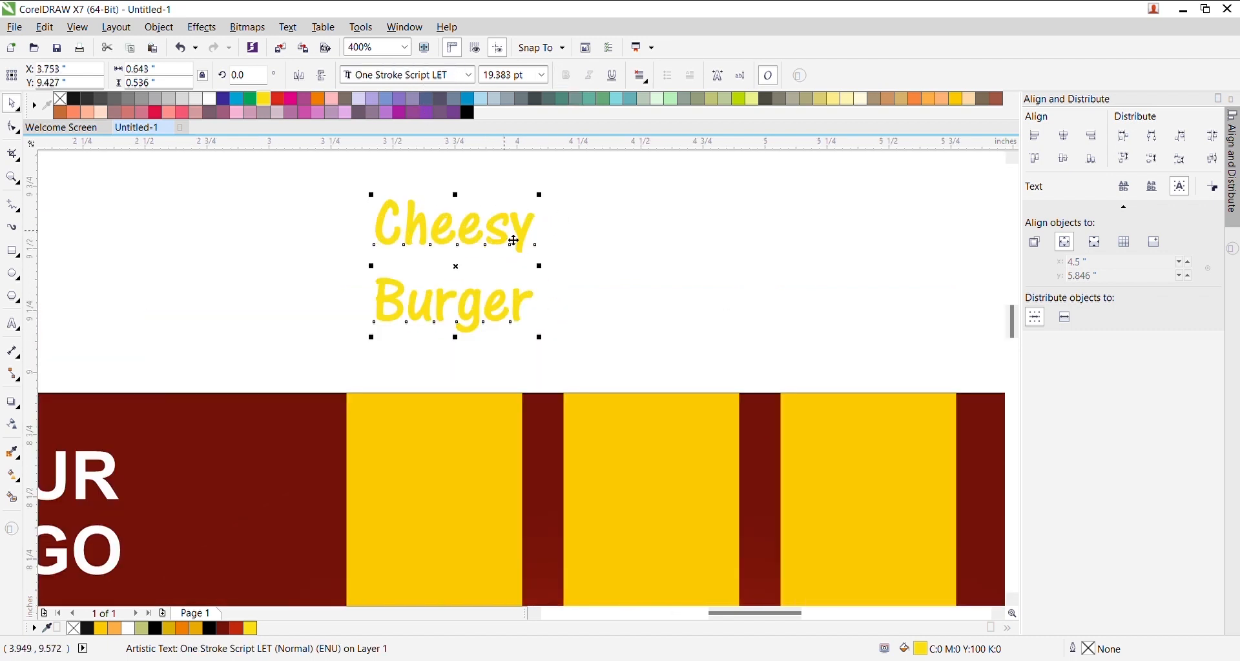
double_click(487, 321)
double_click(488, 320)
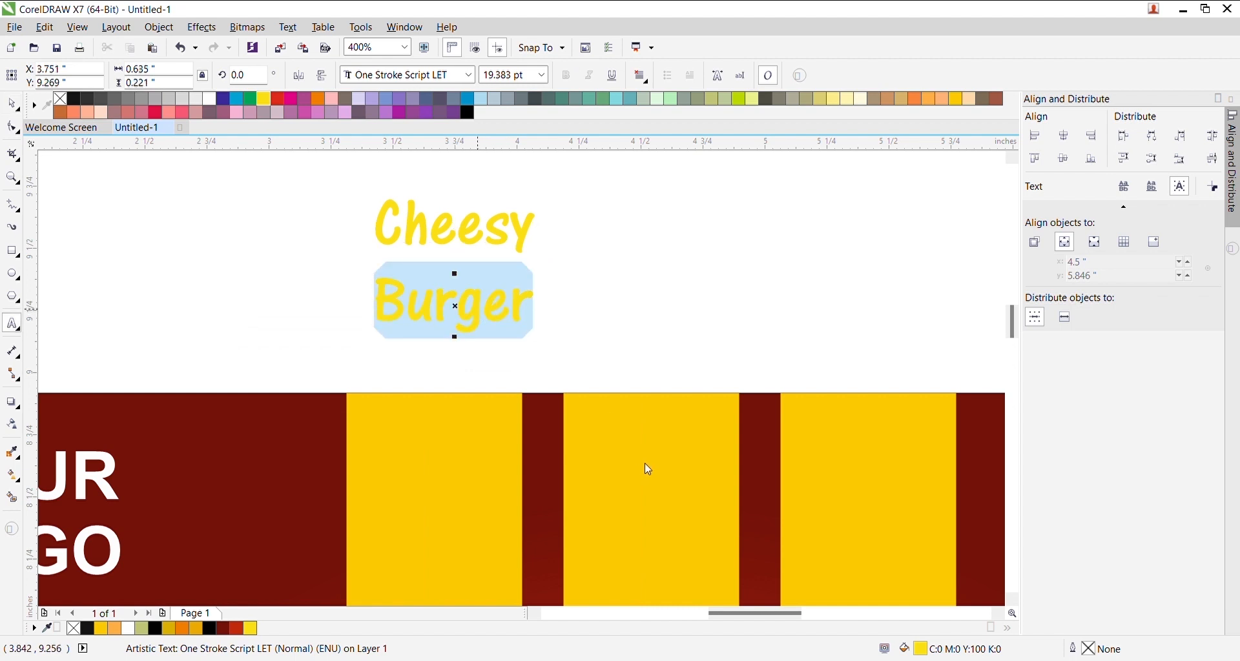
key("shift+F3")
key("ctrl+space")
left_click_drag(578, 338, 784, 395)
left_click_drag(526, 255, 543, 189)
left_click(560, 333)
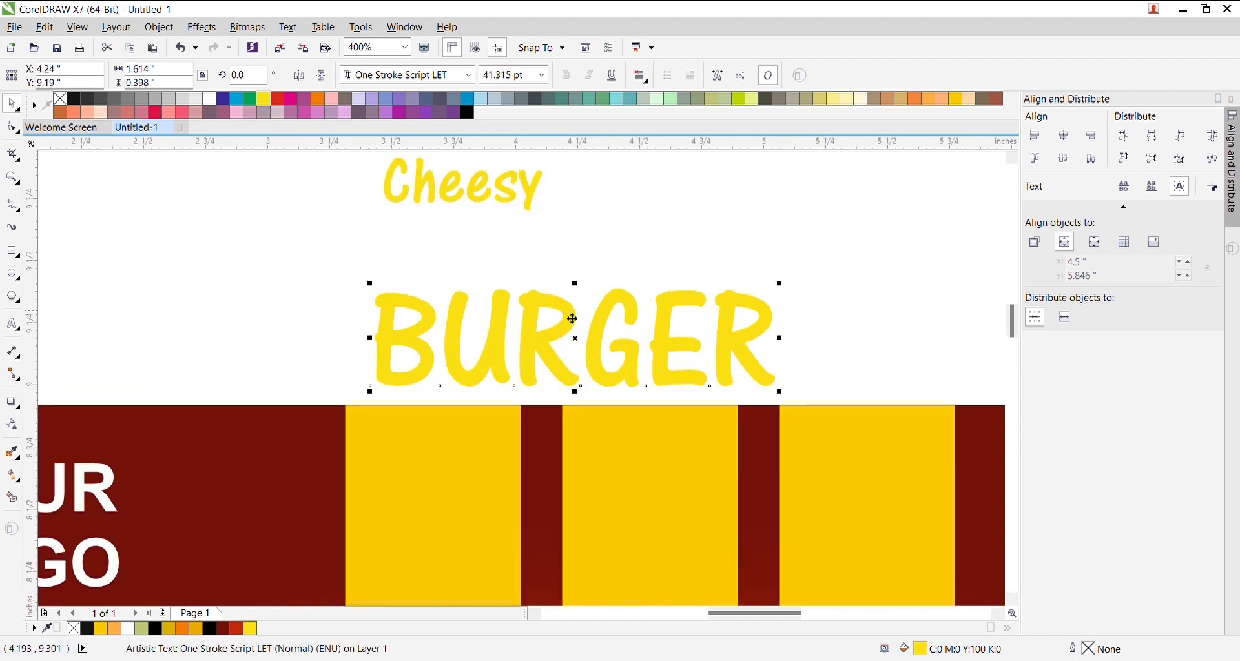
- Shrink the U and E of BURGER to about two-thirds size and top-align them
left_click(499, 363)
scroll(499, 362, "up", 1)
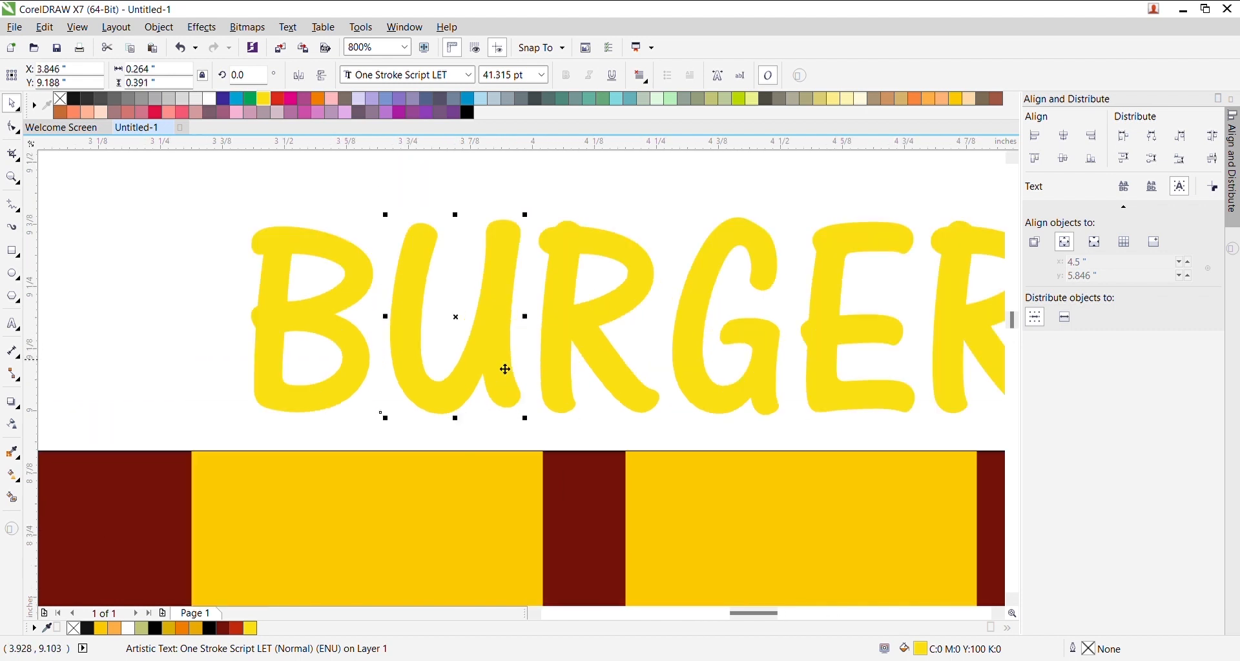
left_click_drag(532, 226, 484, 326)
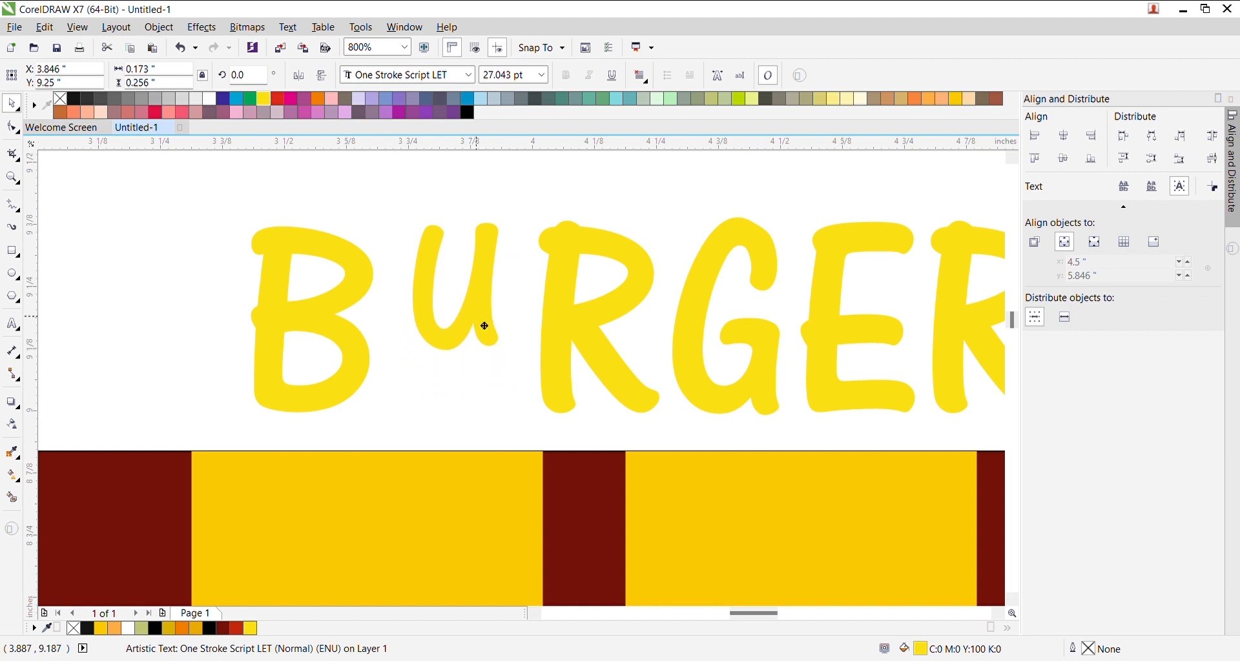
left_click(837, 312)
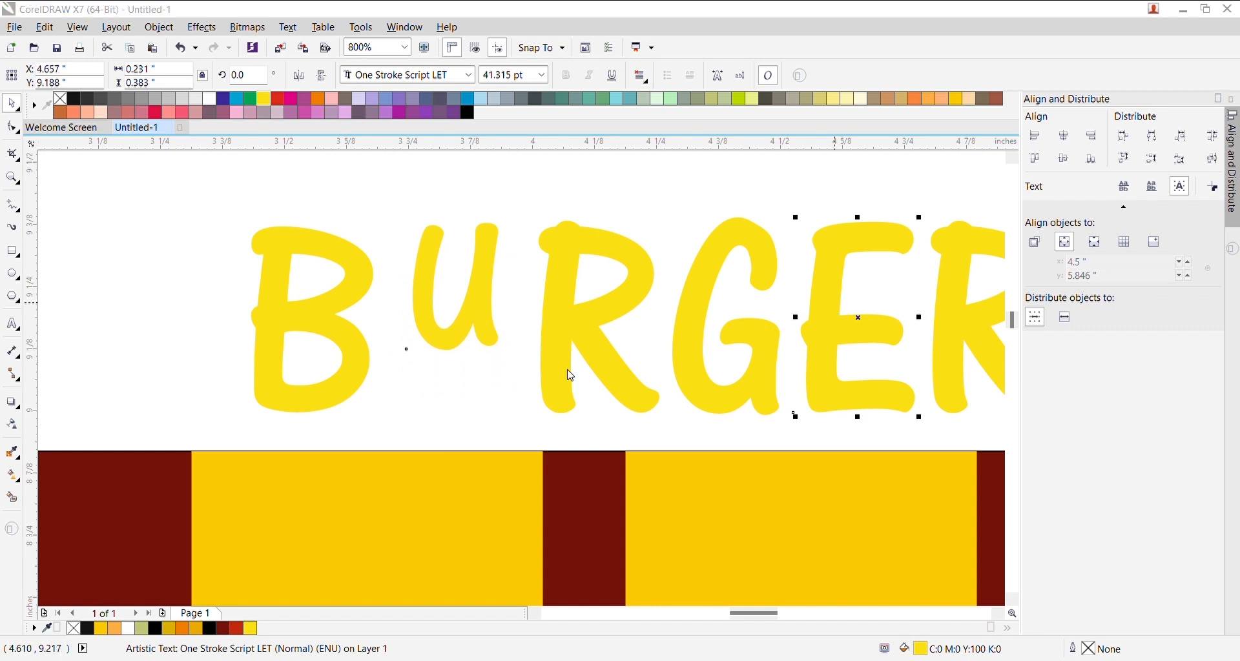
left_click(485, 321)
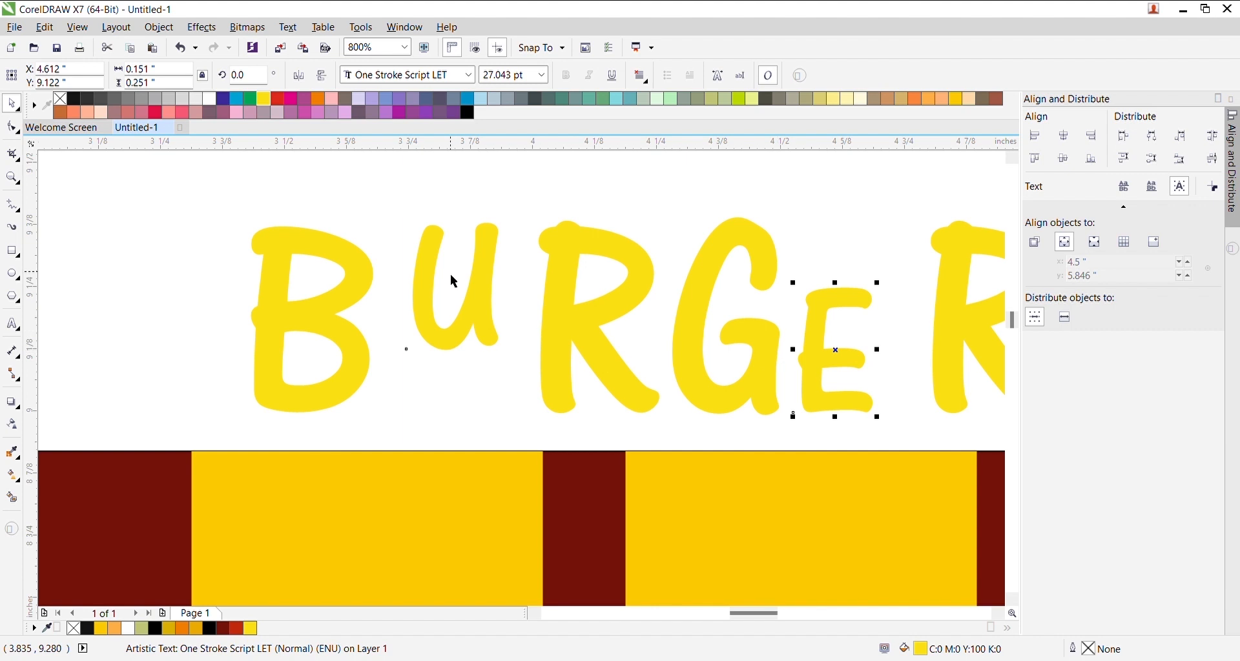
left_click(495, 300, "shift")
key("t")
left_click(825, 288)
left_click_drag(825, 288, 842, 297)
- Draw a thin bar below the U, round it into a yellow pill with no outline
key("F6")
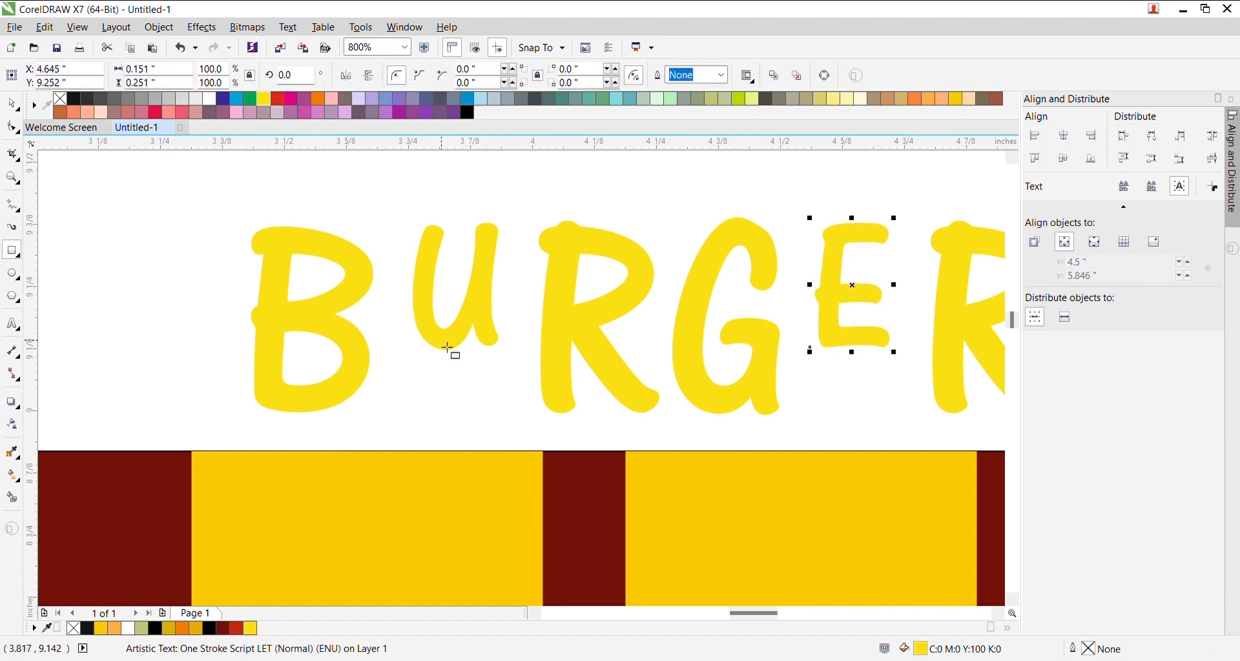
scroll(445, 368, "up", 1)
left_click_drag(354, 366, 525, 406)
key("space")
left_click(11, 129)
left_click_drag(354, 396, 411, 422)
key("space")
left_click(465, 315)
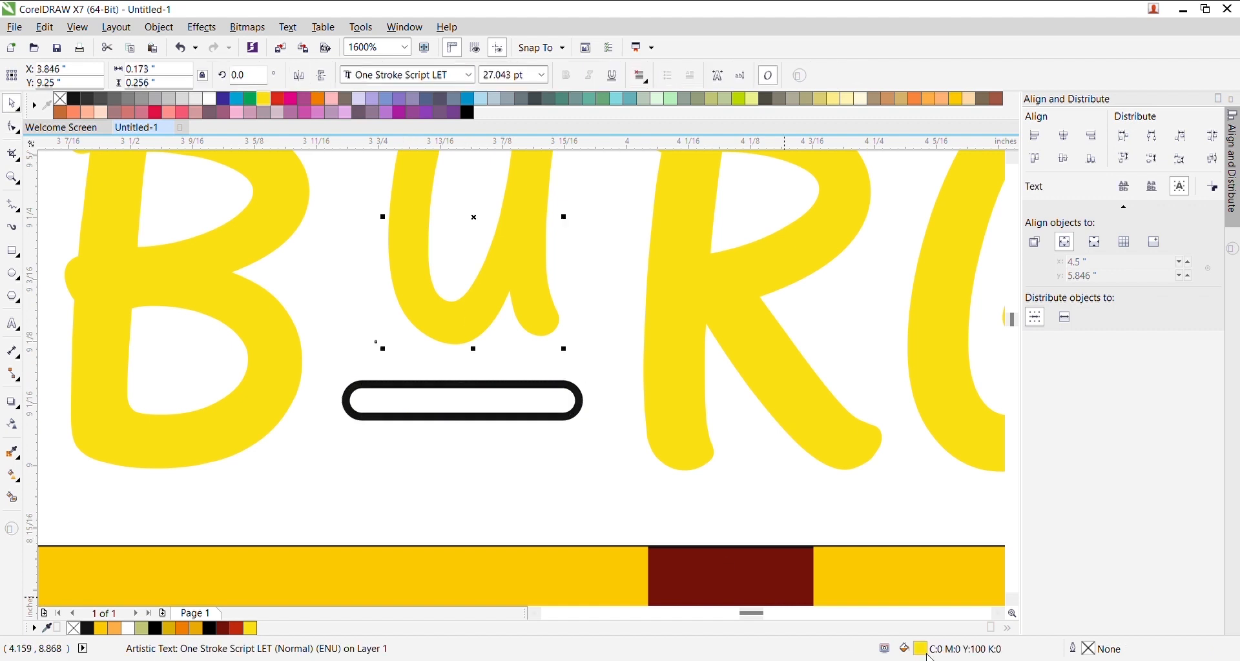
left_click_drag(560, 448, 515, 407)
left_click(515, 407)
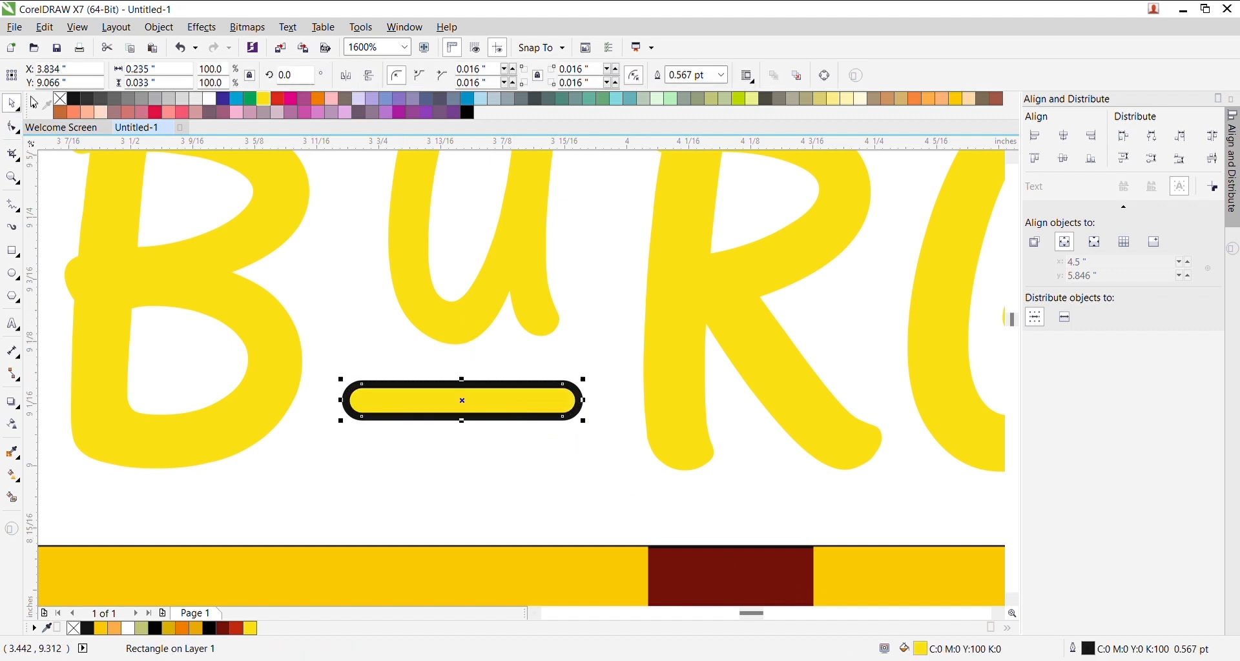
right_click(60, 100)
- Lower the small U slightly toward its yellow bar
left_click(470, 316, "shift")
scroll(496, 347, "down", 2)
left_click(495, 331)
left_click(498, 337)
scroll(493, 344, "up", 1)
left_click(515, 380)
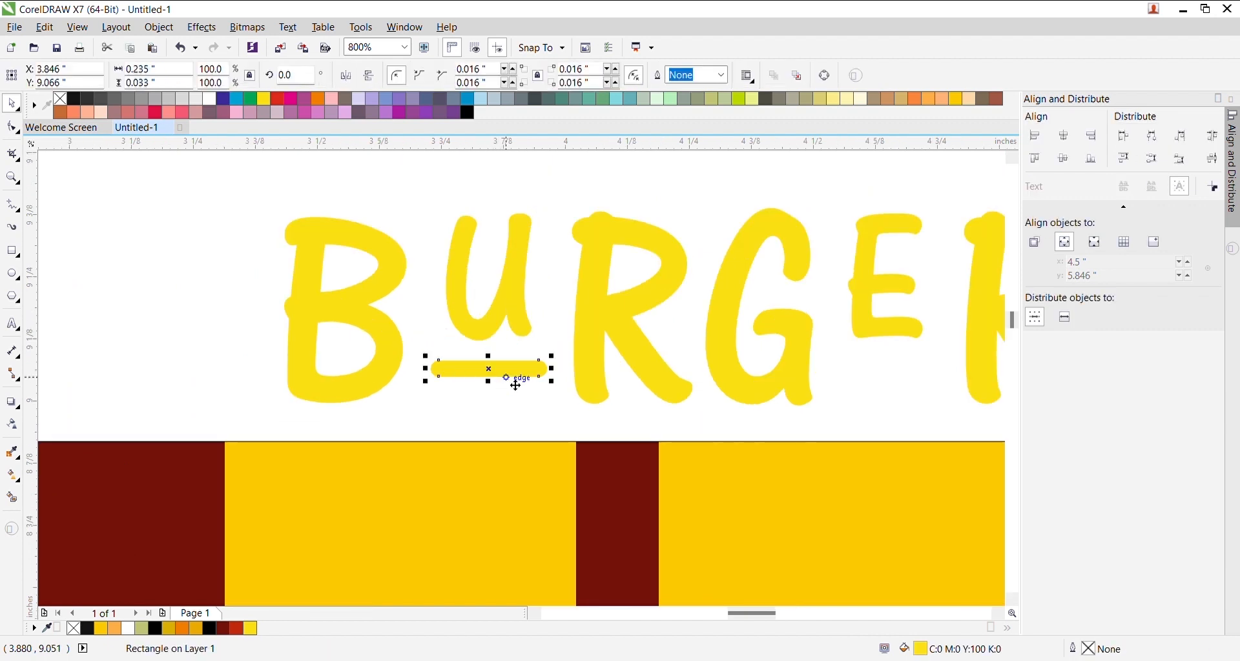
left_click(506, 321)
left_click_drag(507, 321, 510, 340)
- Copy the yellow pill bar under the E and select all the BURGER letters and bars
left_click_drag(507, 386, 910, 386)
left_click(896, 340)
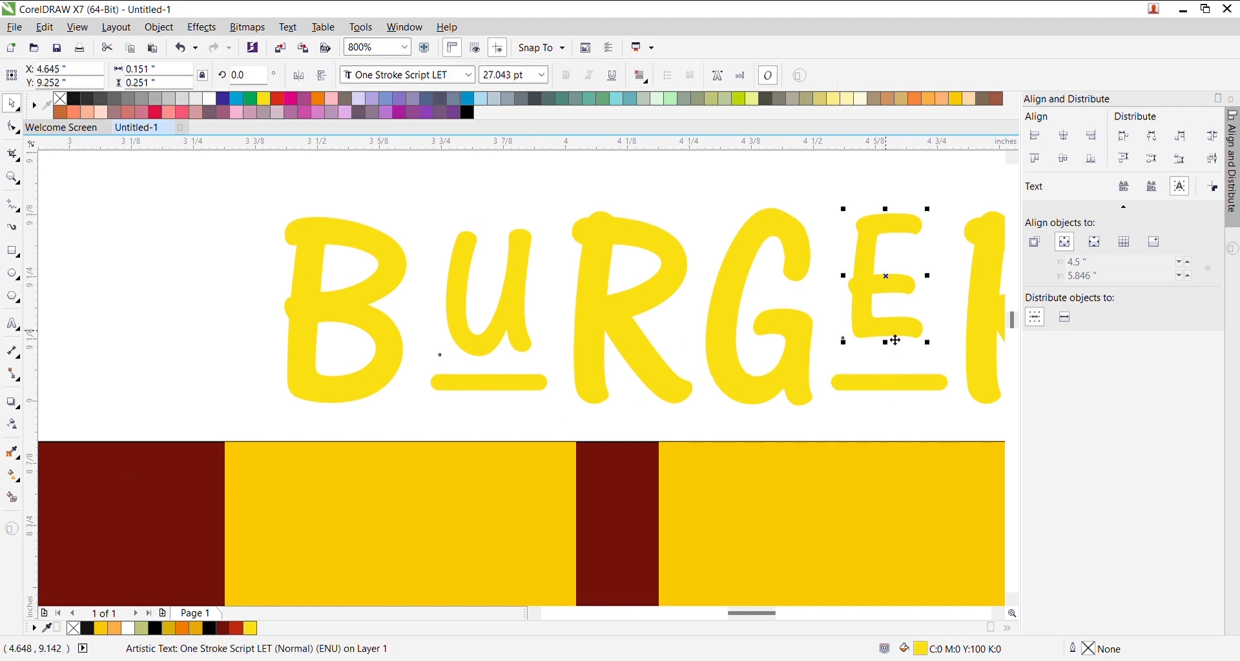
left_click(531, 307, "shift")
scroll(577, 342, "down", 4)
left_click_drag(758, 285, 468, 382)
scroll(640, 278, "up", 2)
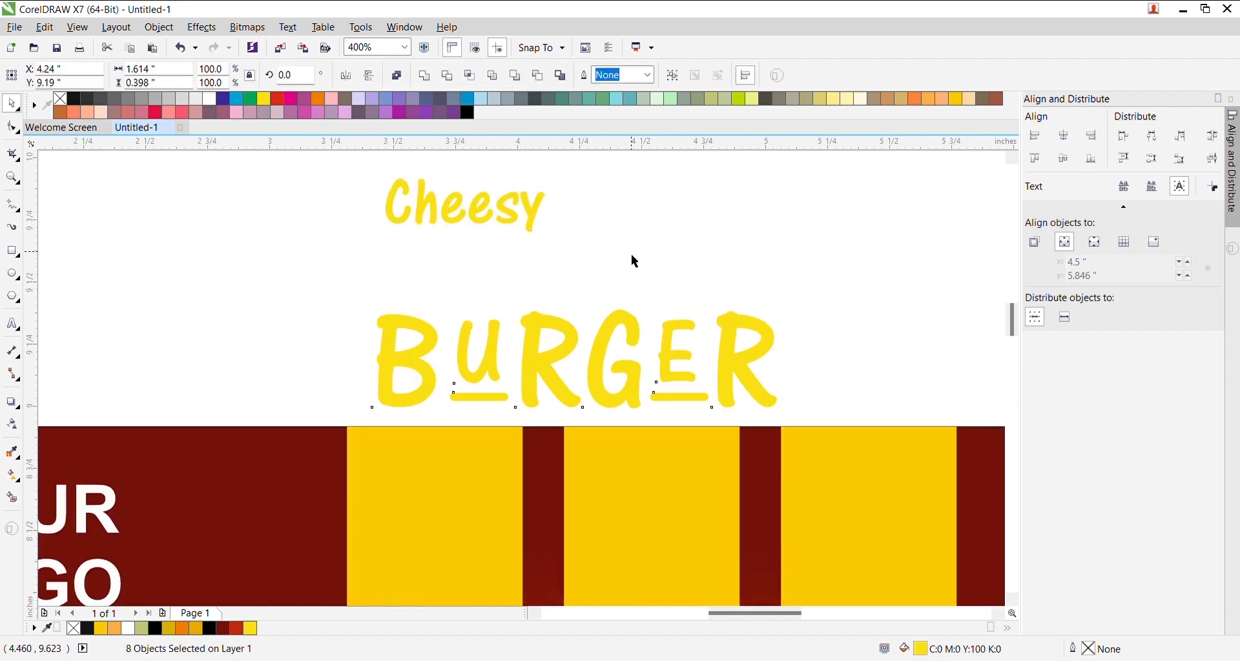
- Slightly enlarge the small U and E, then group all eight BURGER pieces
scroll(487, 368, "up", 2)
left_click(523, 408)
left_click_drag(528, 289, 542, 282)
left_click(846, 379)
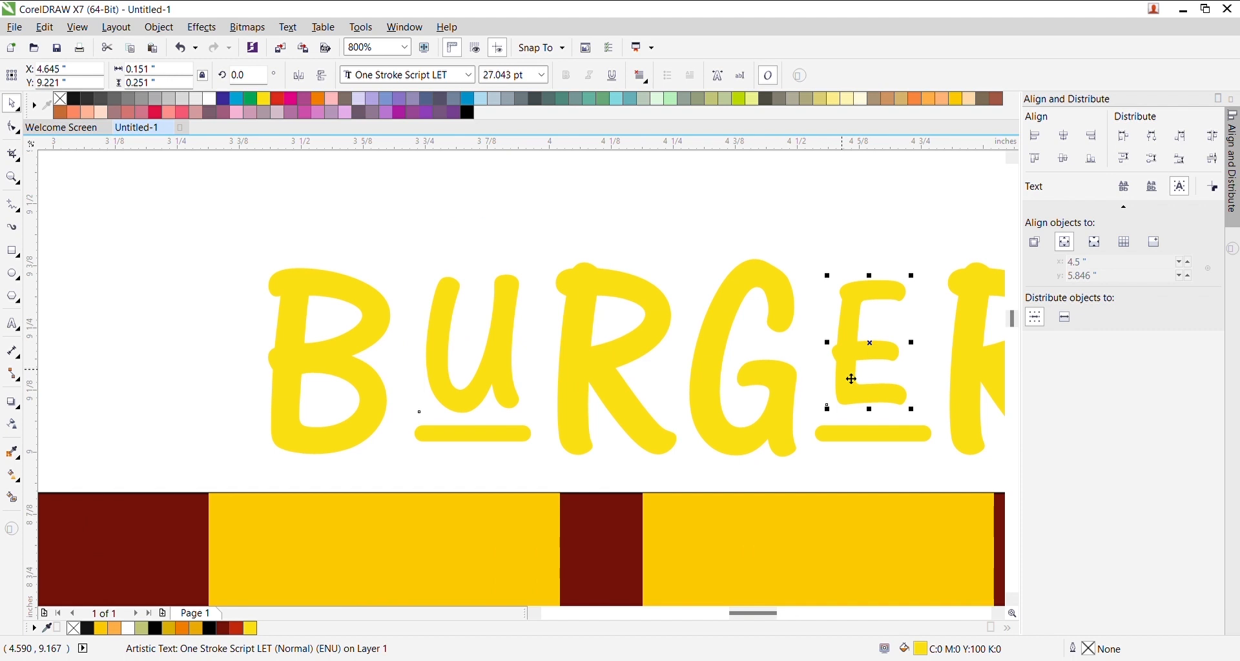
left_click_drag(913, 410, 917, 415)
scroll(530, 388, "down", 1)
left_click_drag(868, 283, 387, 442)
key("ctrl+g")
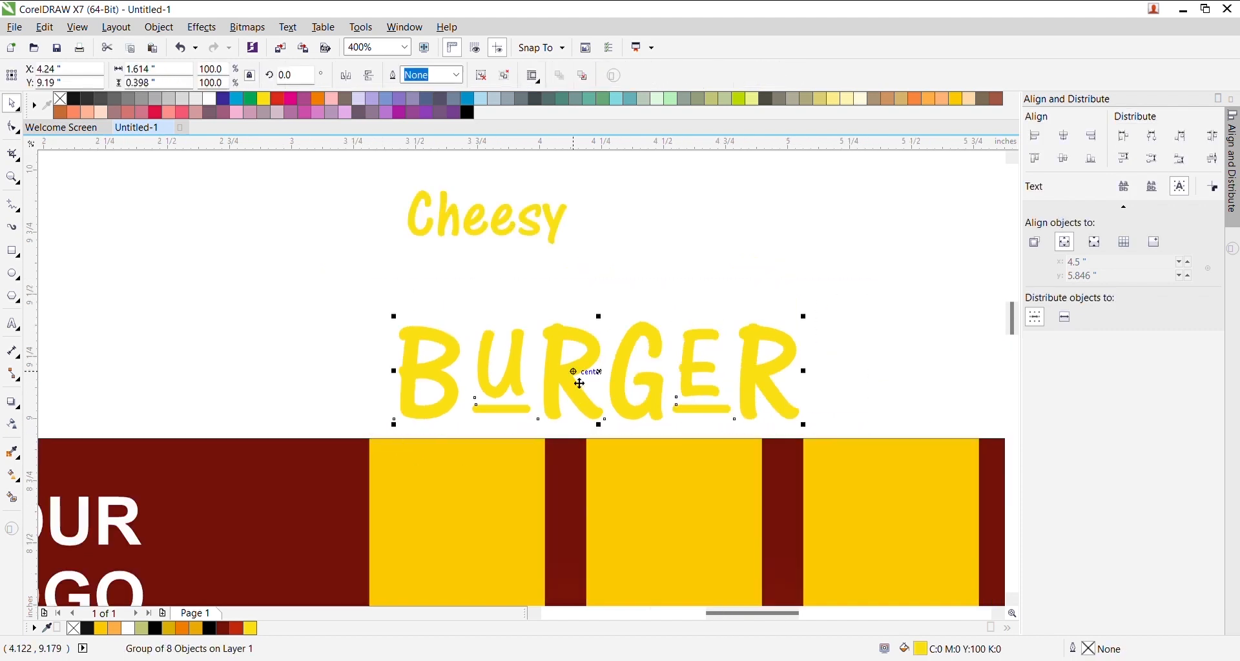
- Move the BURGER group onto the yellow stripes and fill it white
scroll(575, 368, "down", 1)
left_click_drag(575, 368, 605, 510)
scroll(606, 511, "down", 1)
scroll(605, 511, "down", 2)
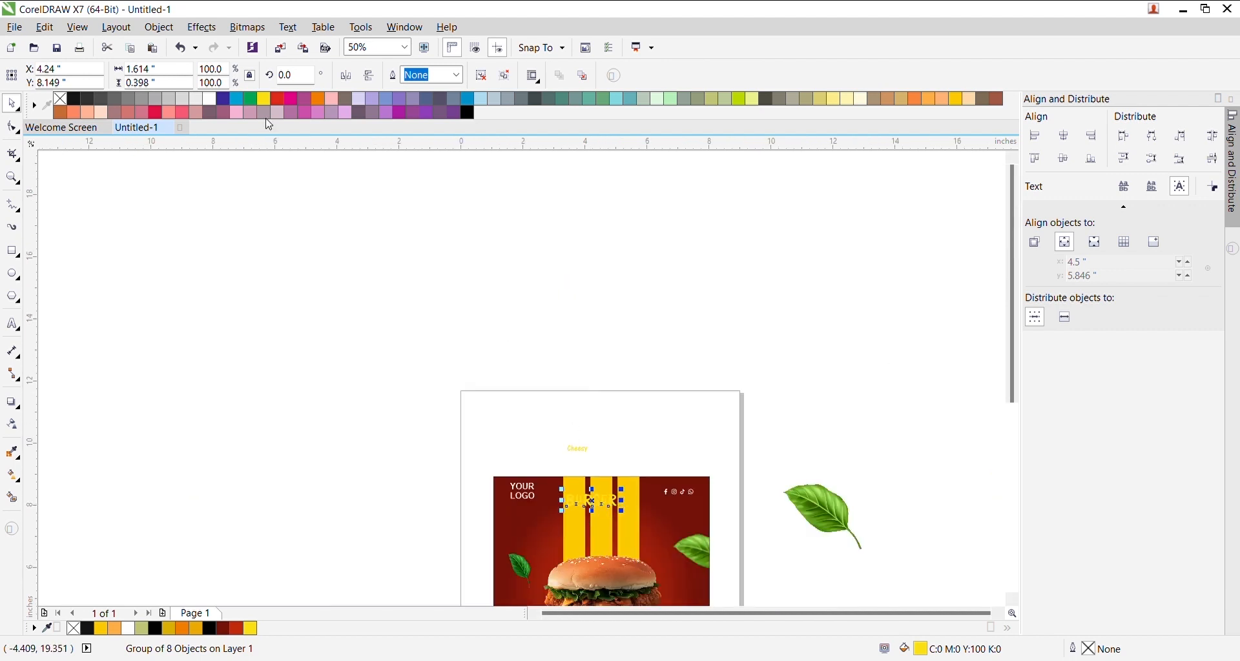
left_click(210, 99)
scroll(632, 536, "up", 1)
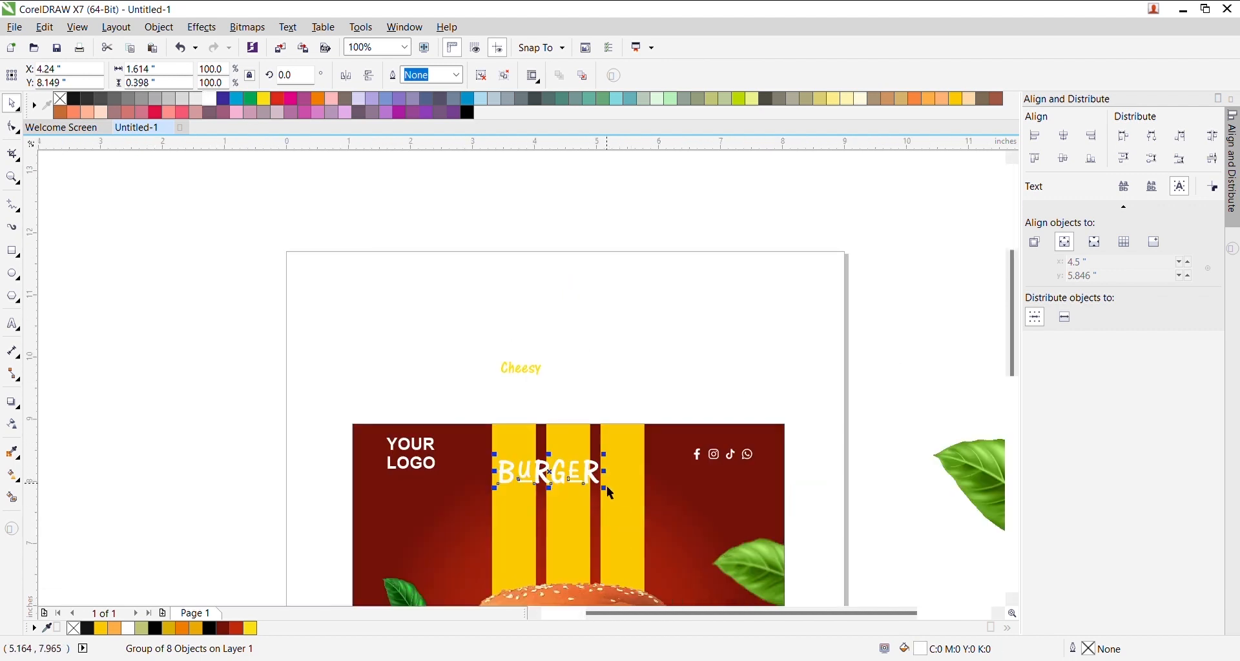
scroll(604, 485, "up", 2)
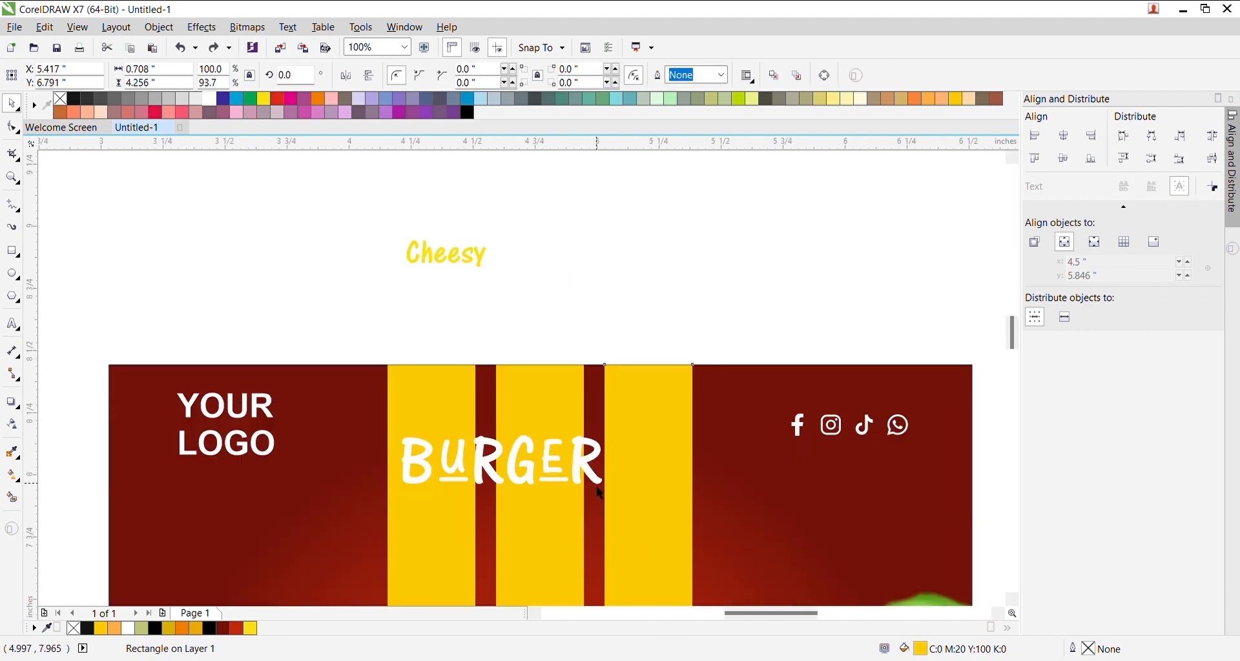
- Enlarge BURGER, lower it on the banner and centre it horizontally on the background
left_click_drag(614, 492, 762, 524)
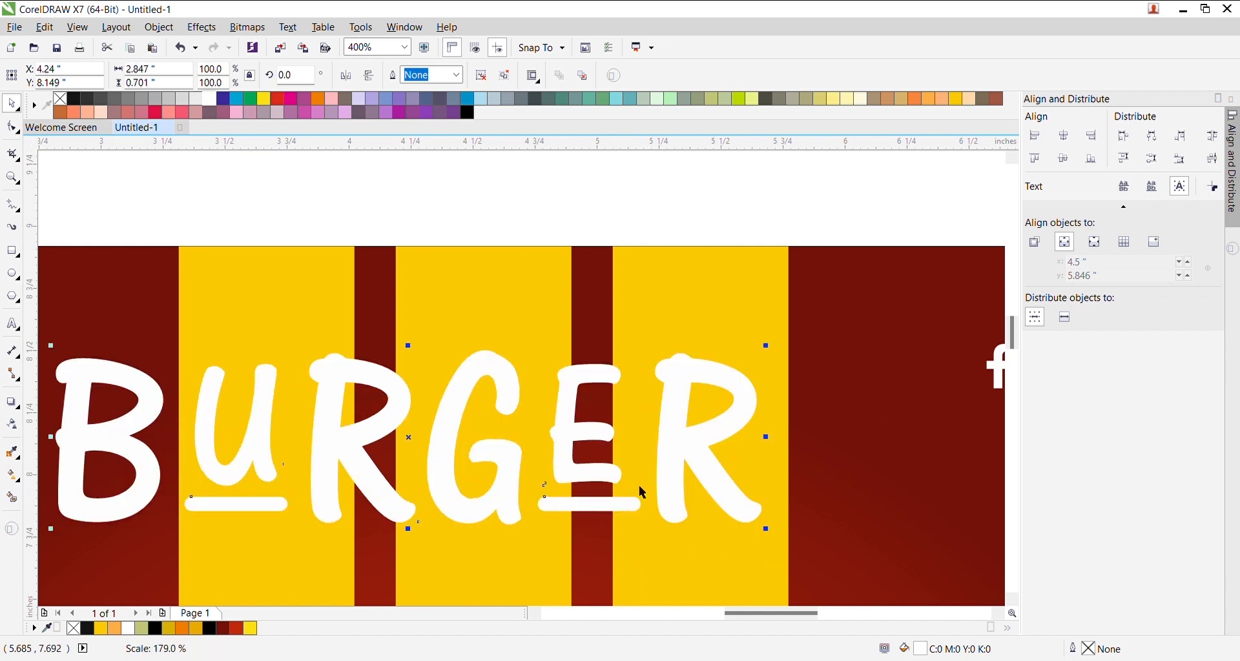
scroll(550, 454, "down", 1)
scroll(549, 454, "down", 2)
scroll(555, 455, "up", 2)
left_click_drag(554, 454, 587, 548)
left_click(714, 496, "shift")
key("c")
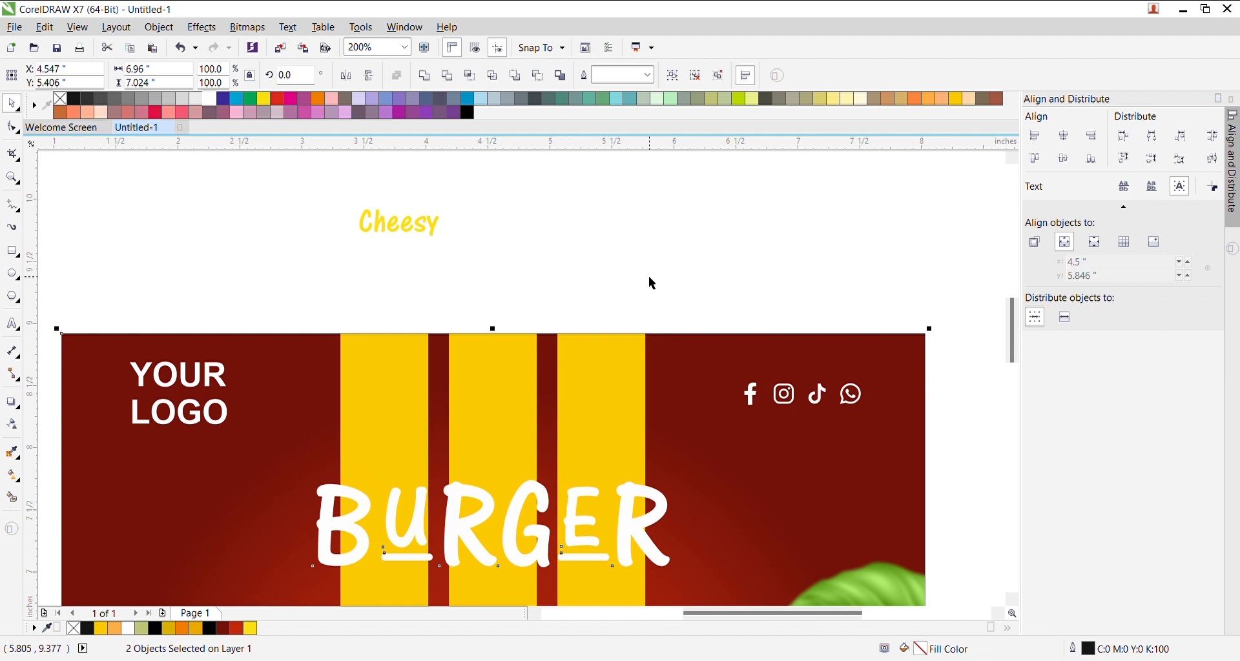
- Enlarge the BURGER group further and fine-tune its position on the banner
left_click(653, 306)
scroll(587, 473, "down", 2)
scroll(585, 494, "up", 2)
left_click(580, 480)
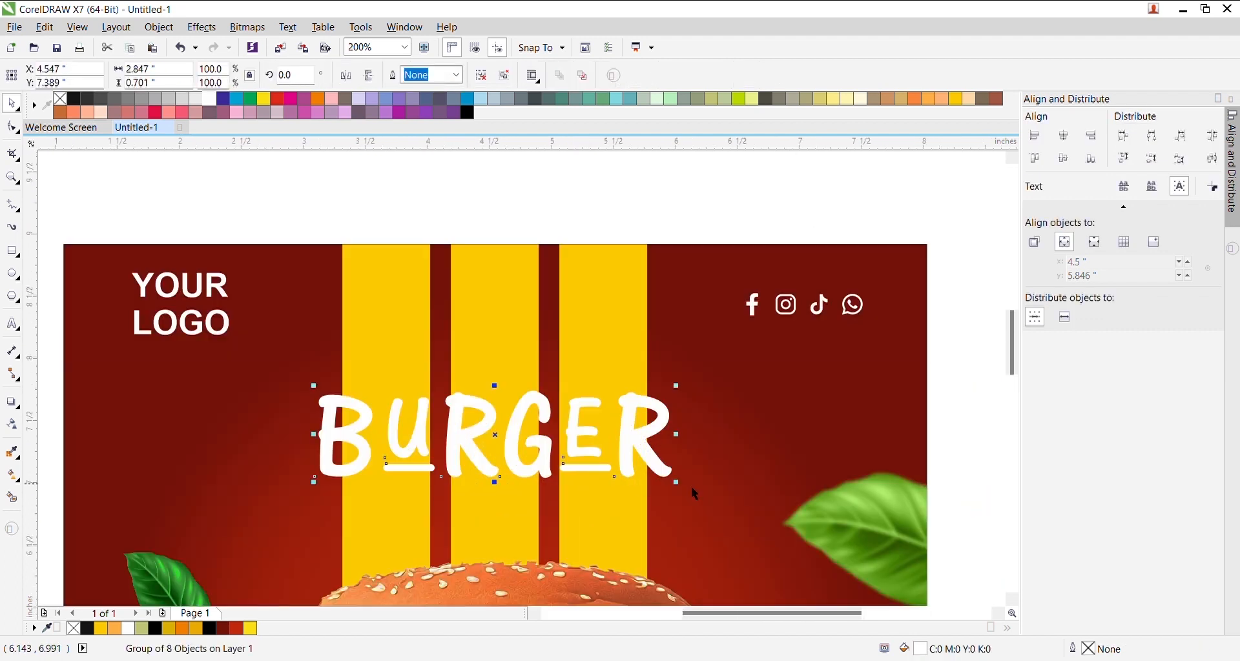
left_click_drag(684, 494, 724, 514)
left_click_drag(688, 462, 686, 461)
scroll(506, 310, "down", 2)
- Change the Cheesy text's font to Allura
left_click(460, 229)
left_click(459, 224)
left_click(412, 76)
type("allura")
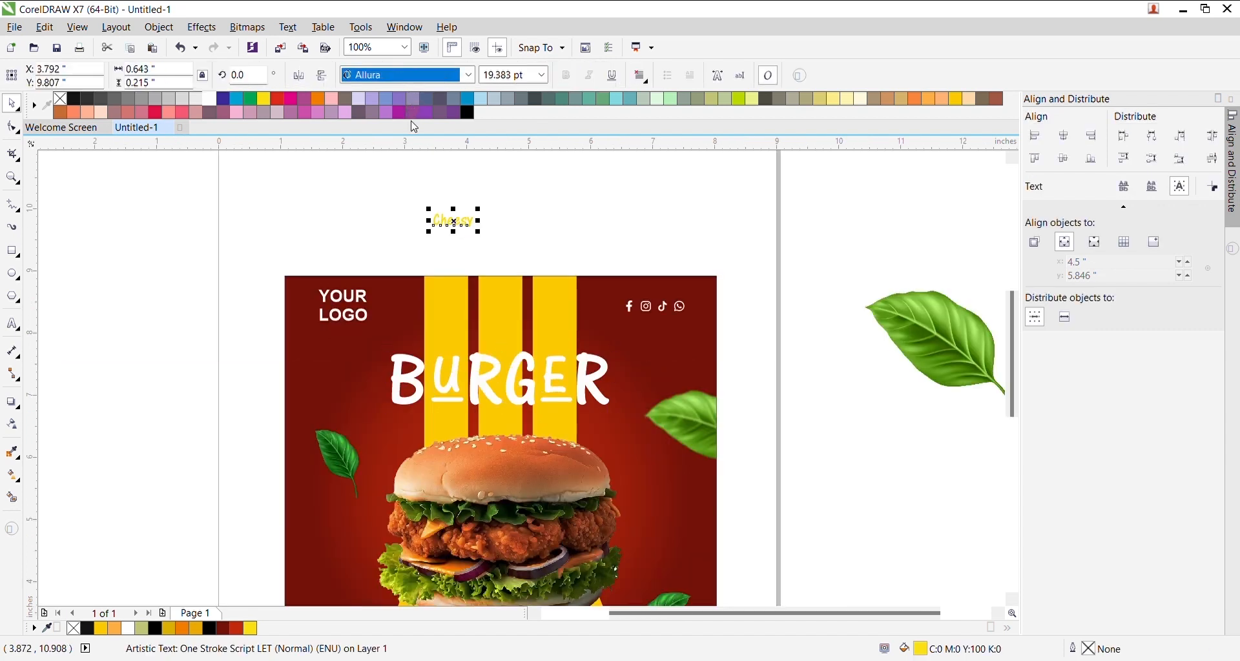
key("Return")
- Move Cheesy down onto the BURGER title
scroll(476, 229, "up", 2)
left_click_drag(470, 223, 619, 436)
left_click(675, 349, "shift")
left_click(647, 271)
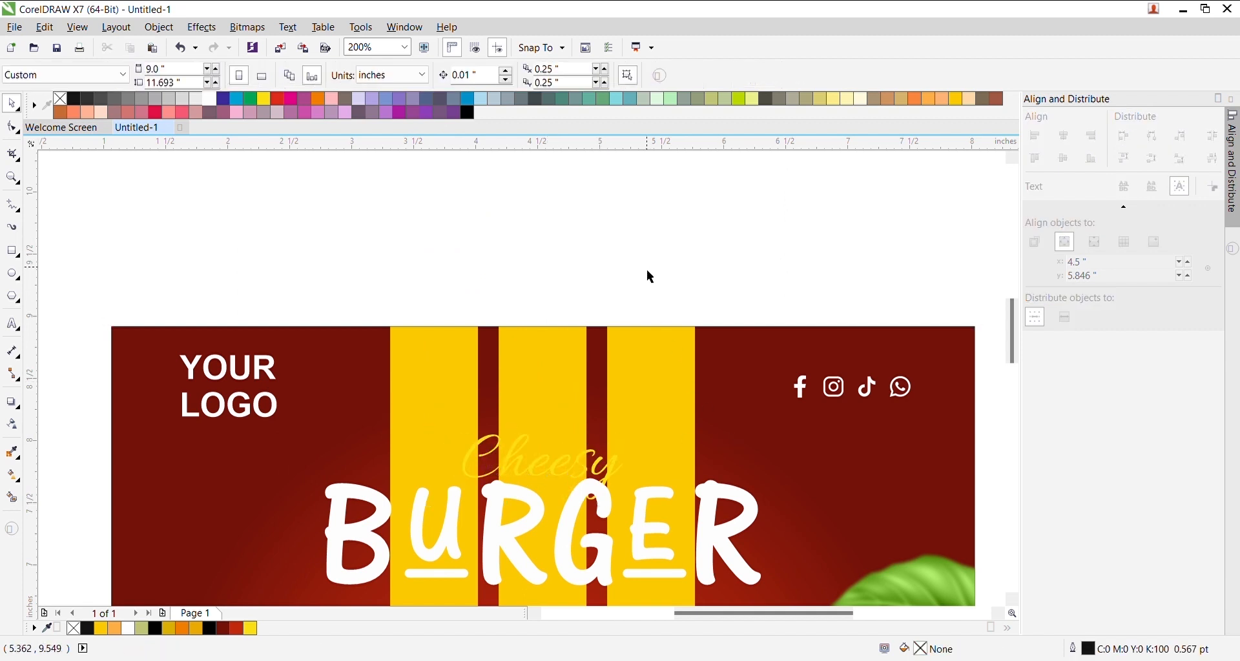
- Fill Cheesy red and give it a matching red outline
left_click(620, 469)
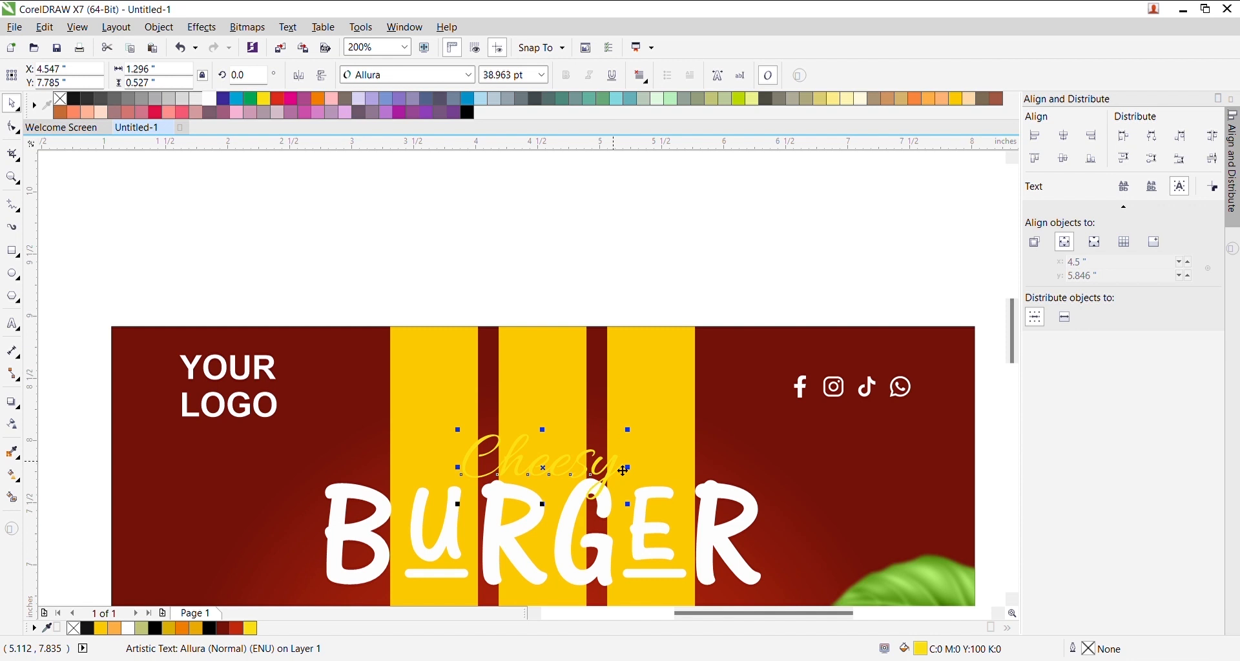
left_click(280, 98)
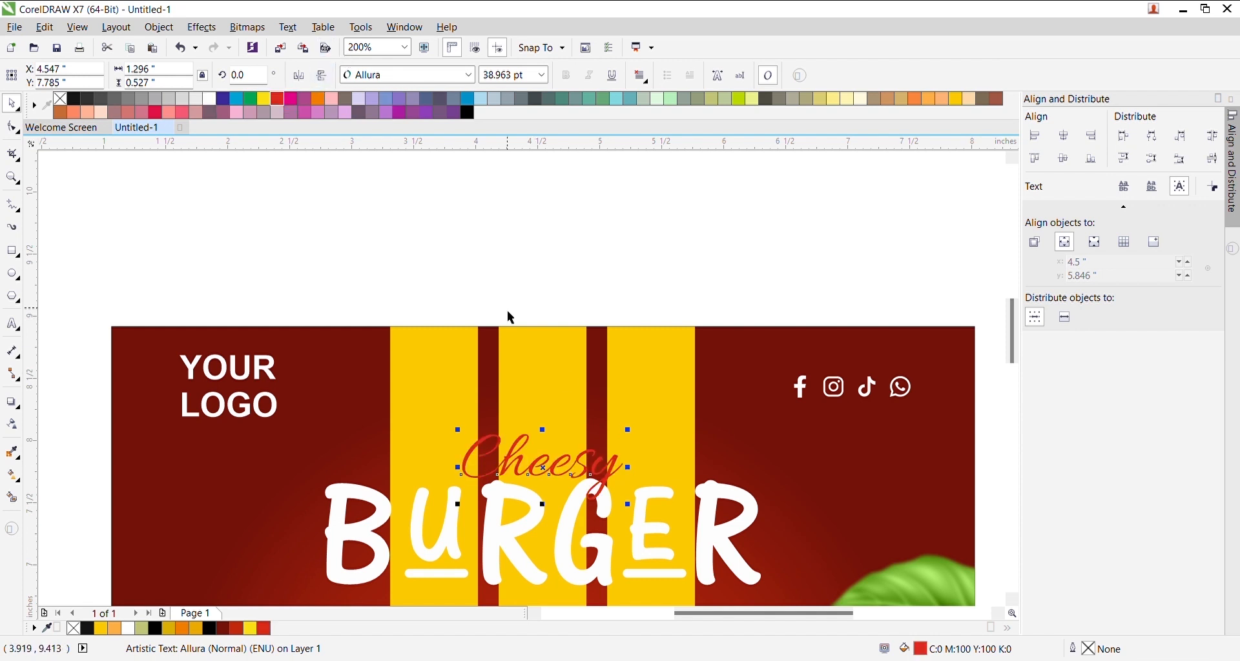
scroll(592, 483, "up", 1)
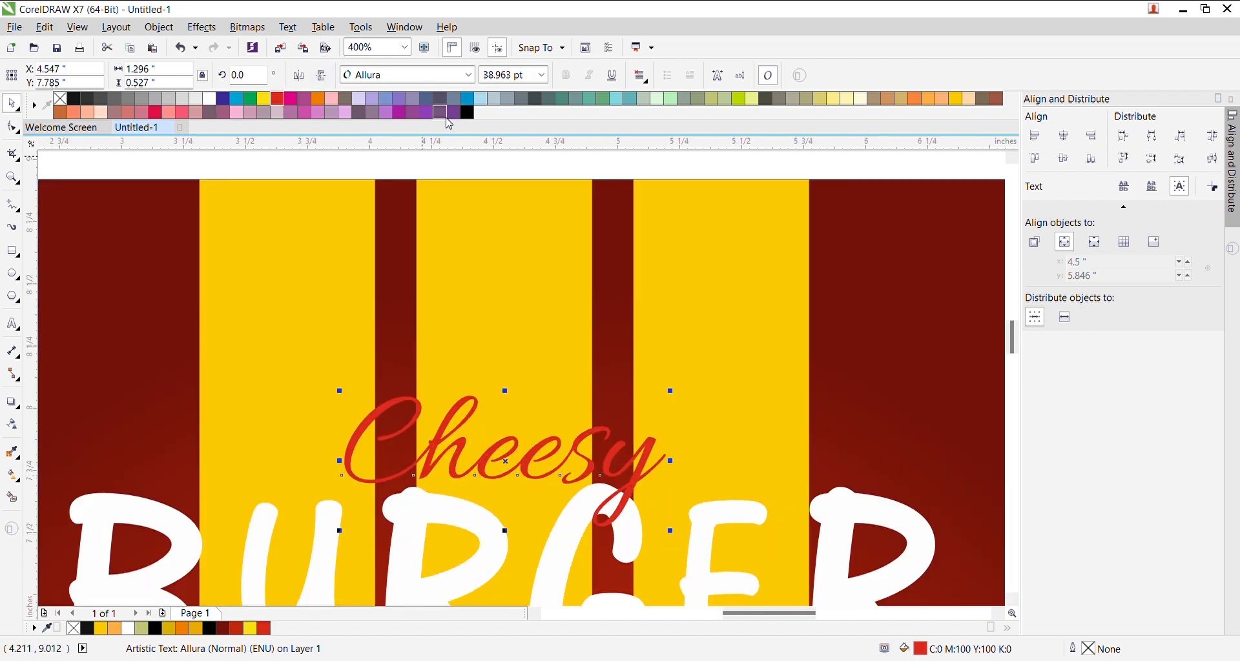
right_click(279, 99)
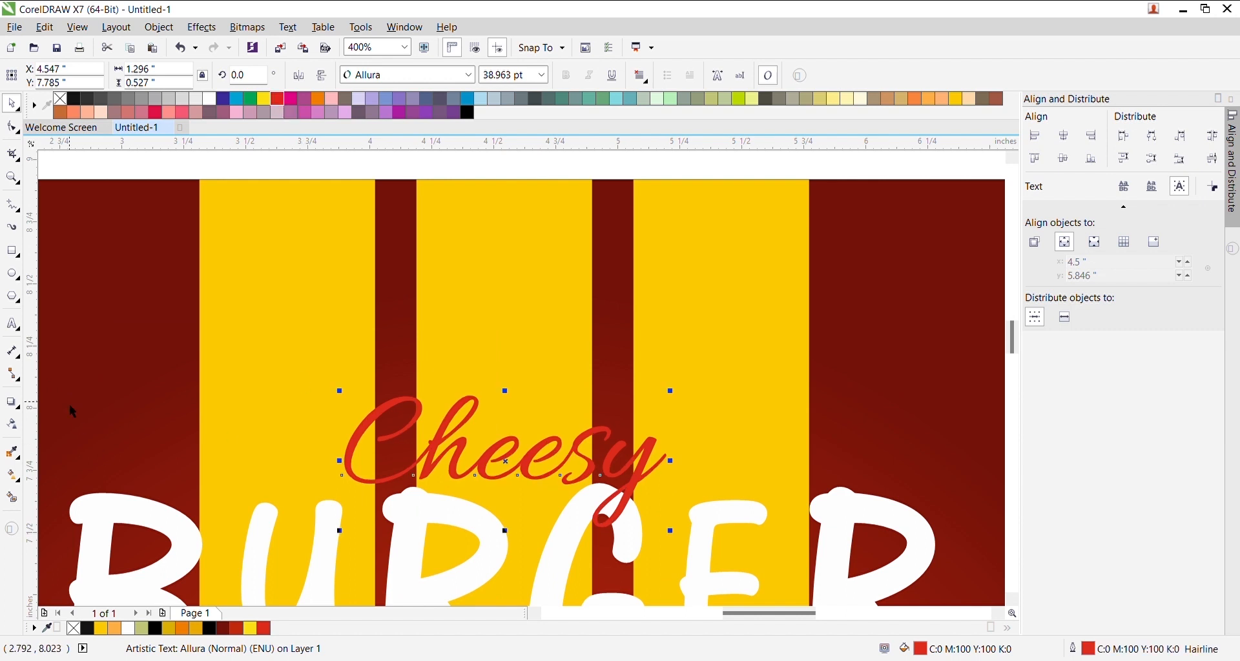
left_click(12, 408)
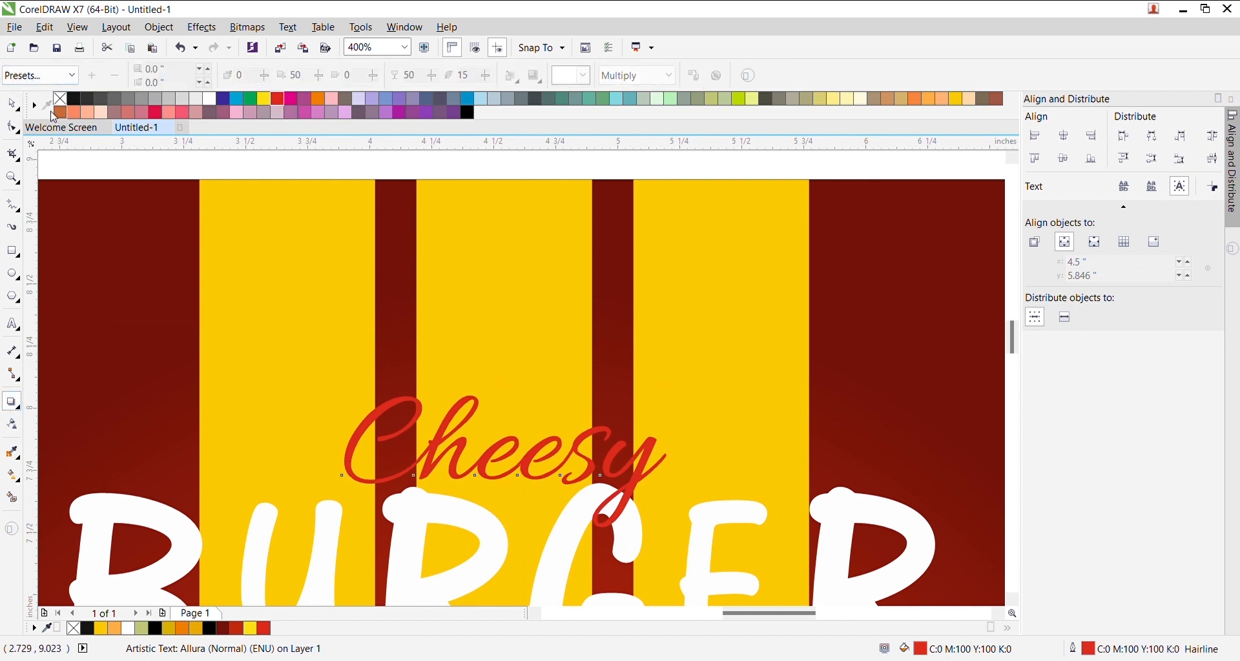
- Pull a drop shadow out from Cheesy with a feather of 5
left_click_drag(506, 461, 636, 580)
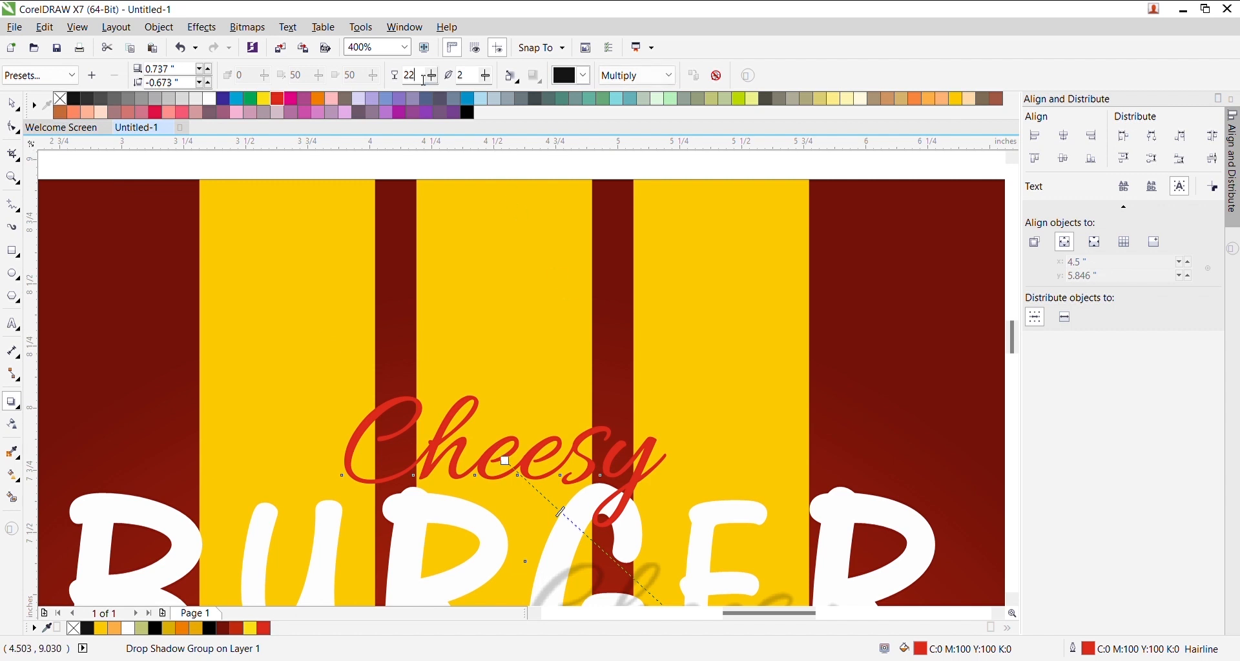
key("Tab")
type("5")
key("Return")
scroll(534, 360, "down", 1)
scroll(619, 469, "up", 1)
- Reposition the shadow close under Cheesy at a slight offset
left_click_drag(675, 586, 454, 412)
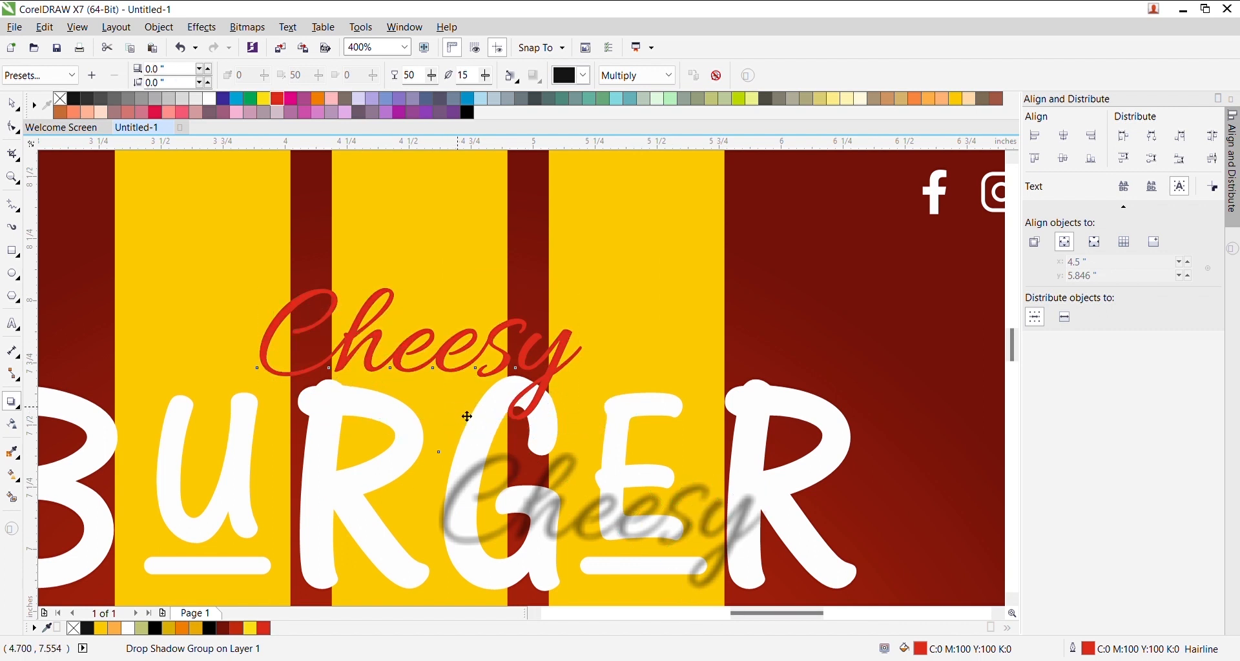
key("ctrl+z")
scroll(442, 369, "up", 1)
left_click_drag(724, 340, 582, 501)
left_click_drag(563, 495, 541, 480)
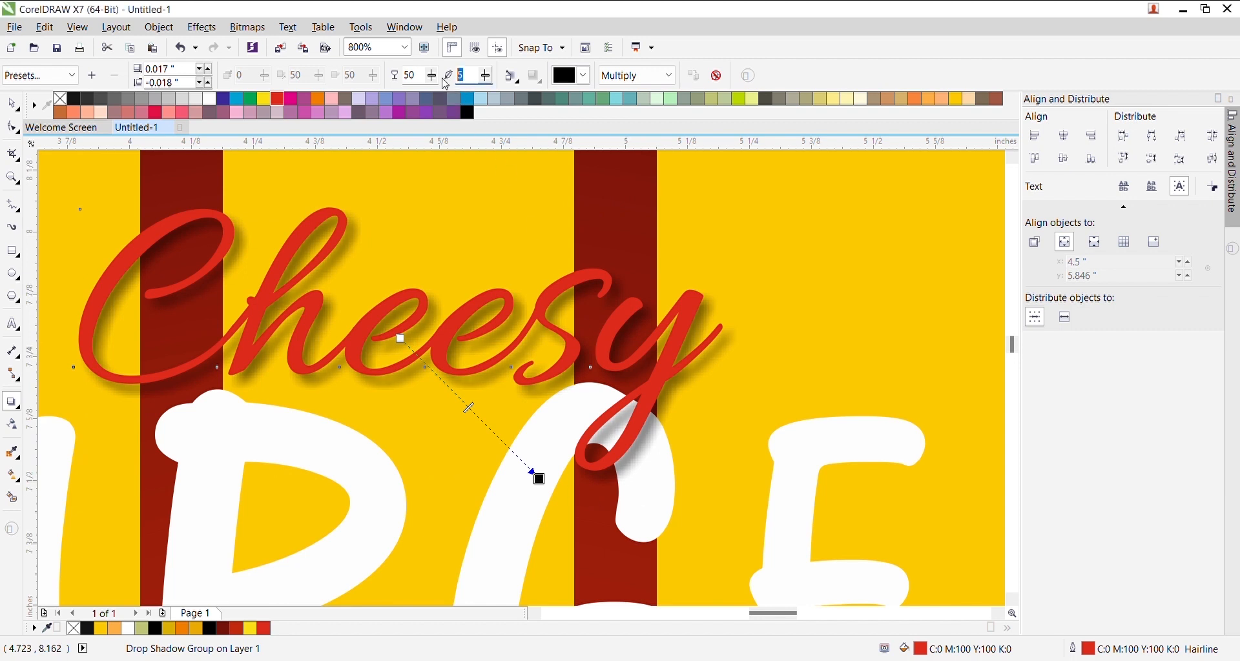
- Set the shadow feather to 3 for a sharper shadow
key("Return")
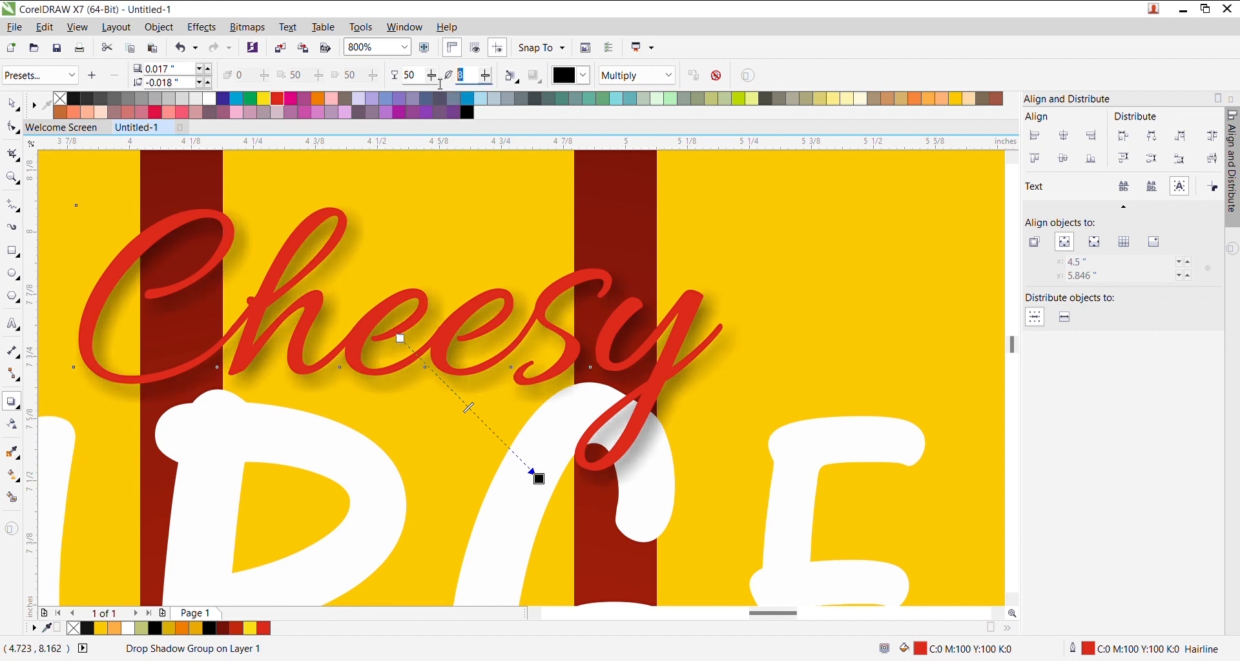
type("3")
key("Return")
scroll(746, 300, "down", 1)
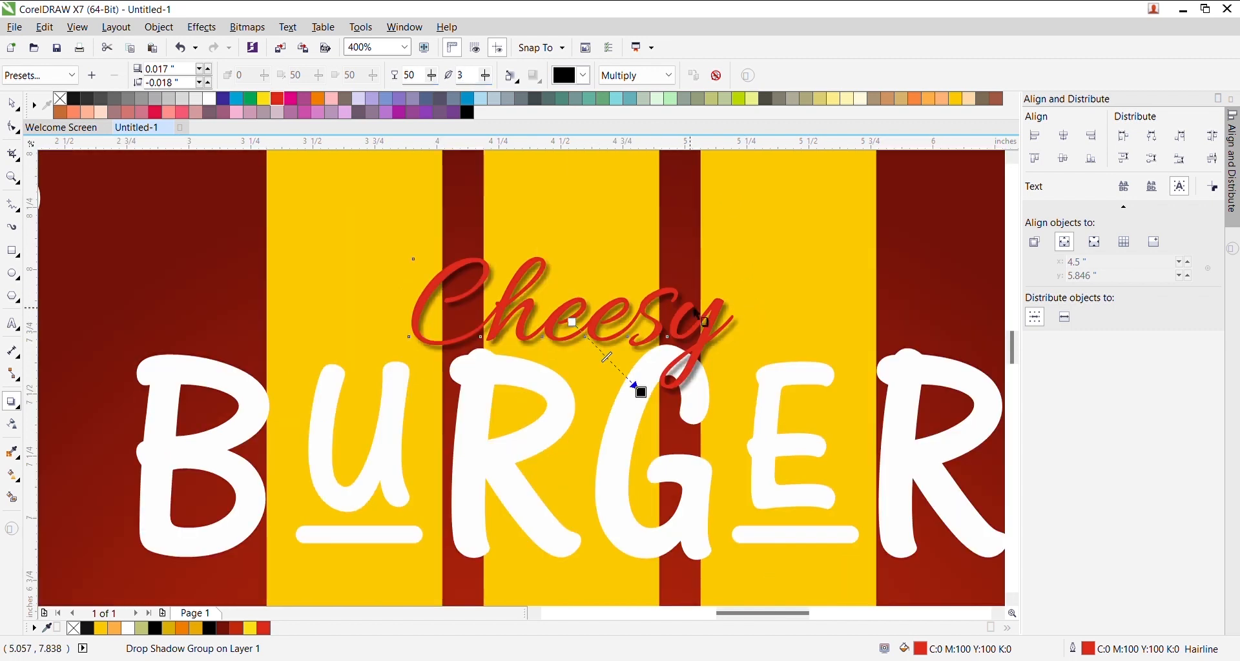
scroll(637, 387, "down", 1)
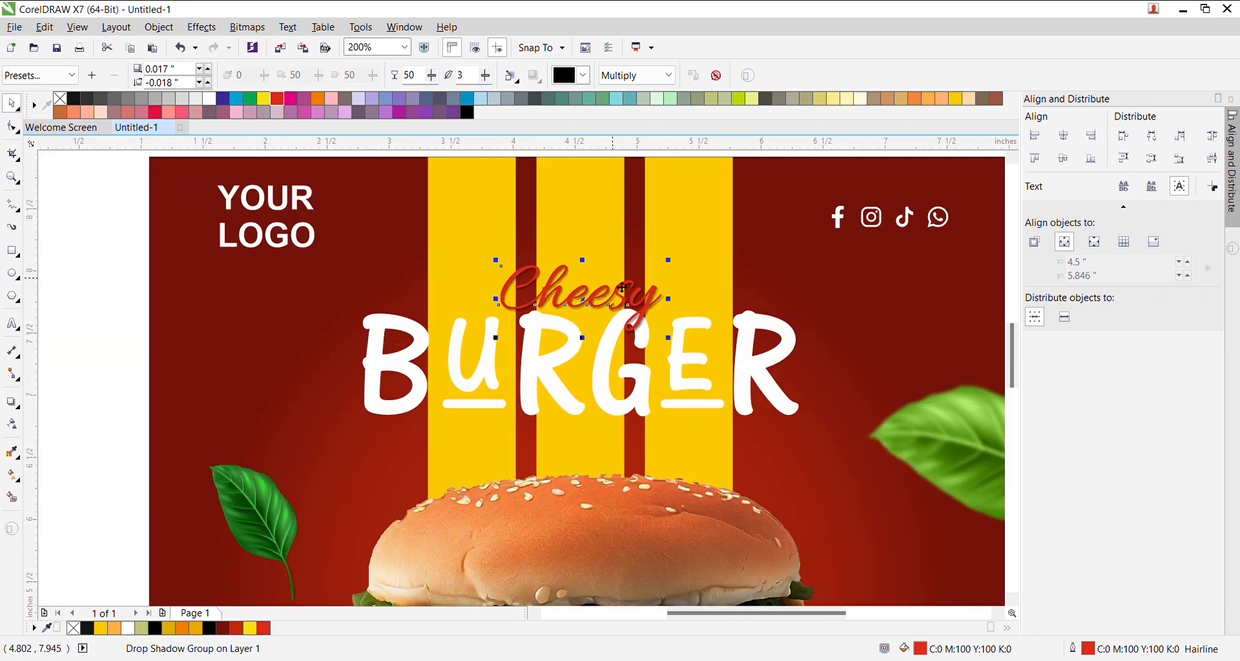
scroll(622, 288, "down", 1)
left_click(598, 187)
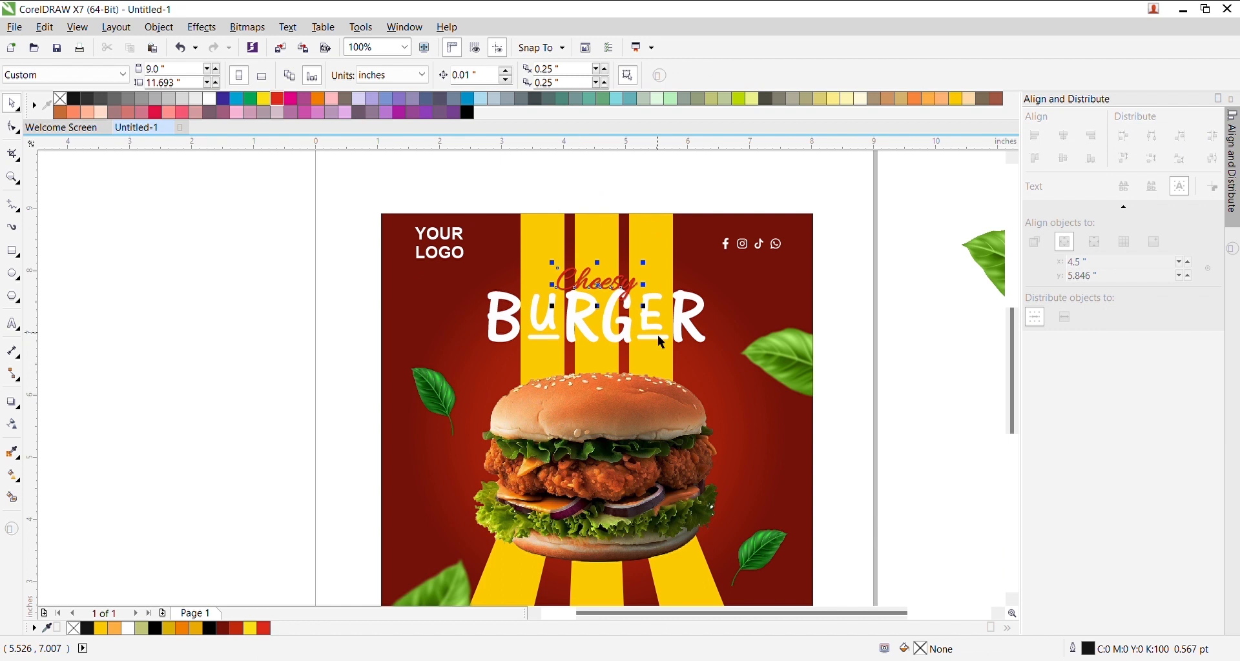
- Center Cheesy horizontally on the background panel
left_click(686, 282, "shift")
key("c")
left_click(672, 202)
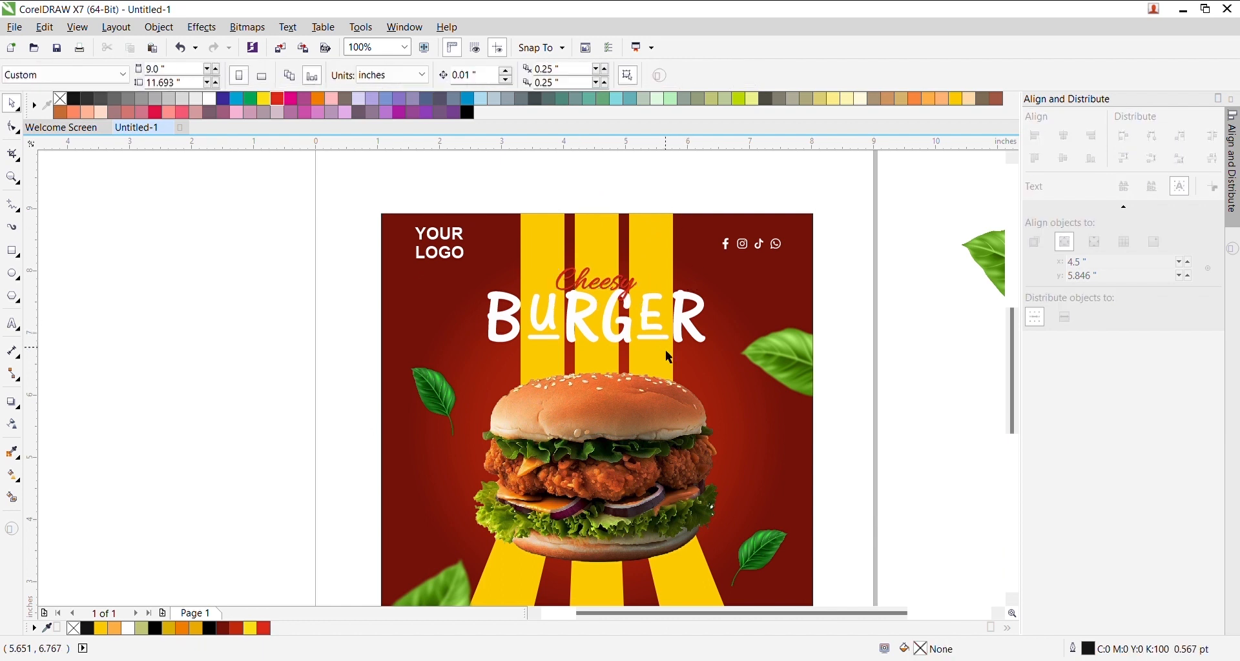
scroll(671, 352, "down", 2)
scroll(672, 429, "up", 2)
scroll(581, 366, "up", 1)
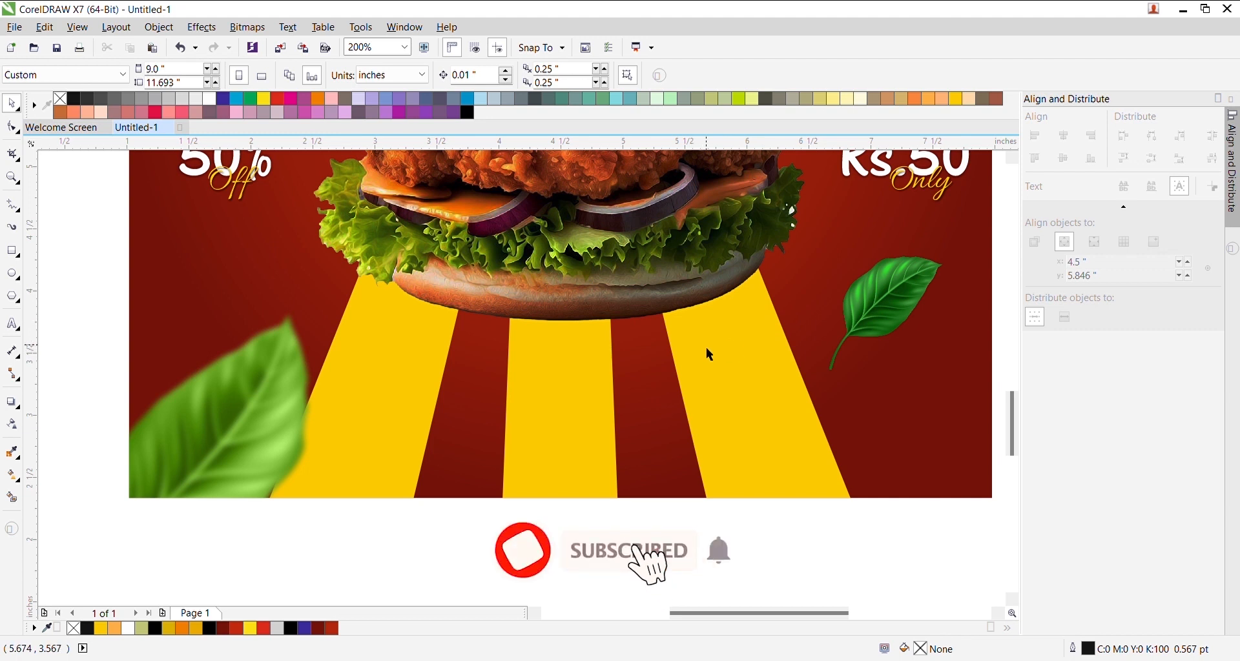
- Draw a flat ellipse beneath the burger and center it on the background
left_click(12, 273)
left_click_drag(438, 335, 778, 385)
key("space")
left_click(879, 427, "shift")
key("c")
left_click(743, 514)
- Fill the ellipse black with no outline, 50% uniform transparency, and widen it slightly
left_click(639, 380)
left_click(469, 112)
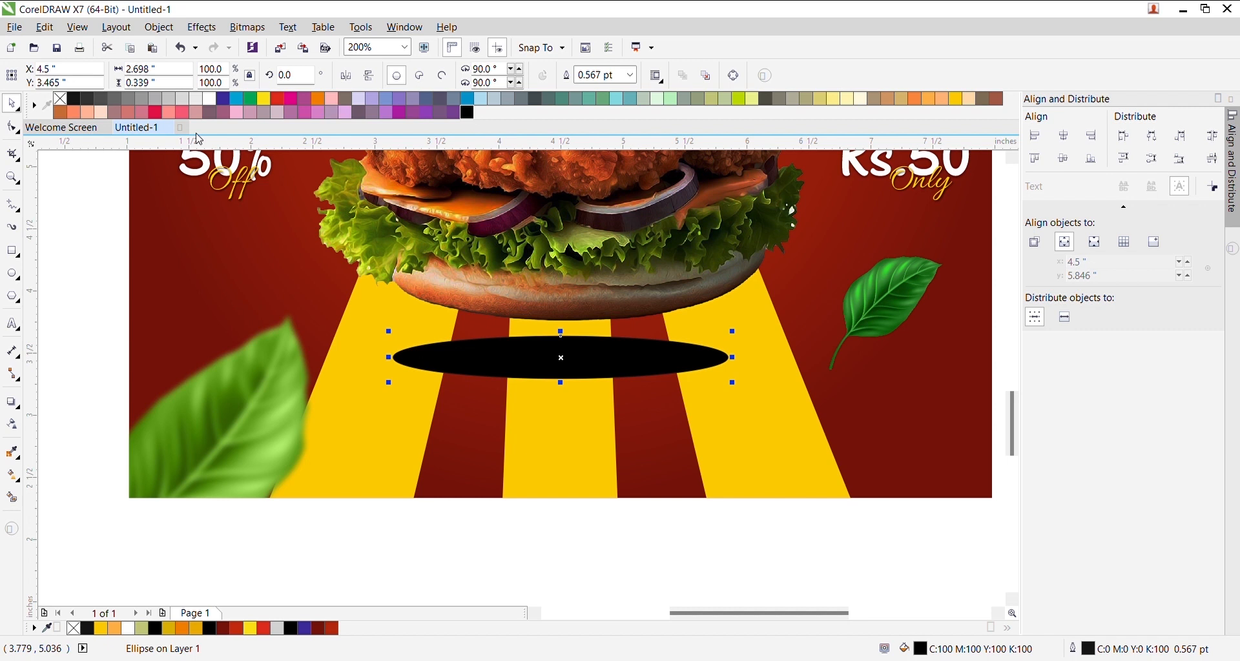
right_click(66, 97)
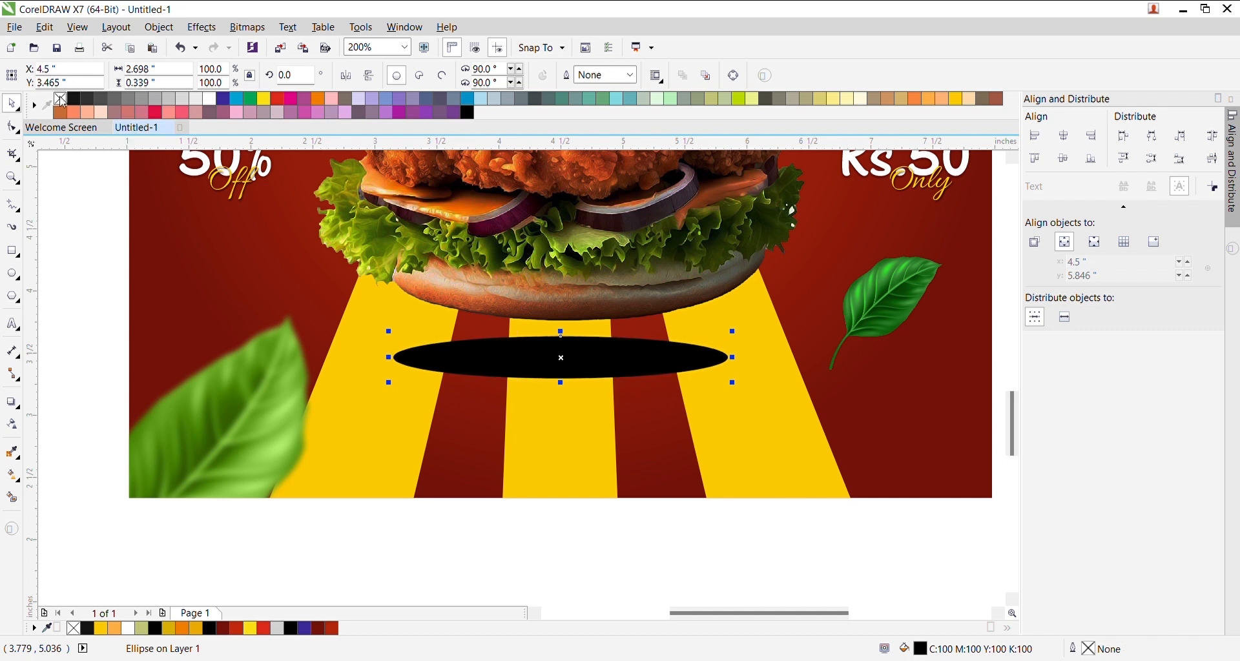
left_click(13, 425)
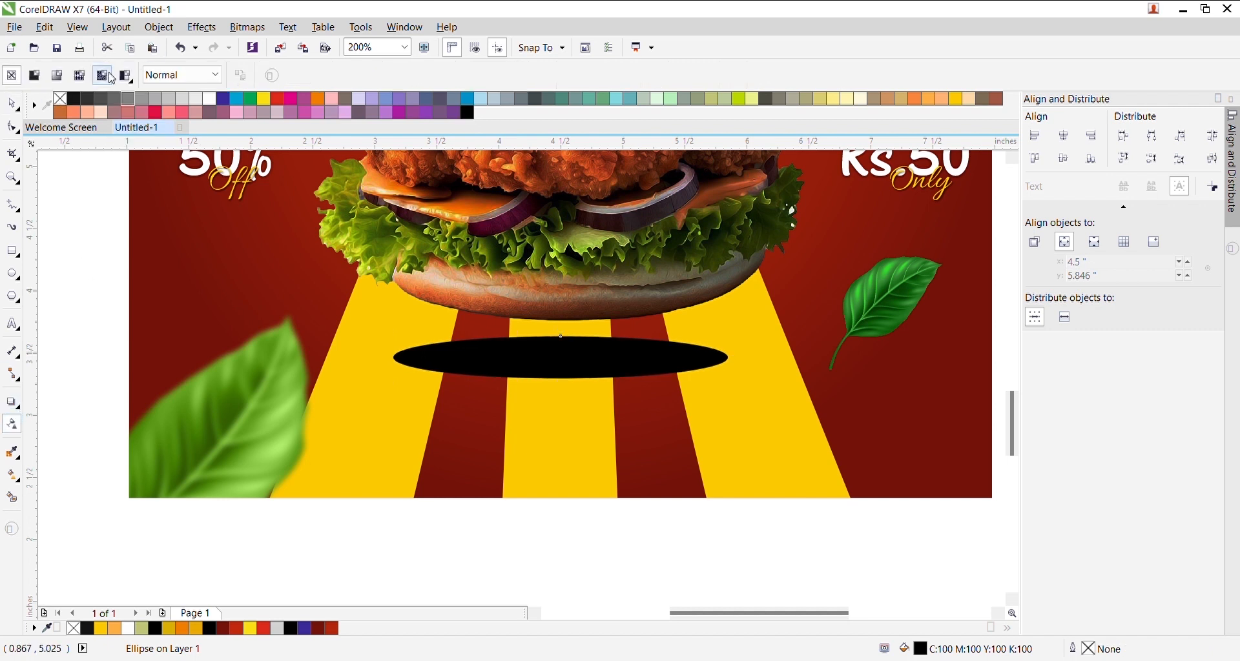
left_click(58, 76)
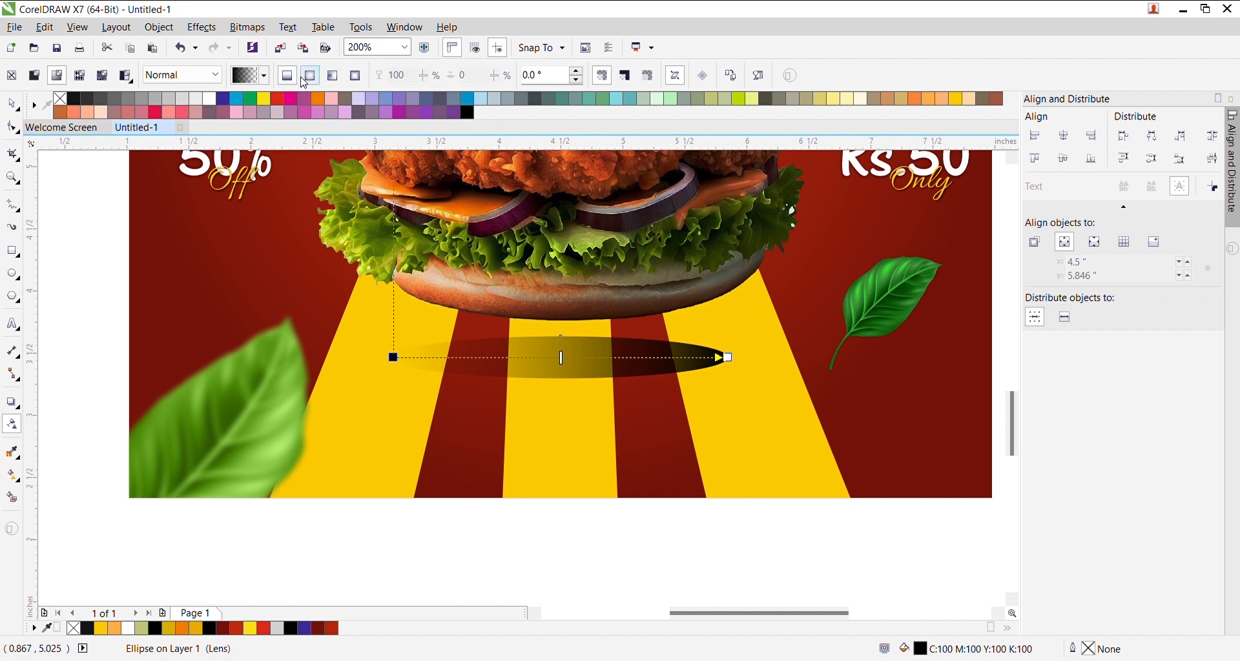
left_click(34, 76)
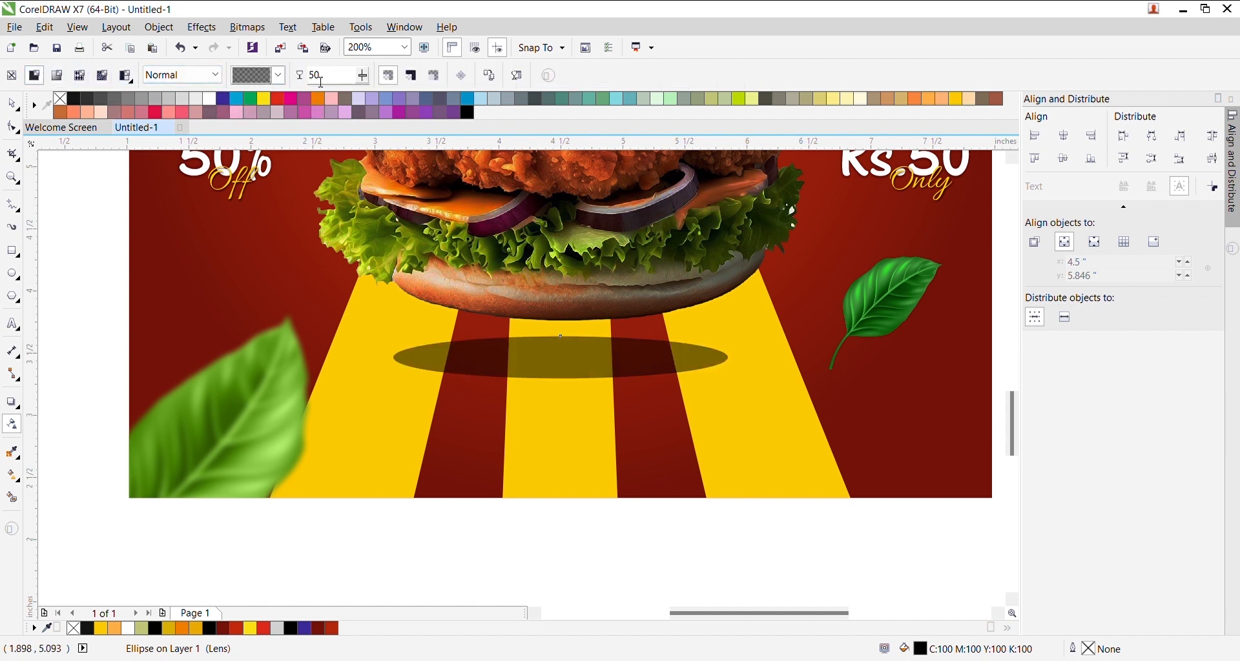
left_click(14, 106)
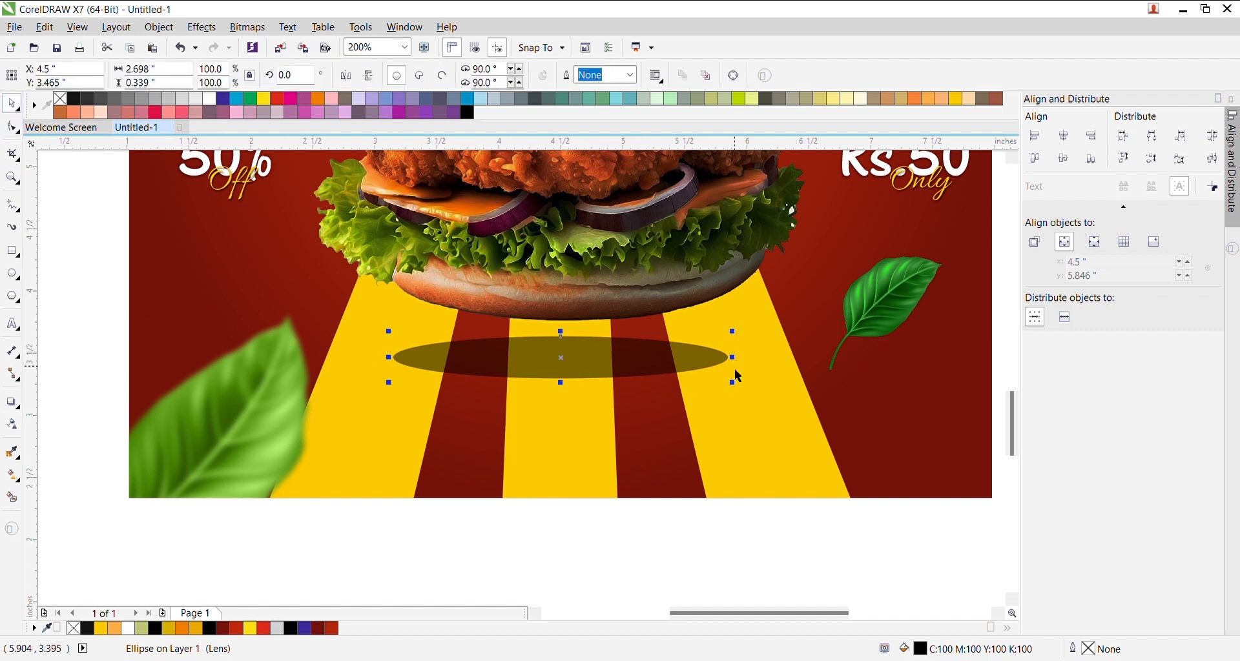
left_click_drag(733, 384, 749, 386)
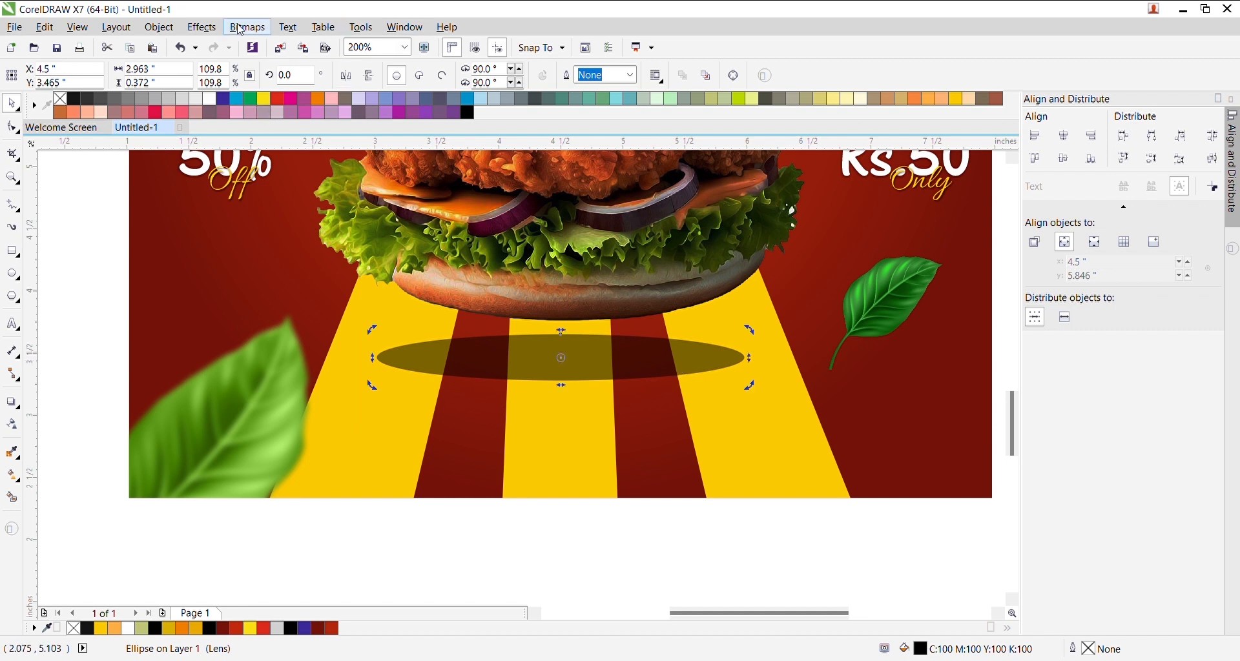
- Convert the ellipse to a bitmap, apply Gaussian Blur, and enlarge it slightly
left_click(576, 424)
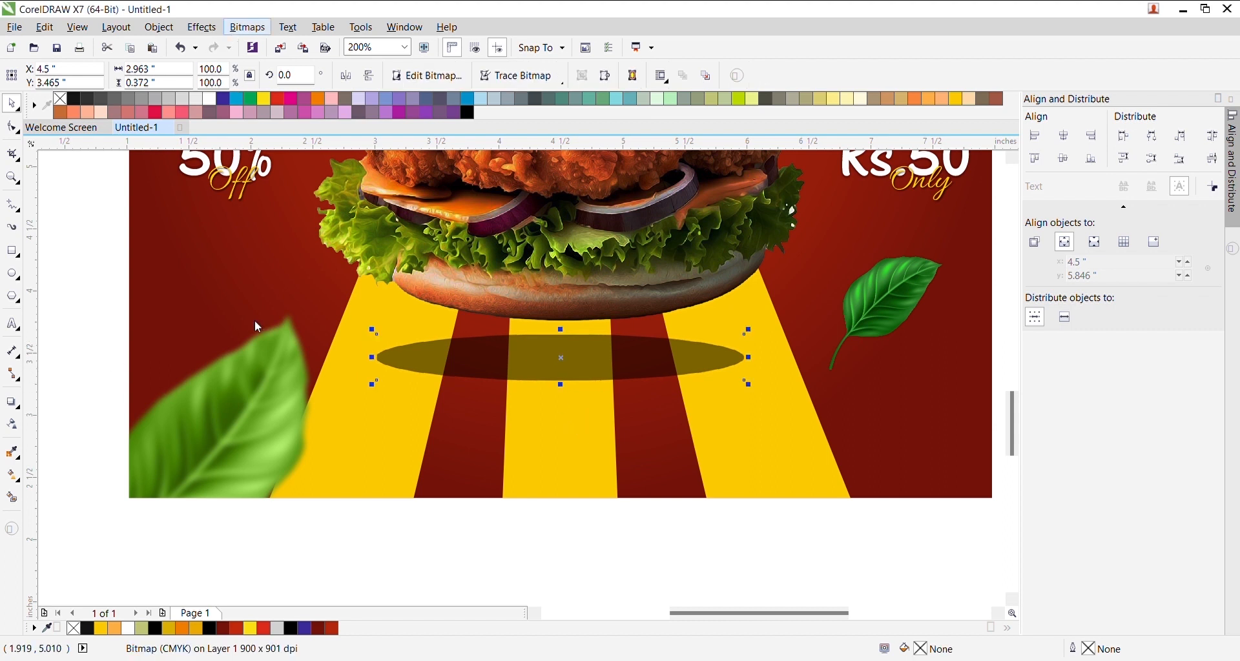
left_click(406, 371)
left_click(538, 382)
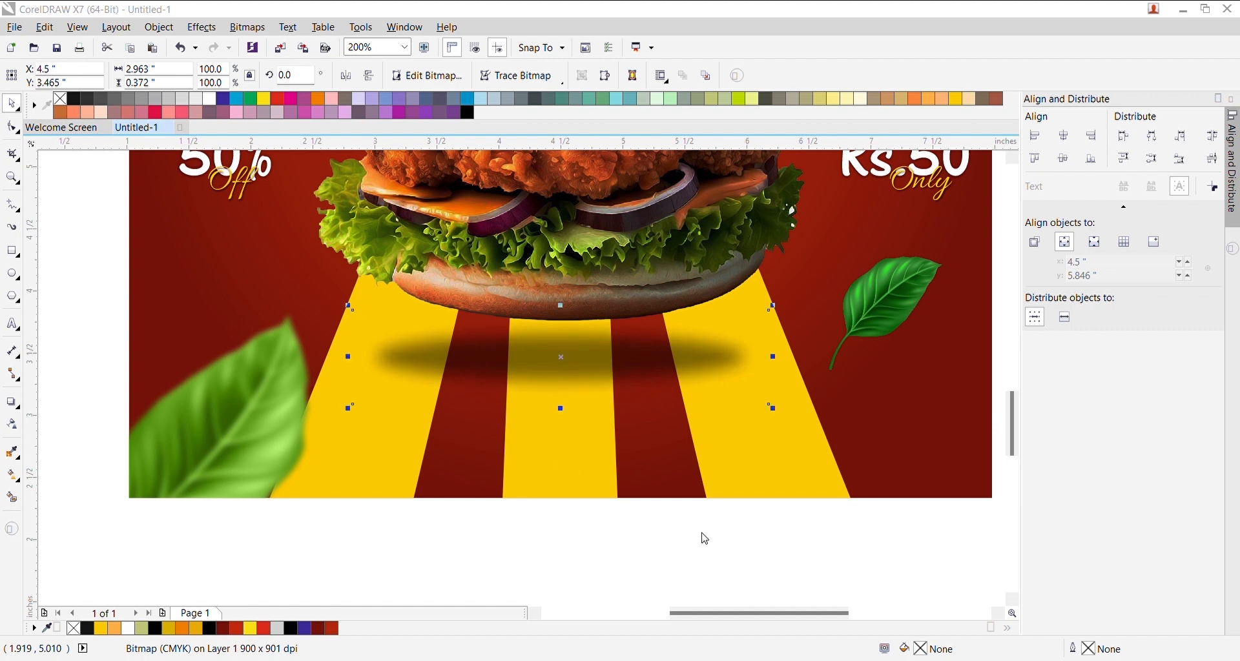
left_click_drag(774, 410, 782, 413)
- Type 'CALL US FOR DELIVERY' below the poster
left_click(846, 428, "shift")
left_click(629, 536)
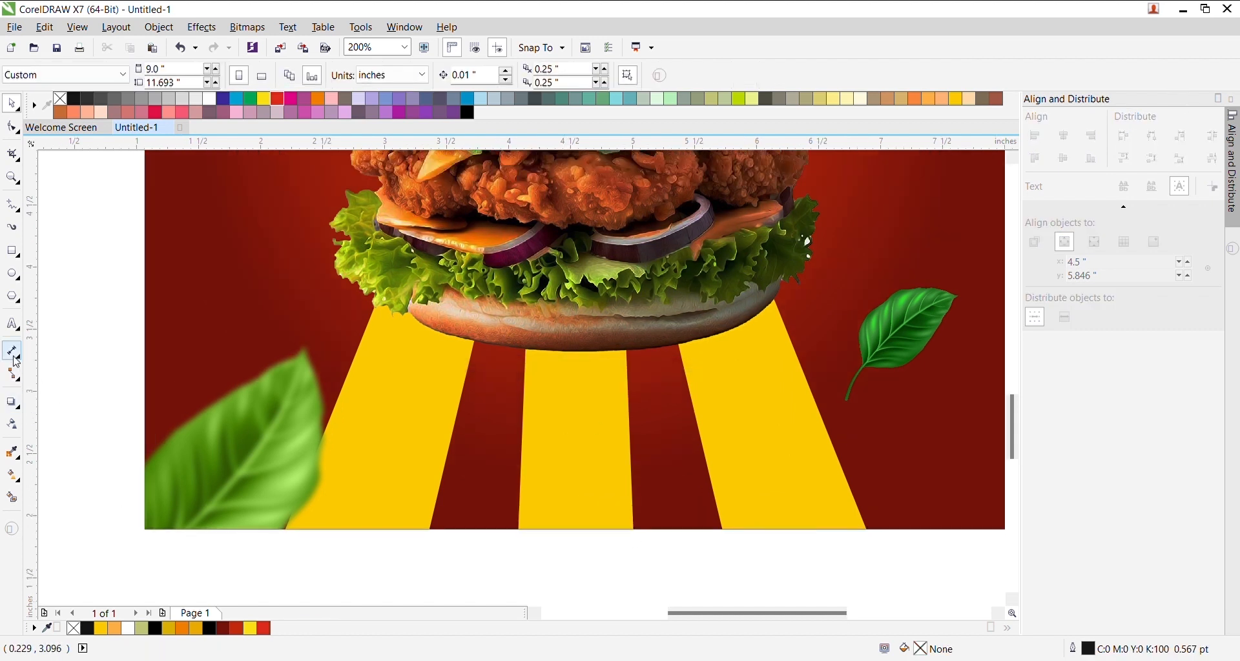
left_click(11, 323)
left_click(513, 547)
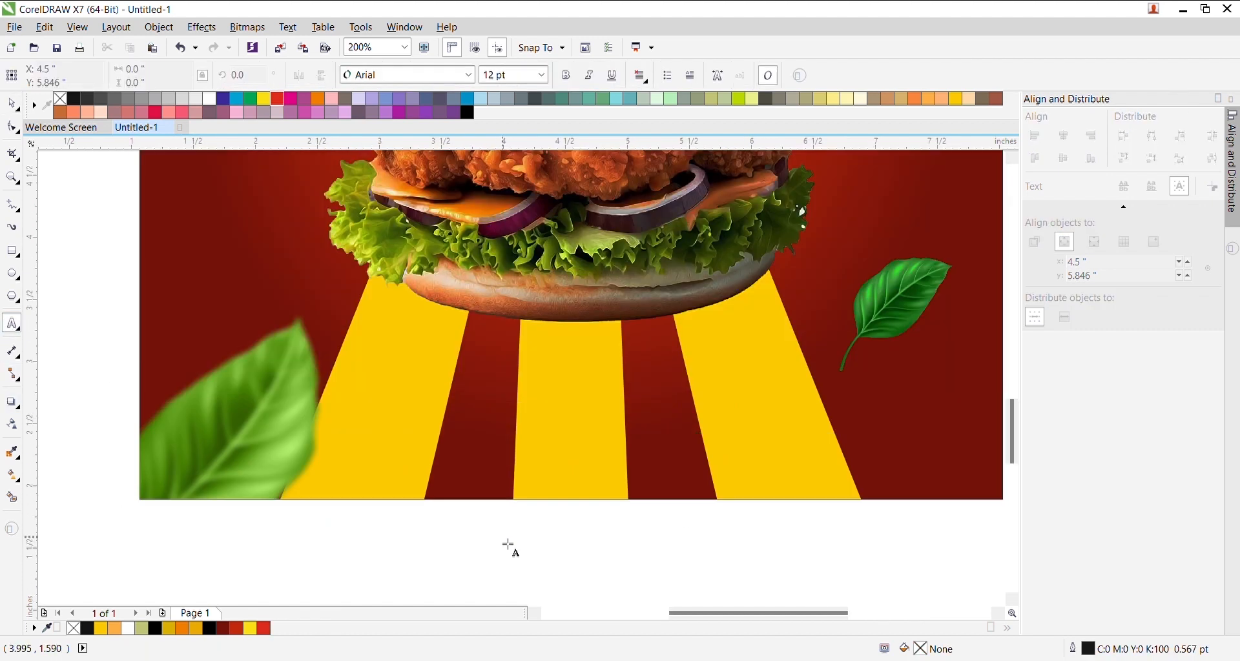
type("CALL")
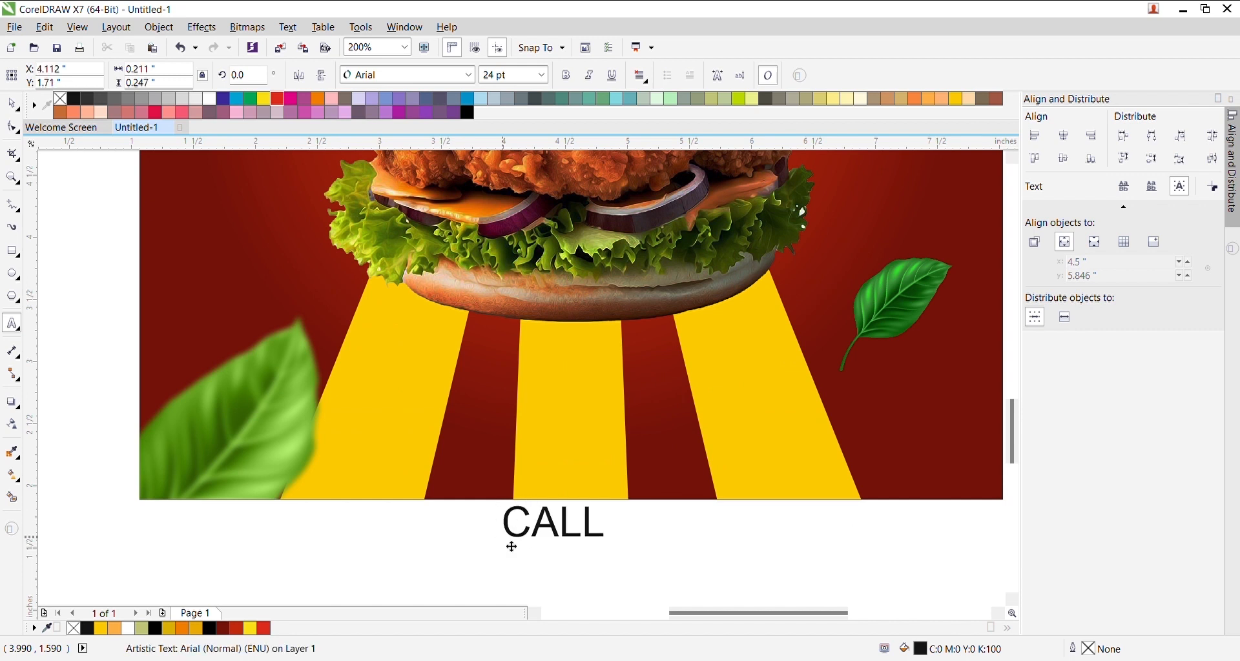
type(" US FOT")
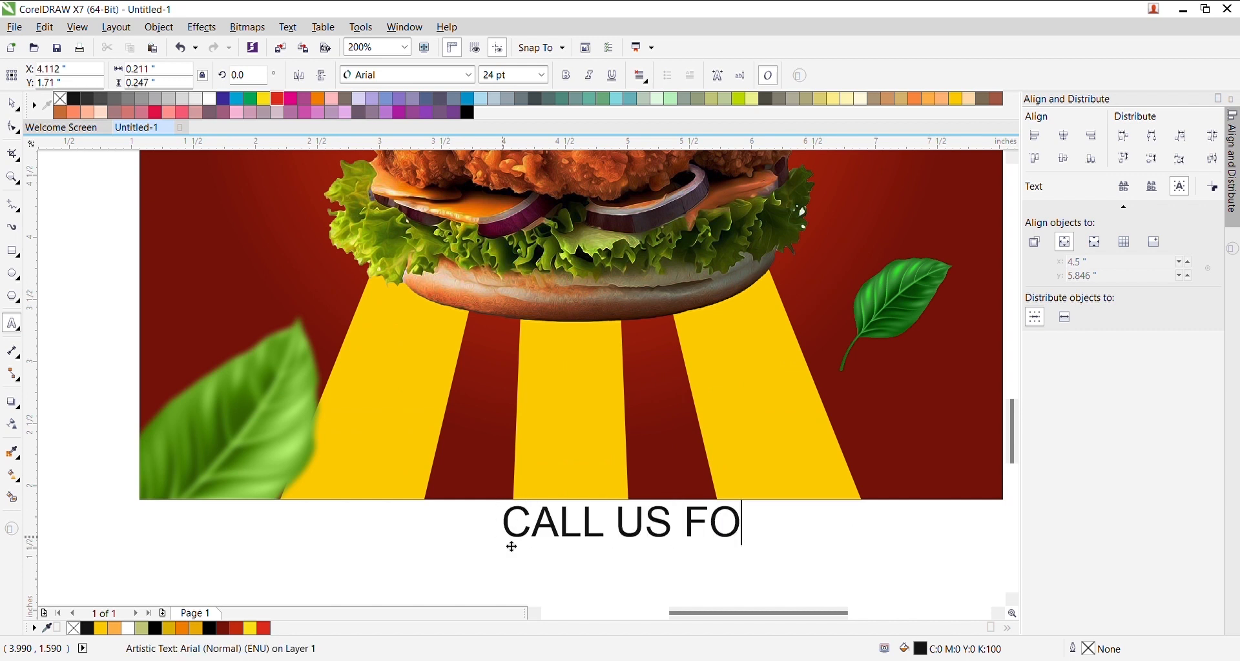
key("BackSpace")
key("BackSpace")
type("R DEL")
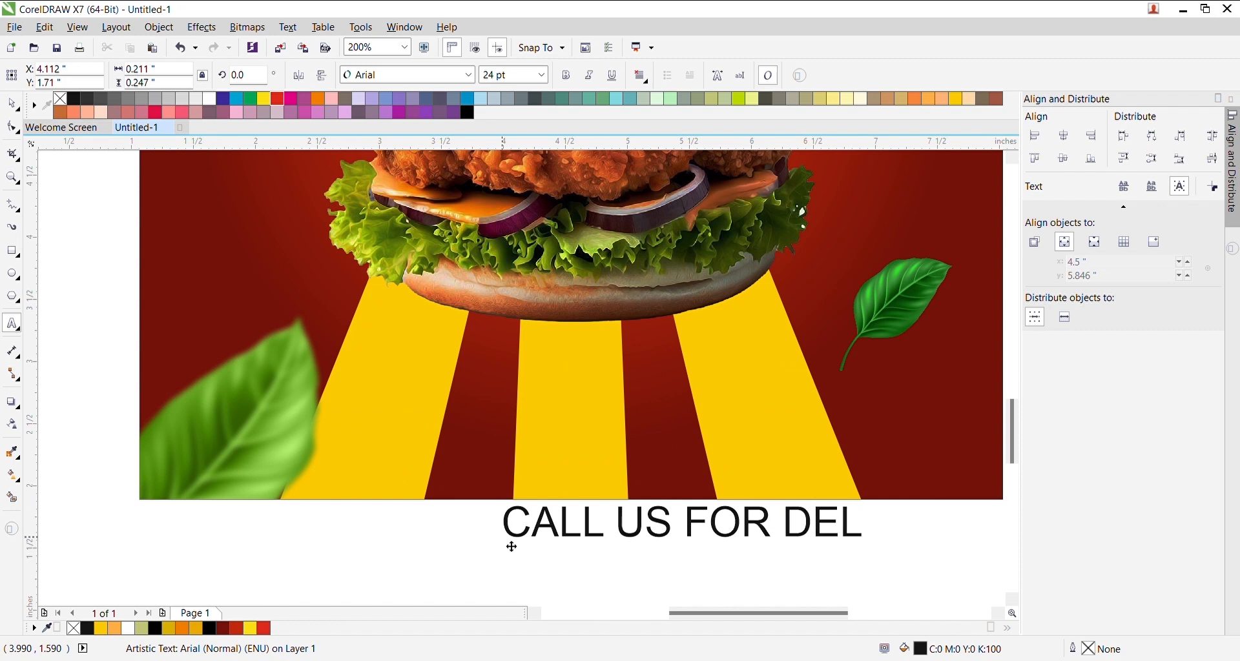
type("IVERY")
key("ctrl+space")
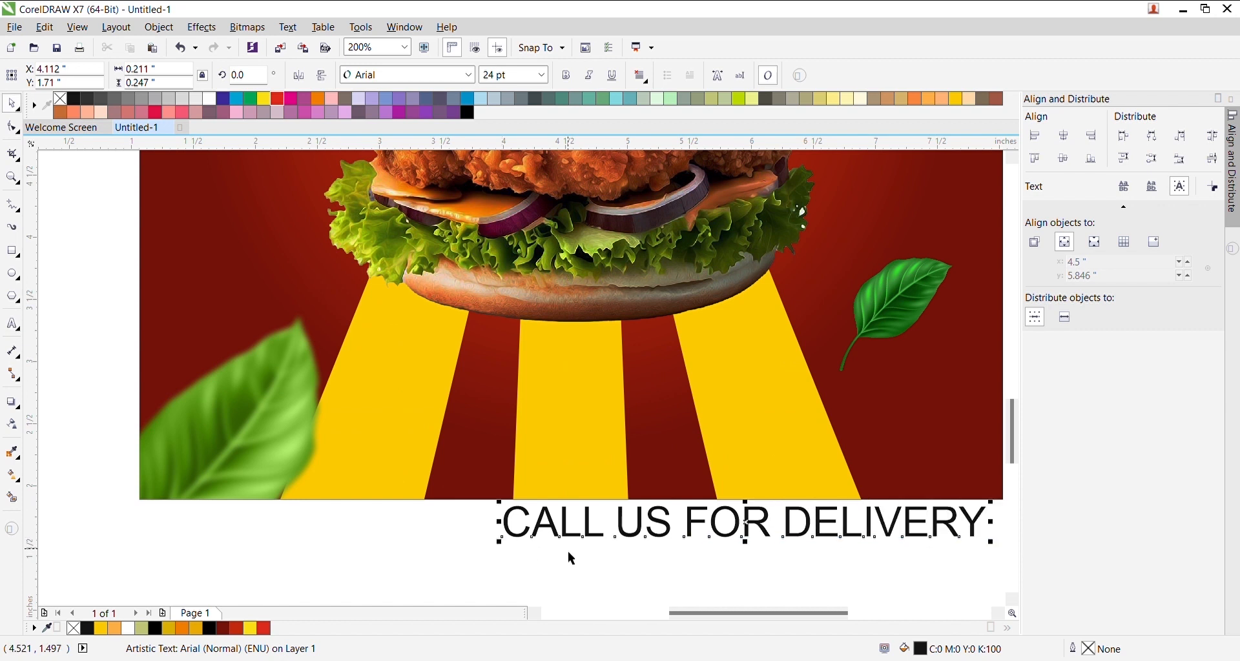
- Move the delivery text into place and make it bold
left_click_drag(759, 544, 512, 564)
double_click(515, 564)
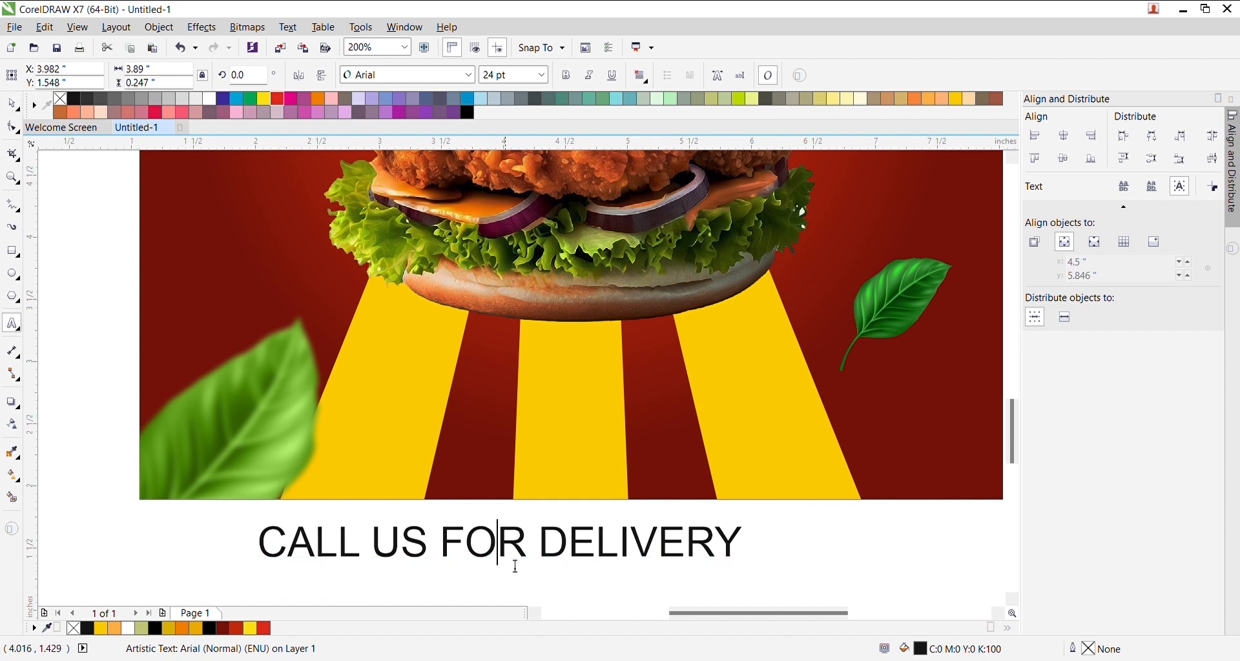
key("ctrl+space")
left_click(567, 75)
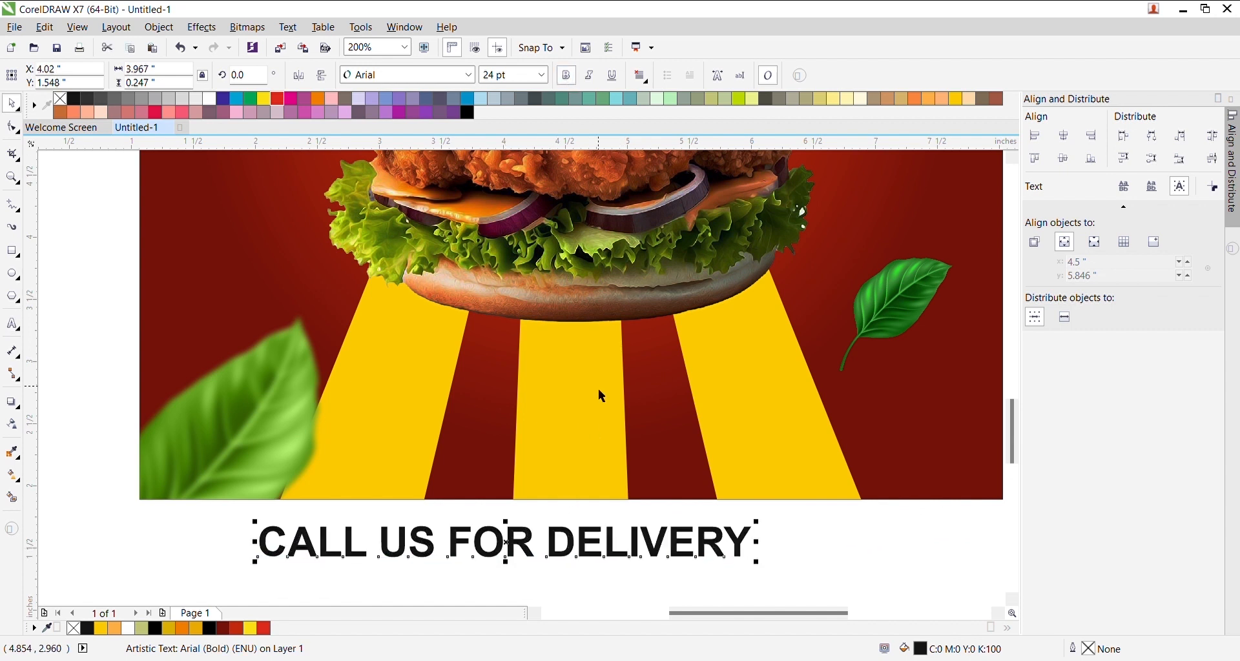
scroll(561, 432, "down", 1)
scroll(547, 516, "up", 1)
- Duplicate the line below and replace the copy's text with the phone number
left_click_drag(558, 472, 560, 541)
right_click(559, 541)
left_click(550, 541)
double_click(540, 539)
triple_click(550, 540)
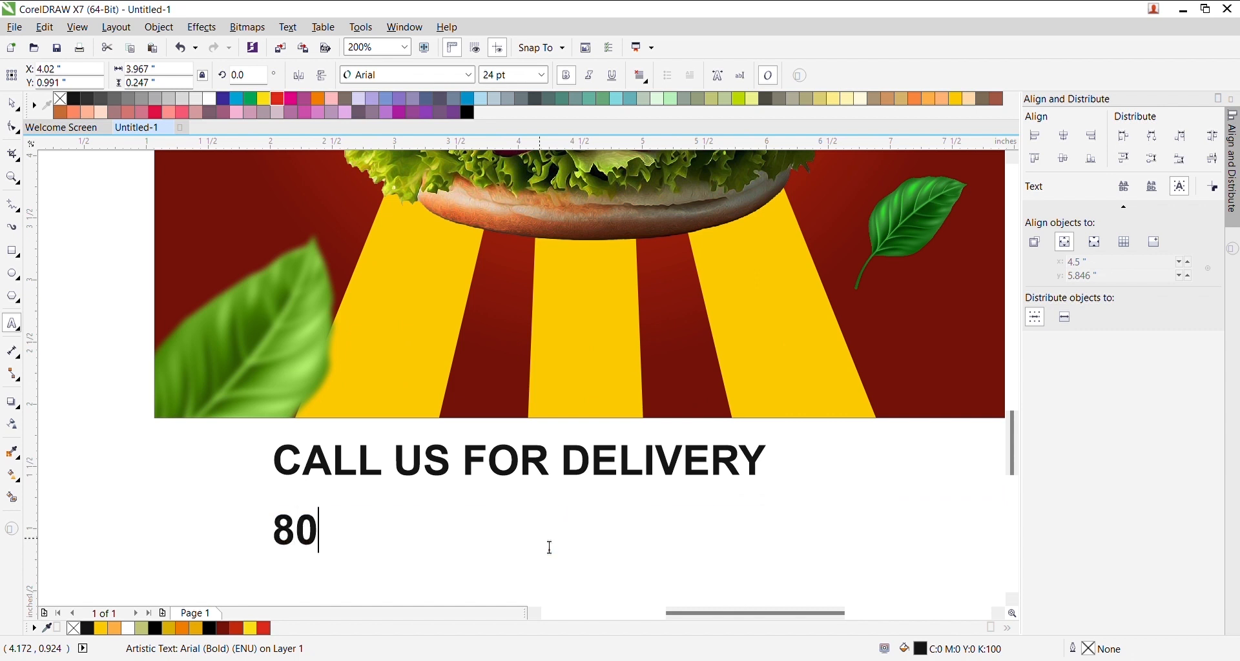
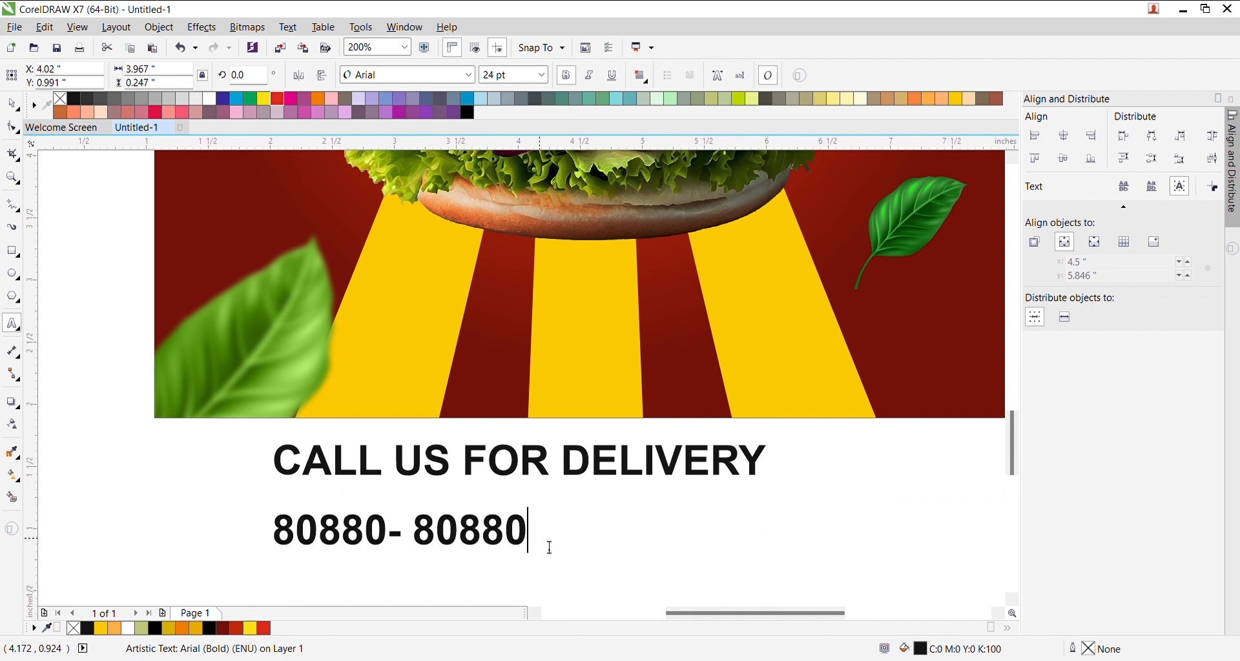
key("ctrl+space")
- Enlarge the phone number and centre it under the heading
left_click_drag(535, 520, 736, 482)
left_click(713, 480, "shift")
key("c")
left_click(799, 508)
- Resize the heading to match the number's width, then shrink both lines together
left_click(756, 466)
scroll(761, 466, "up", 1)
left_click_drag(784, 433, 743, 423)
left_click(739, 546, "shift")
scroll(747, 508, "down", 1)
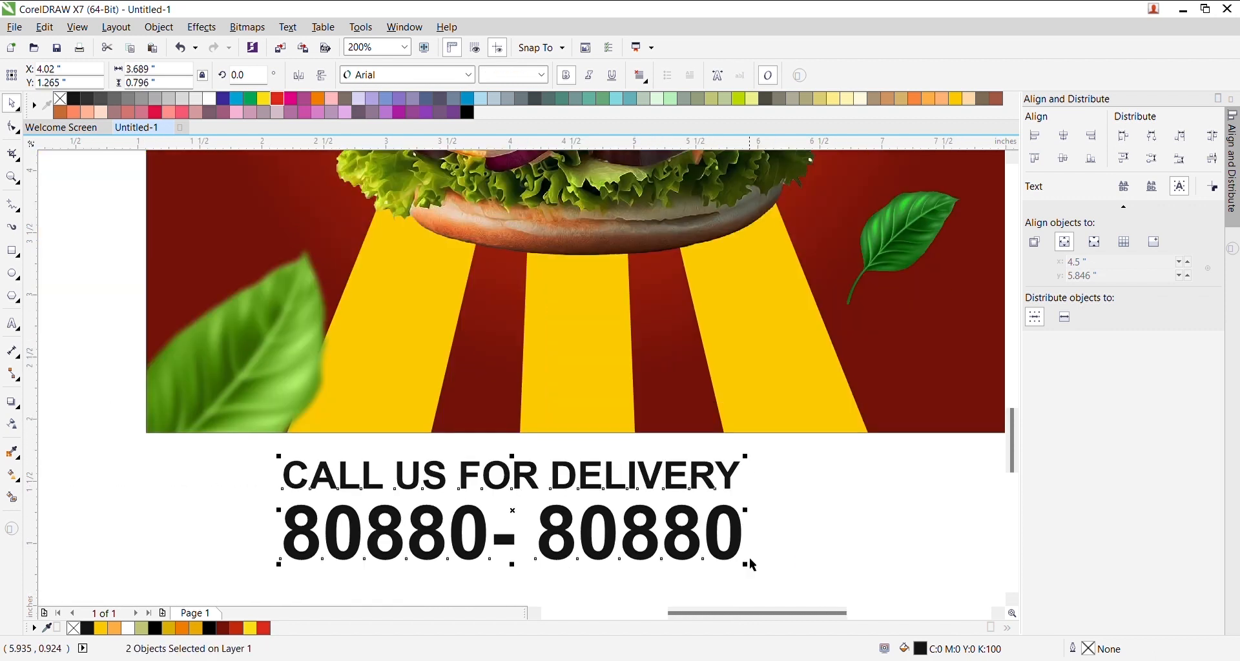
left_click_drag(744, 561, 598, 549)
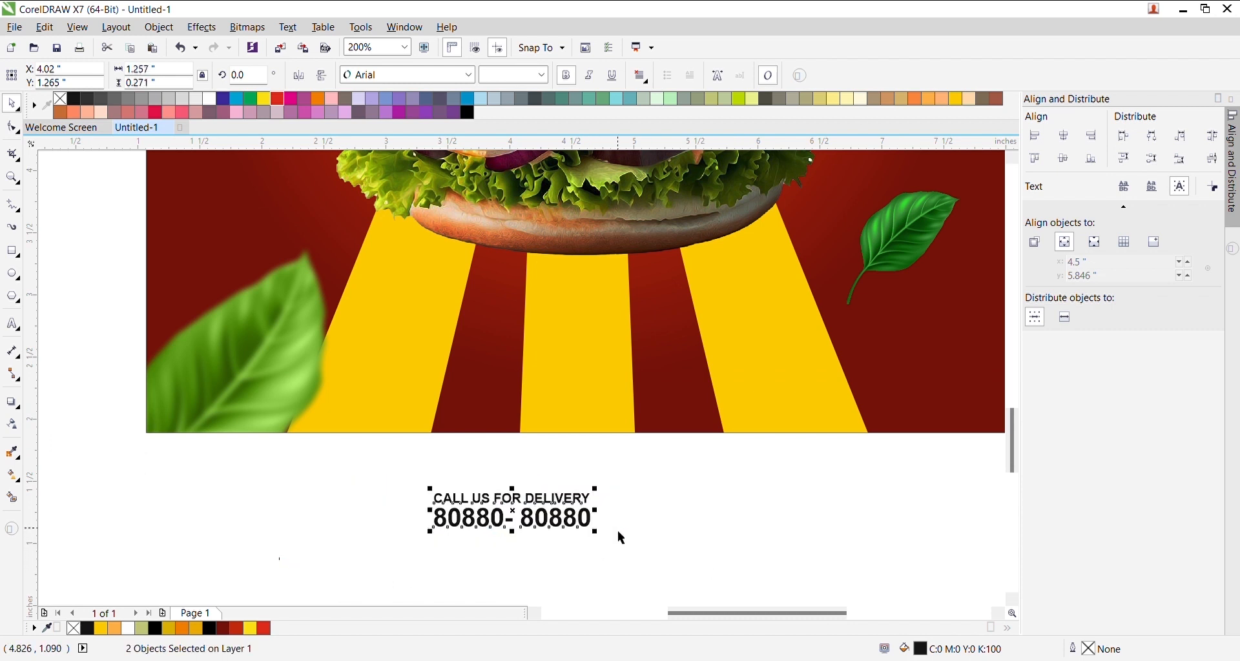
- Draw a vertical line beside the delivery text with a 1 pt outline
left_click(12, 205)
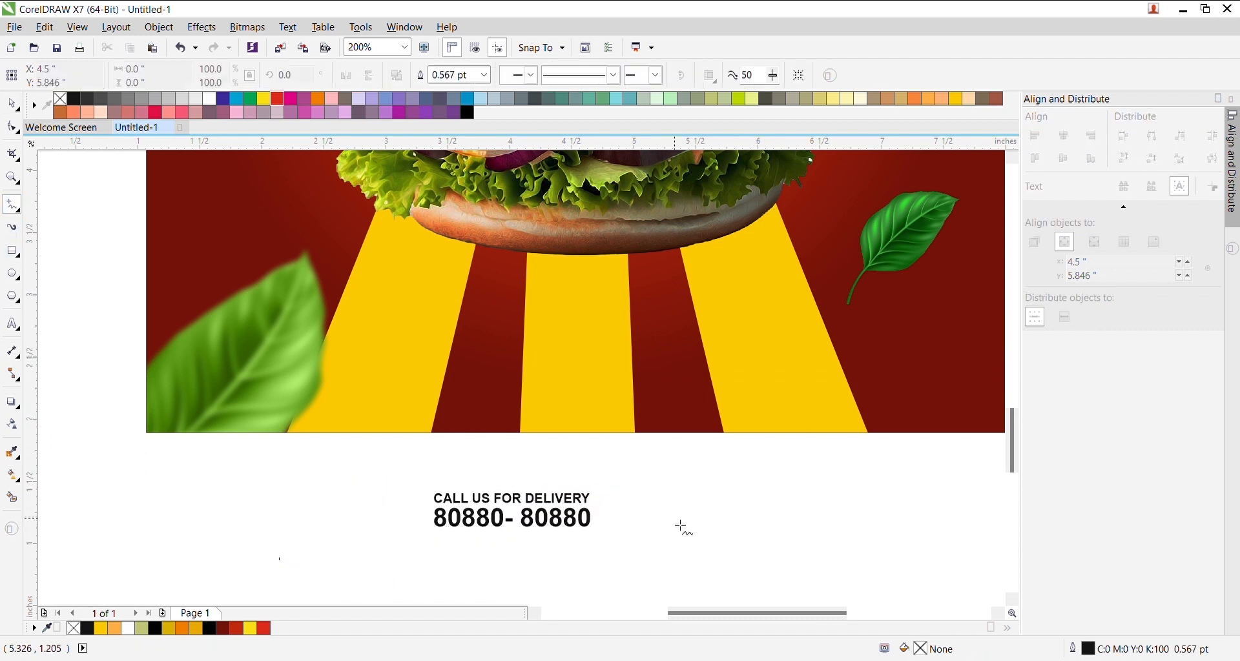
scroll(600, 522, "up", 1)
left_click(639, 460)
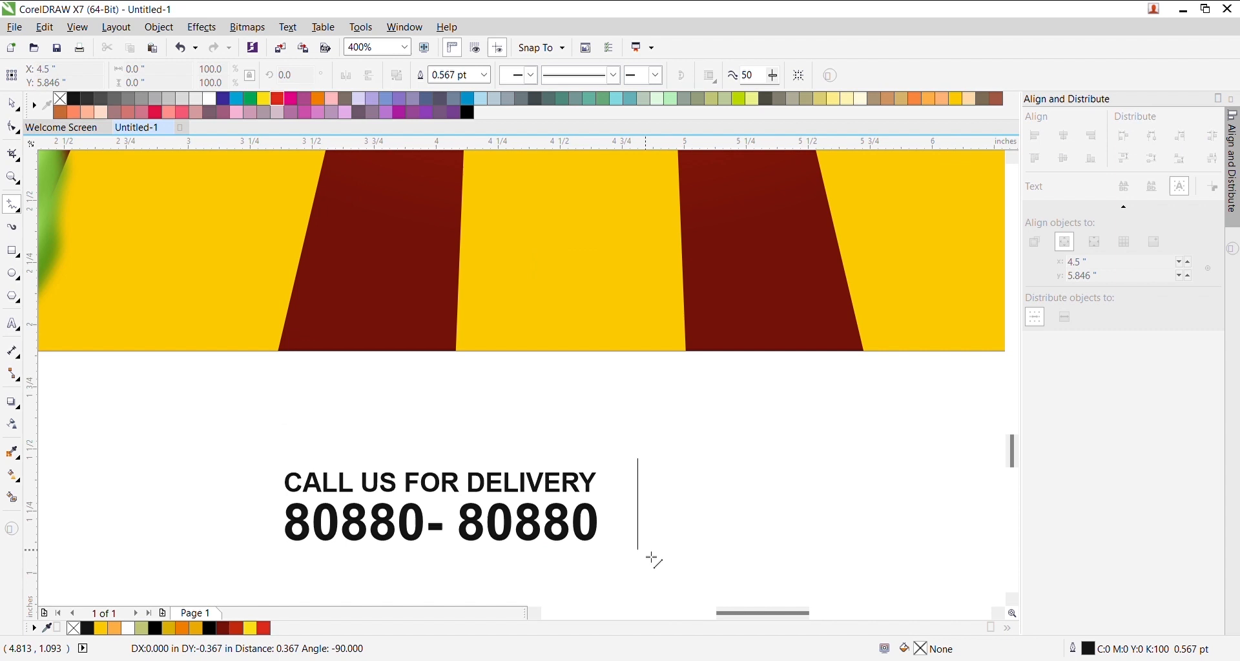
left_click(653, 558, "ctrl")
key("space")
left_click(479, 75)
type("1")
key("Return")
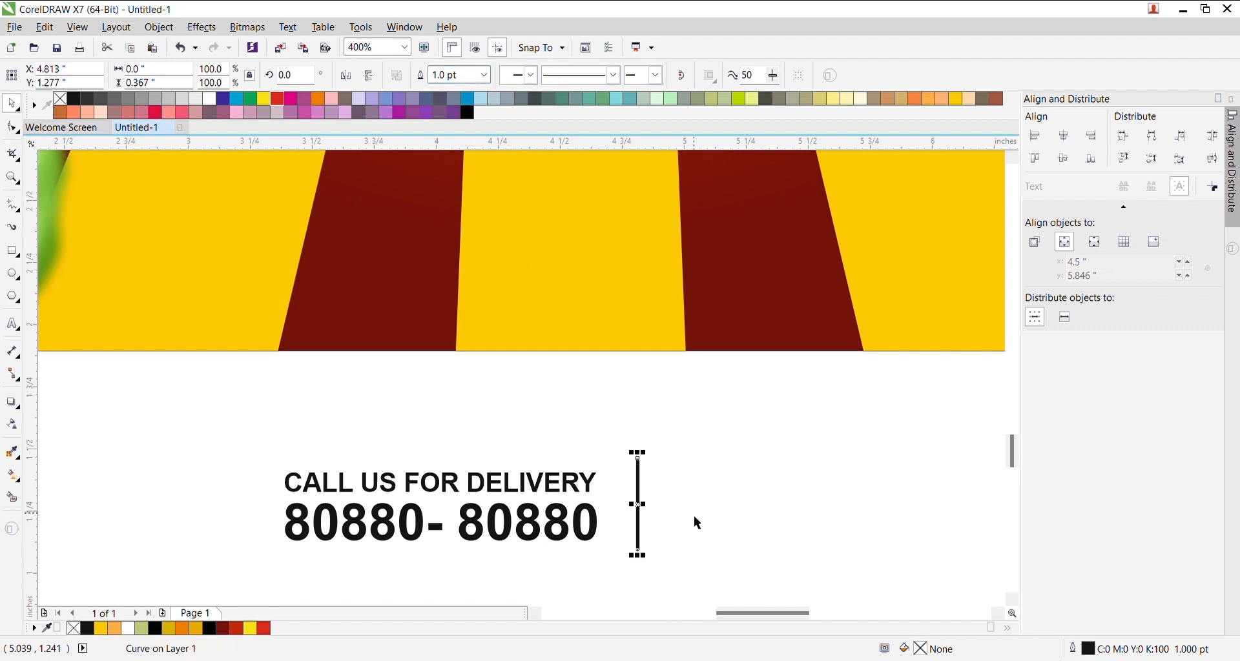
- Group the two text lines, centre the line vertically on them, then ungroup
left_click_drag(265, 447, 618, 590)
key("ctrl+g")
left_click(644, 523)
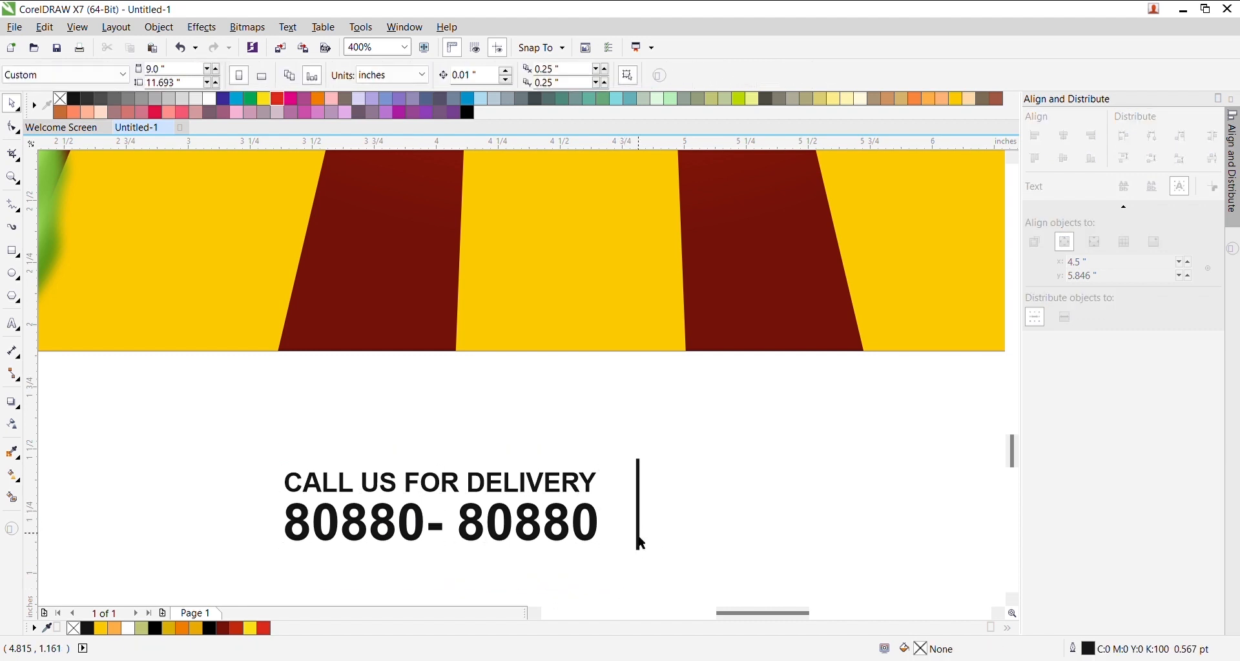
left_click(638, 538)
left_click(588, 540, "shift")
key("e")
left_click(704, 505)
left_click_drag(689, 419, 630, 563)
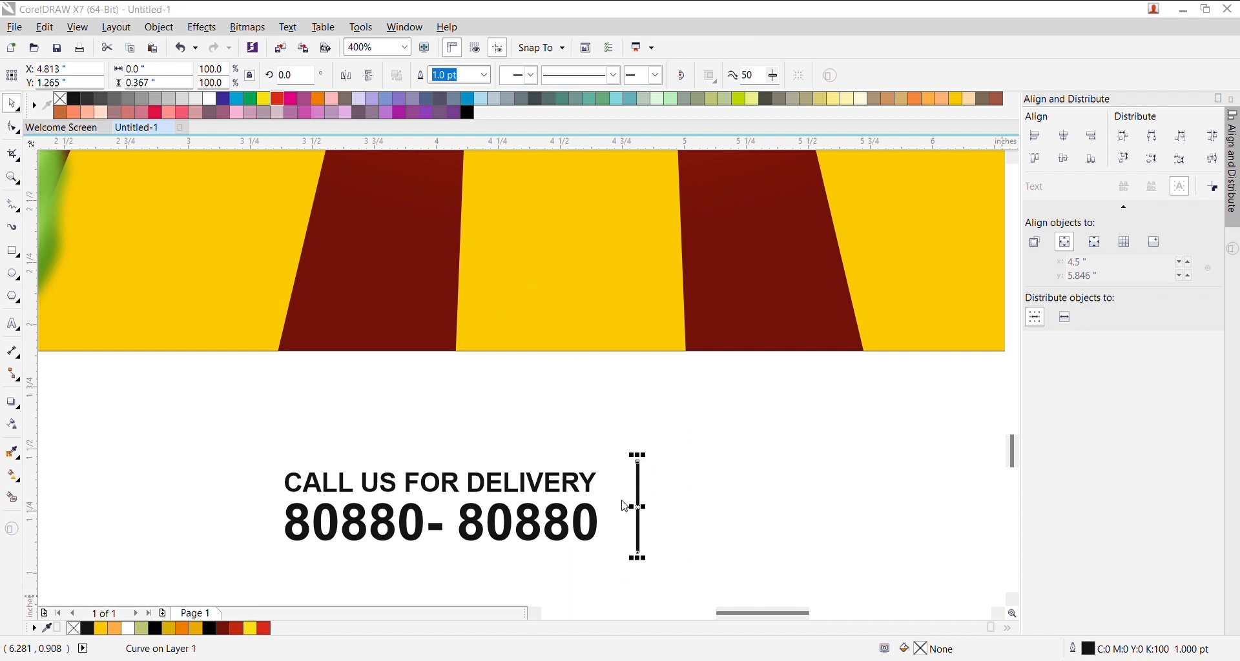
left_click(582, 495)
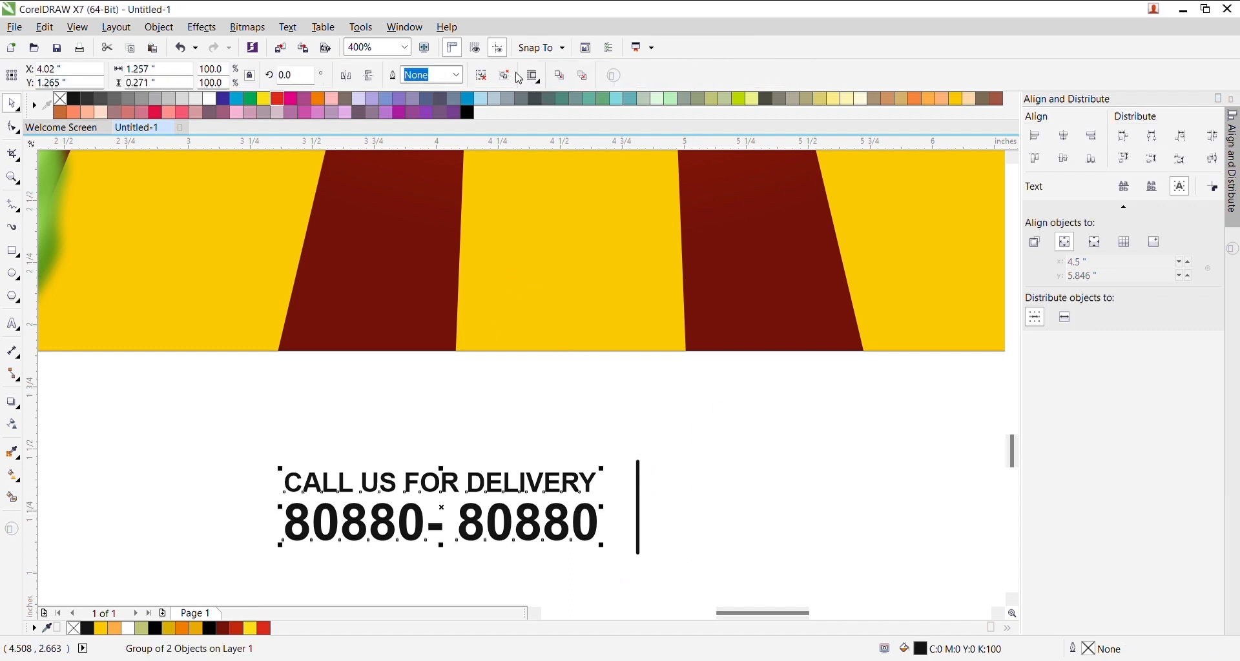
left_click(509, 76)
- Copy the CALL US FOR DELIVERY heading to the right of the divider
left_click(744, 420)
left_click(452, 483)
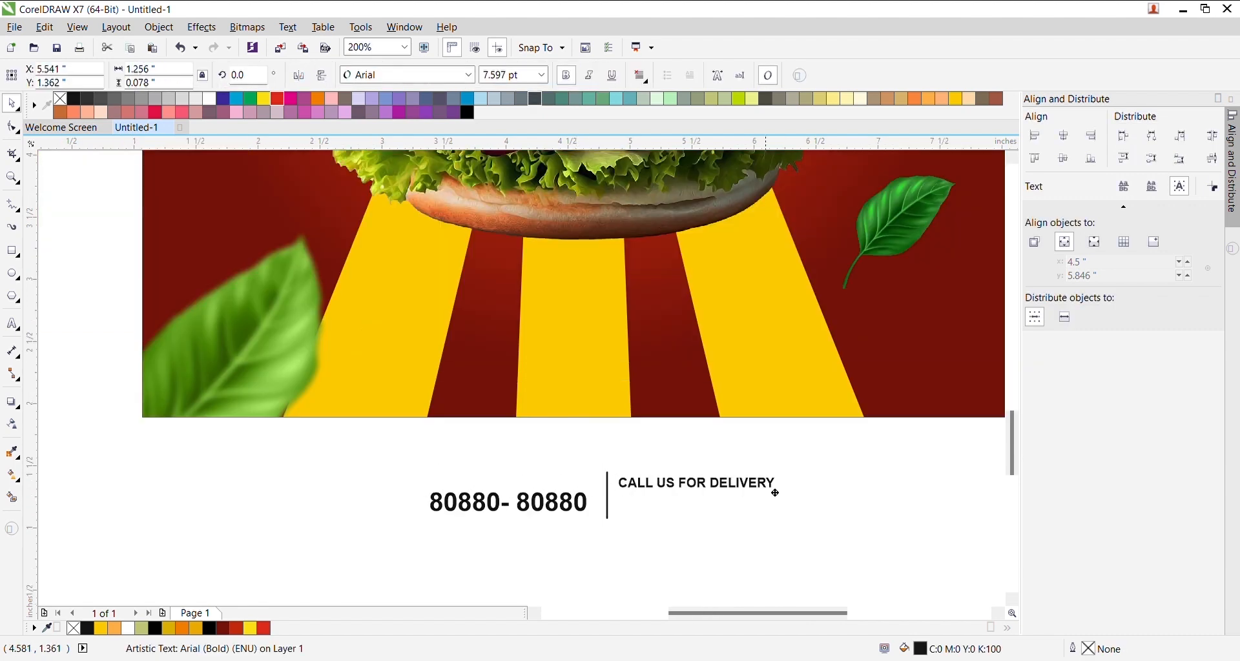
left_click_drag(775, 493, 791, 506)
right_click(790, 506)
- Retype the copied text as 'ORDER NOW'
key("F8")
key("ctrl+a")
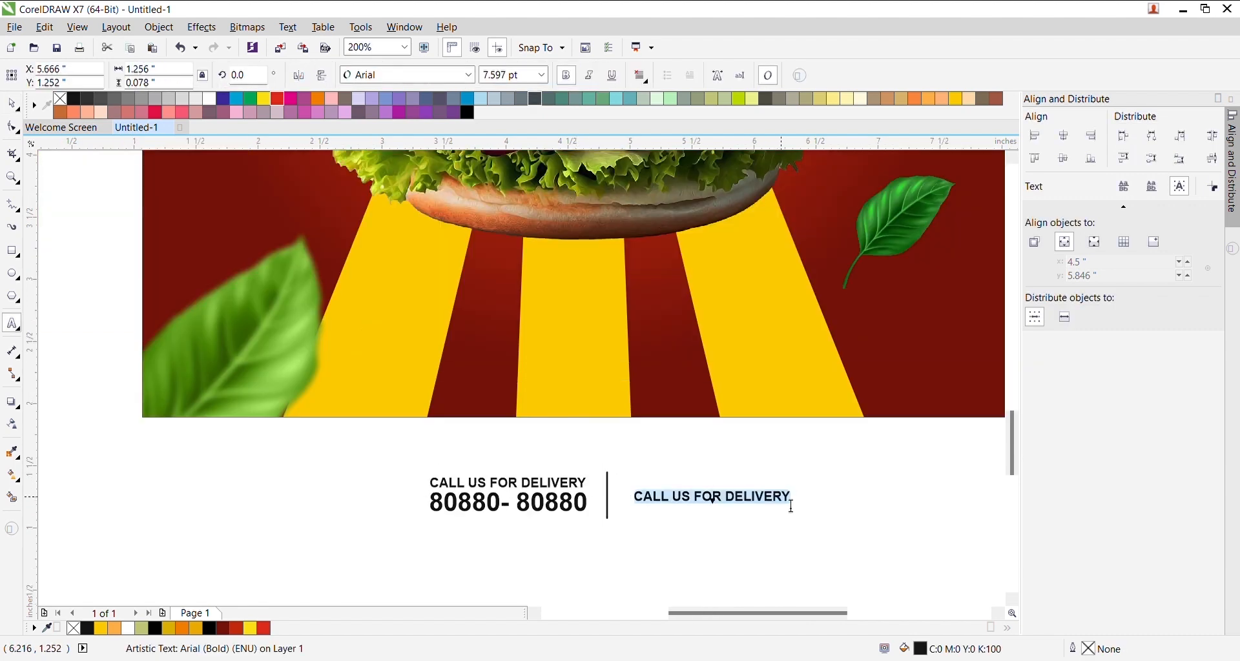
scroll(791, 507, "up", 1)
type("ORDER NO")
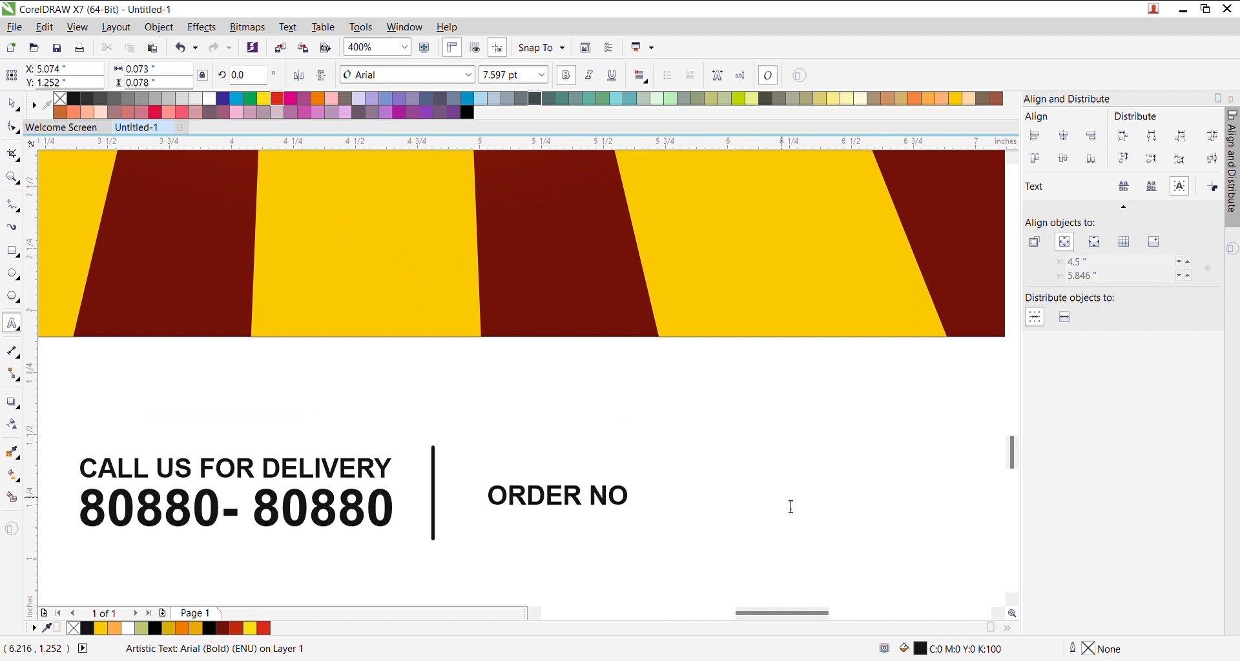
type("E")
key("BackSpace")
type("W")
key("ctrl+space")
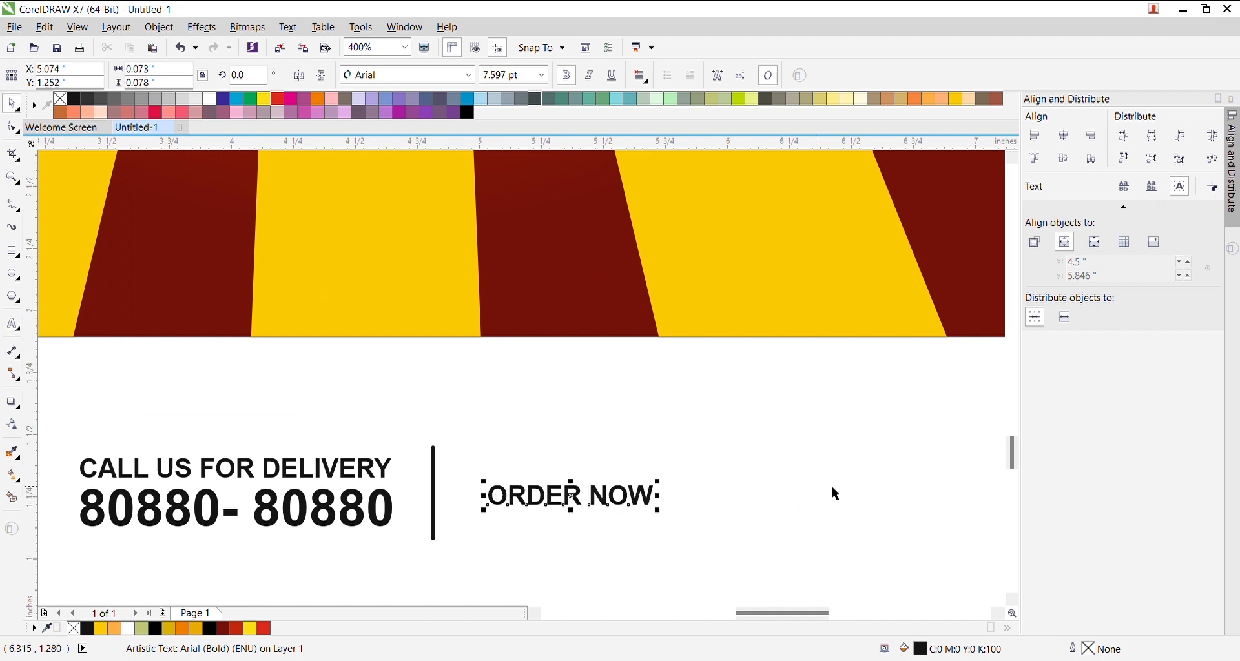
- Enlarge ORDER NOW and centre it vertically on the divider
left_click_drag(664, 492, 764, 473)
left_click(435, 492, "shift")
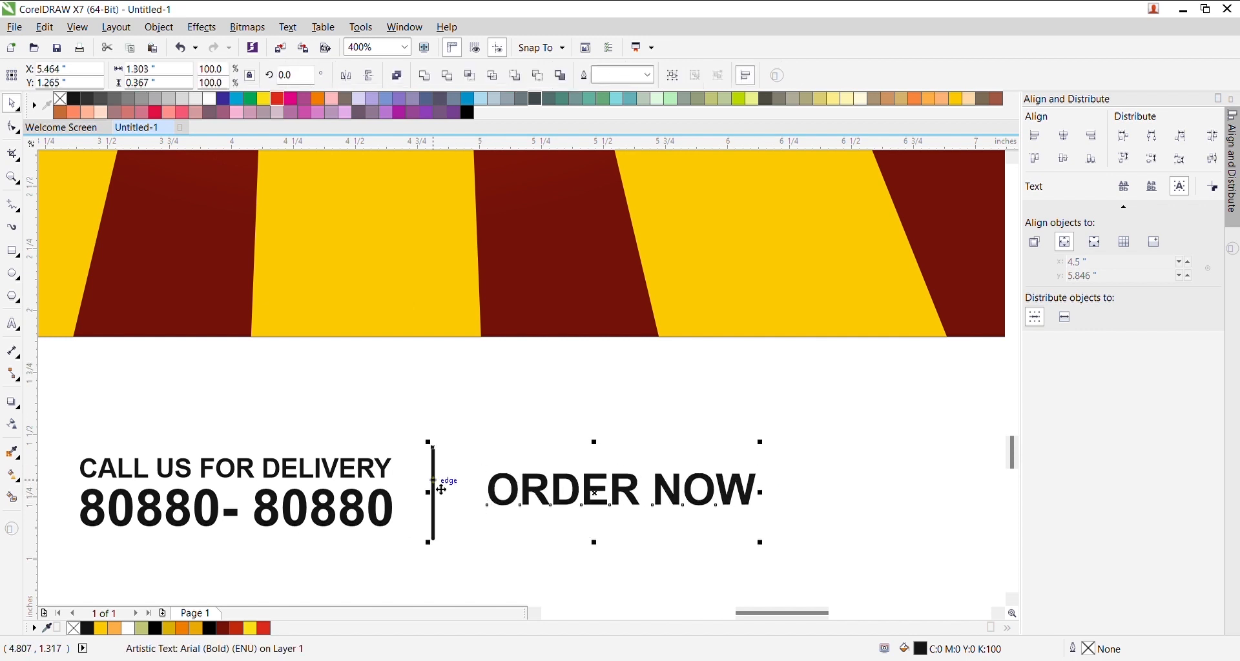
key("c")
left_click(548, 420)
left_click(11, 250)
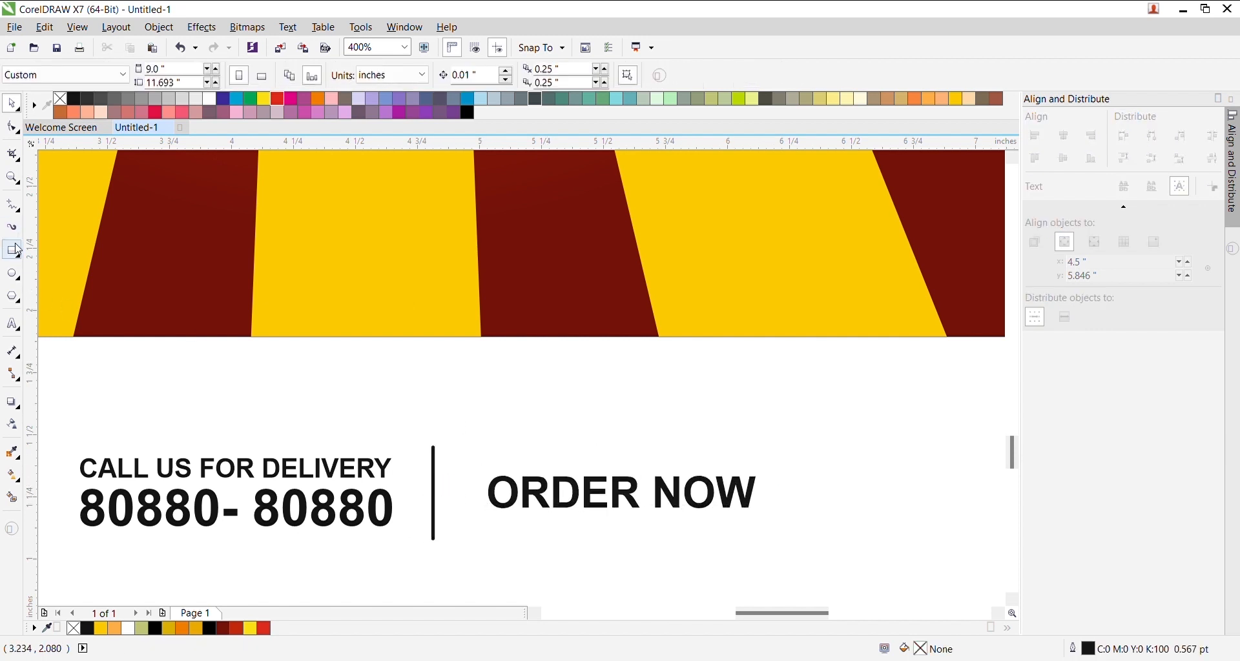
- Draw a rounded pill around ORDER NOW filled with the background's red gradient
mouse_move(470, 458)
left_mouse_down()
mouse_move(736, 532)
mouse_move(786, 530)
left_mouse_up()
left_click(16, 131)
left_click_drag(475, 464, 728, 557)
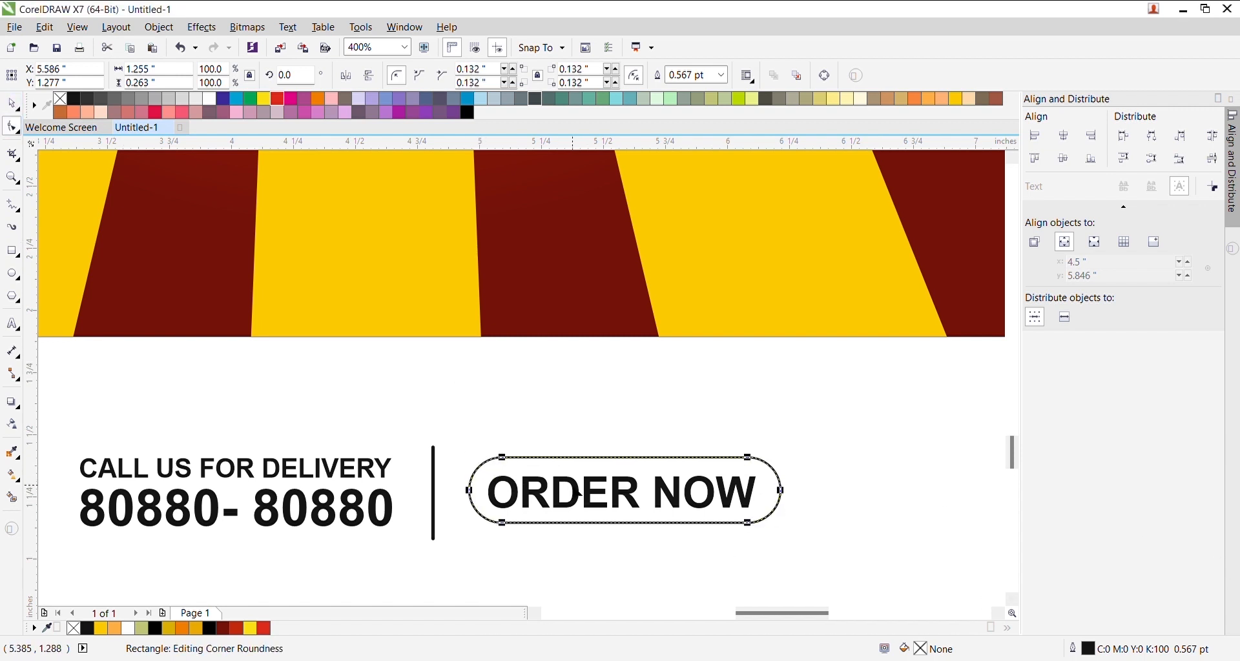
left_click(517, 327)
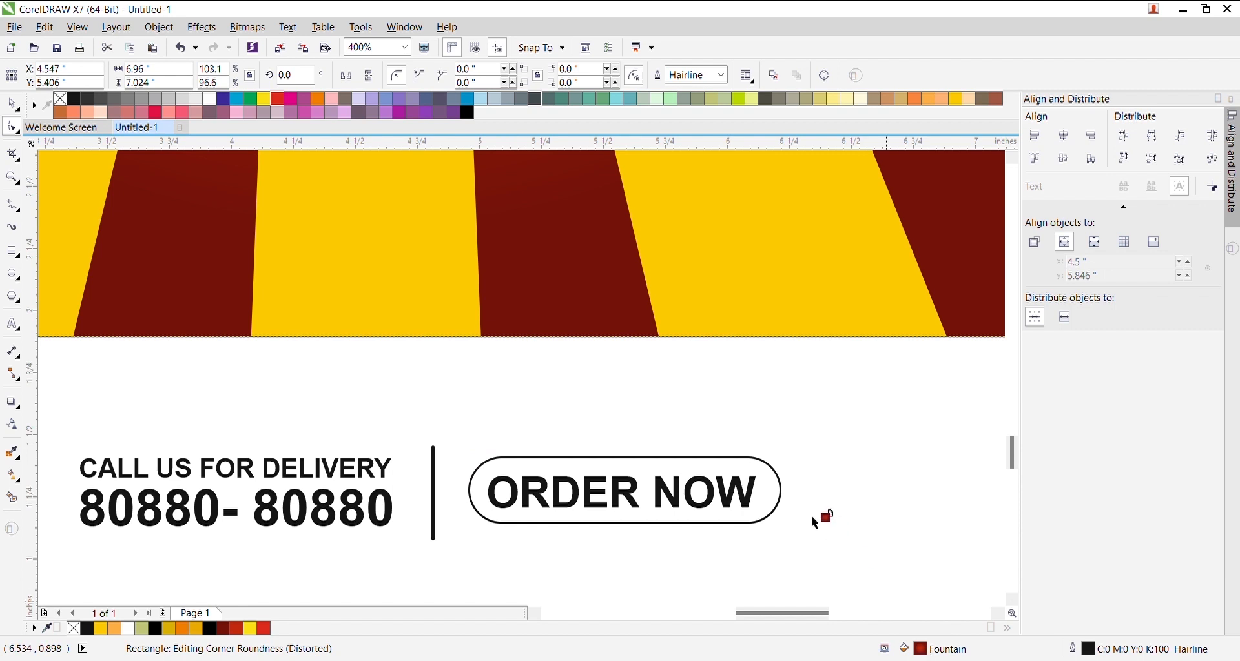
left_click_drag(774, 494, 767, 496)
key("space")
- Bring ORDER NOW in front of the pill and make the text white
left_click(686, 499)
left_click_drag(836, 425, 481, 541)
key("shift+Page_Up")
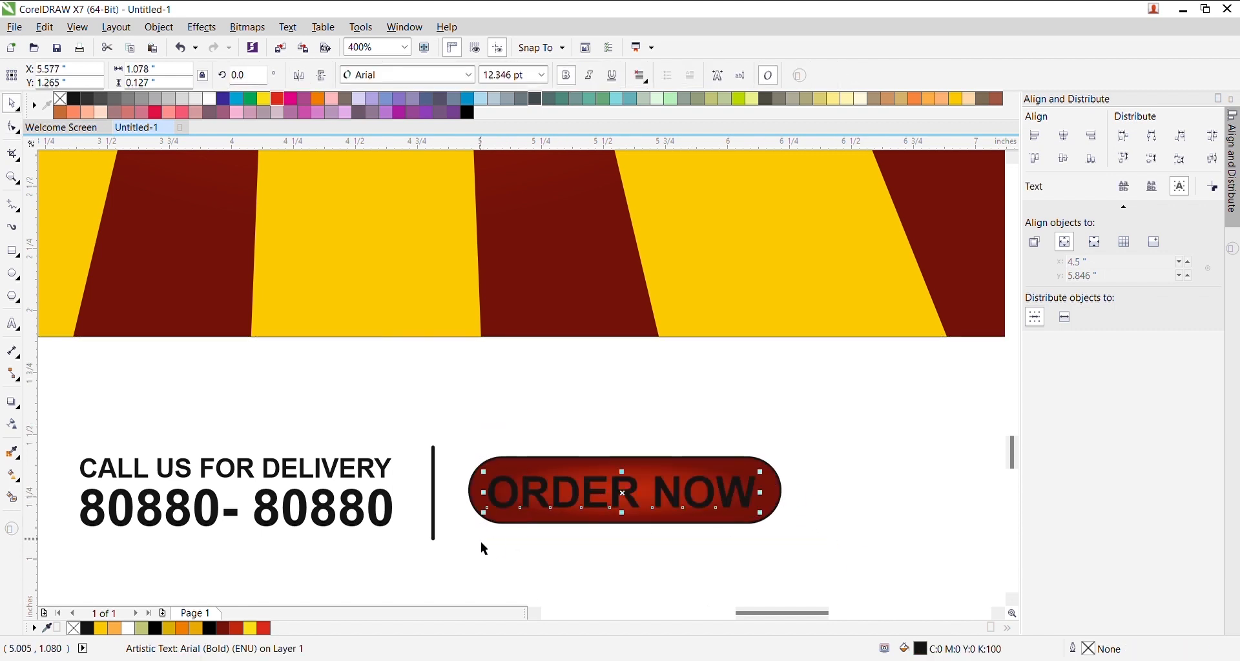
left_click(684, 509)
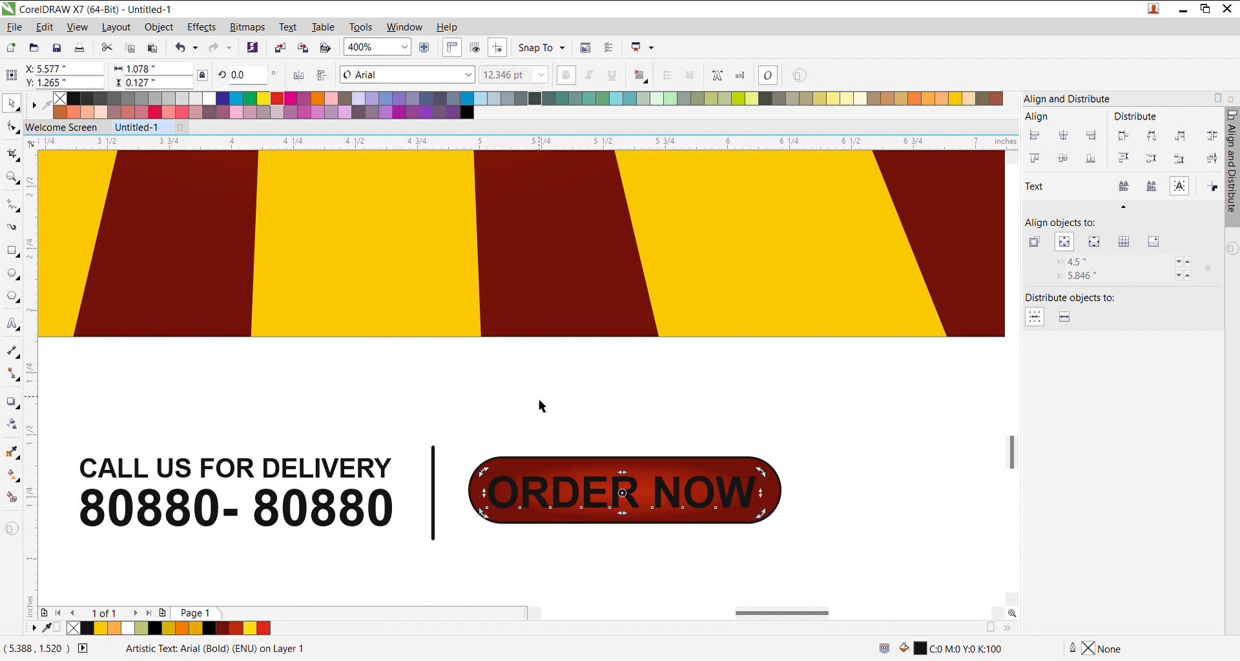
left_click(210, 99)
left_click(502, 469)
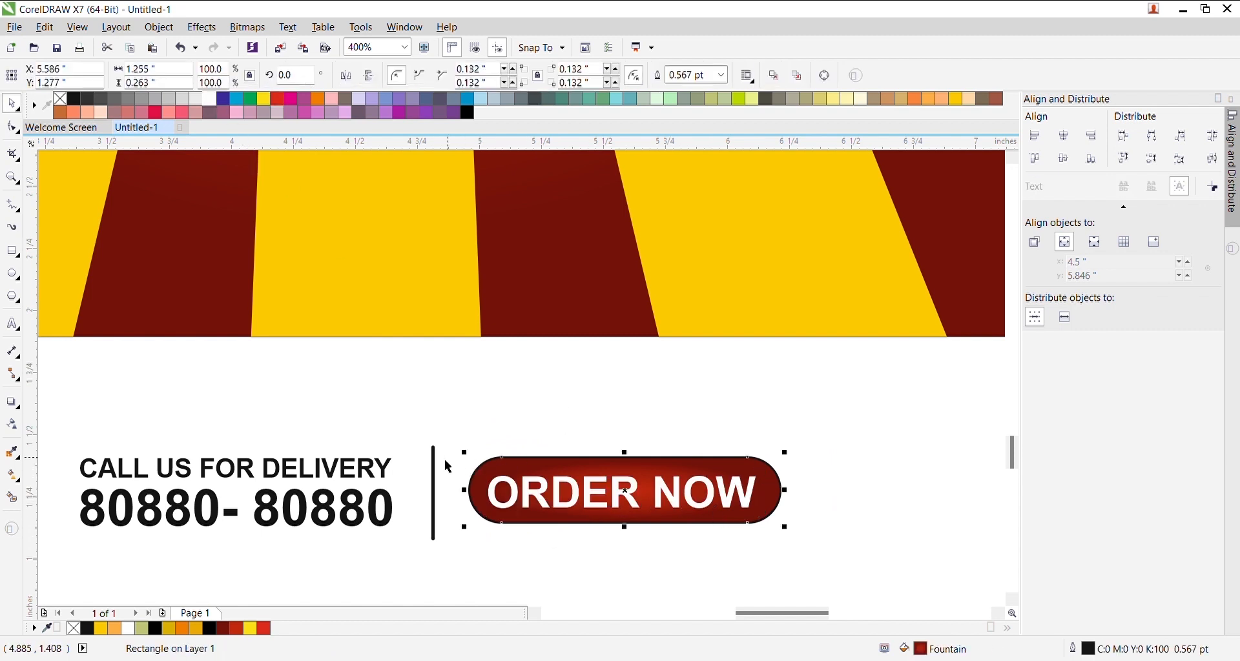
left_click(502, 443)
left_click(527, 505)
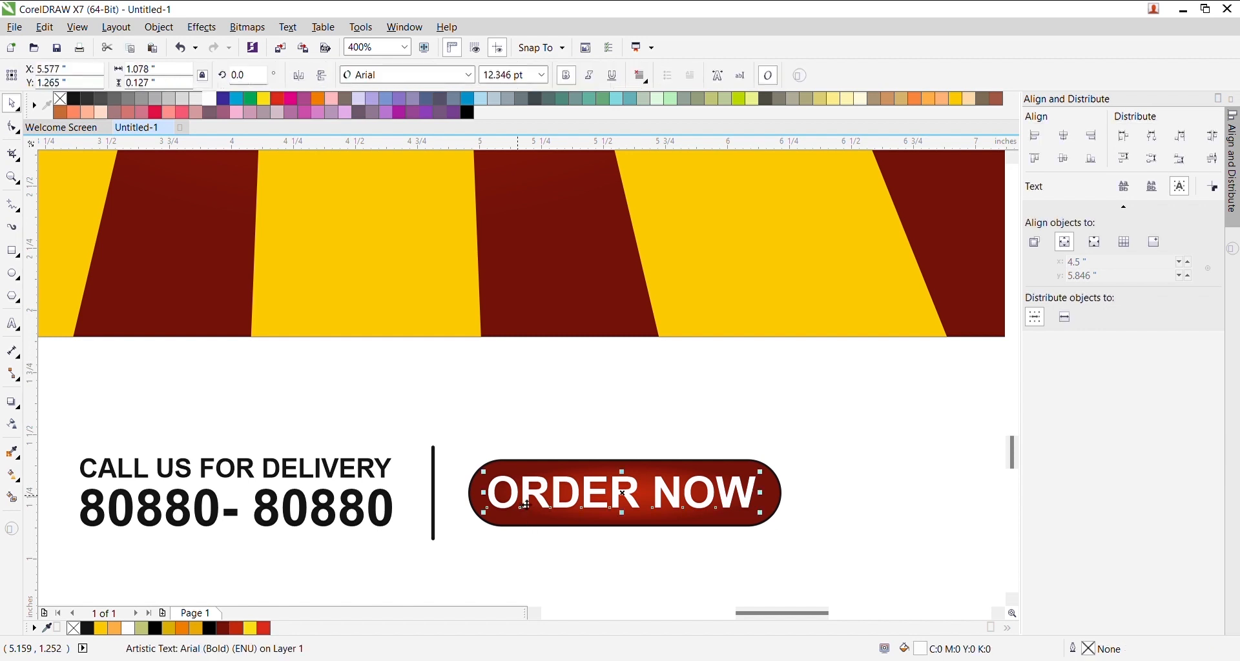
left_click(526, 530, "shift")
- Group the five footer objects, move them onto the red panel and centre them horizontally
left_click(593, 412)
left_click(721, 470)
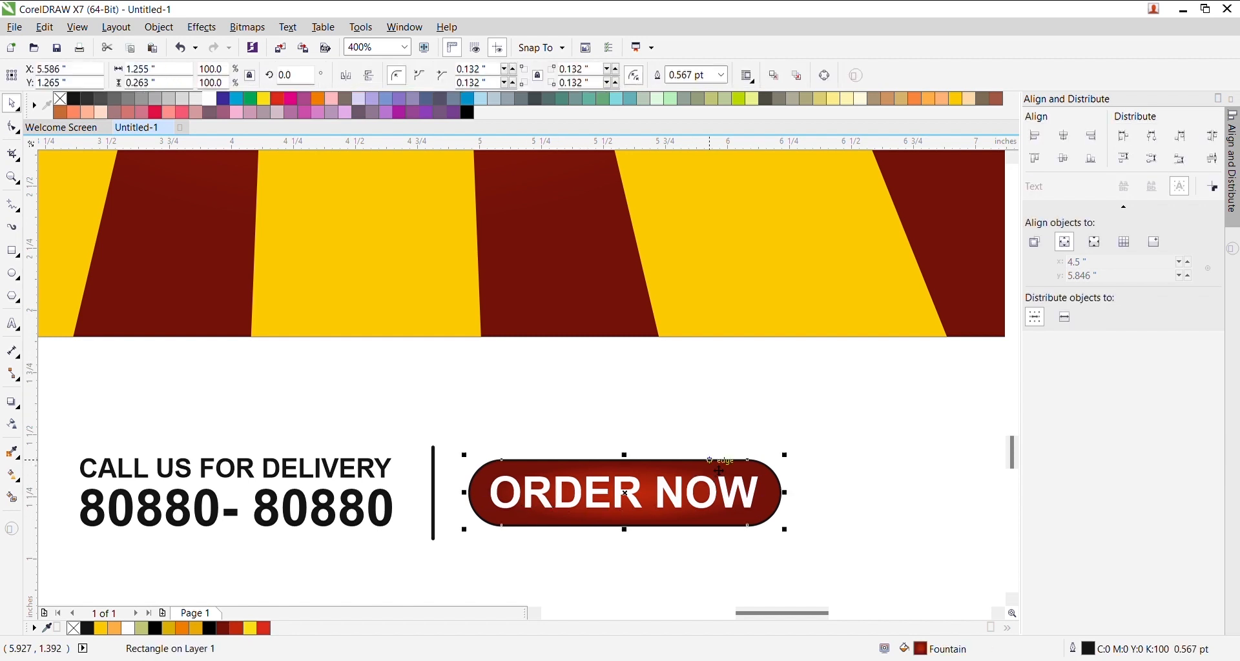
left_click(457, 382)
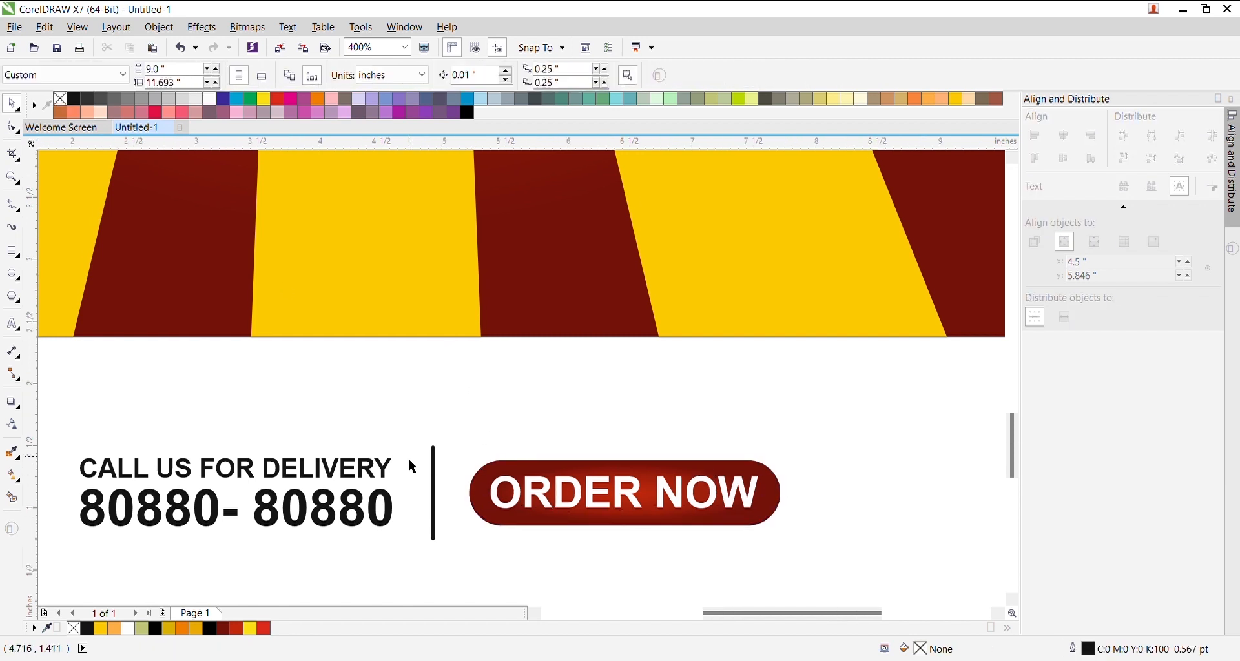
scroll(413, 462, "down", 2)
left_click_drag(187, 438, 511, 518)
key("ctrl+g")
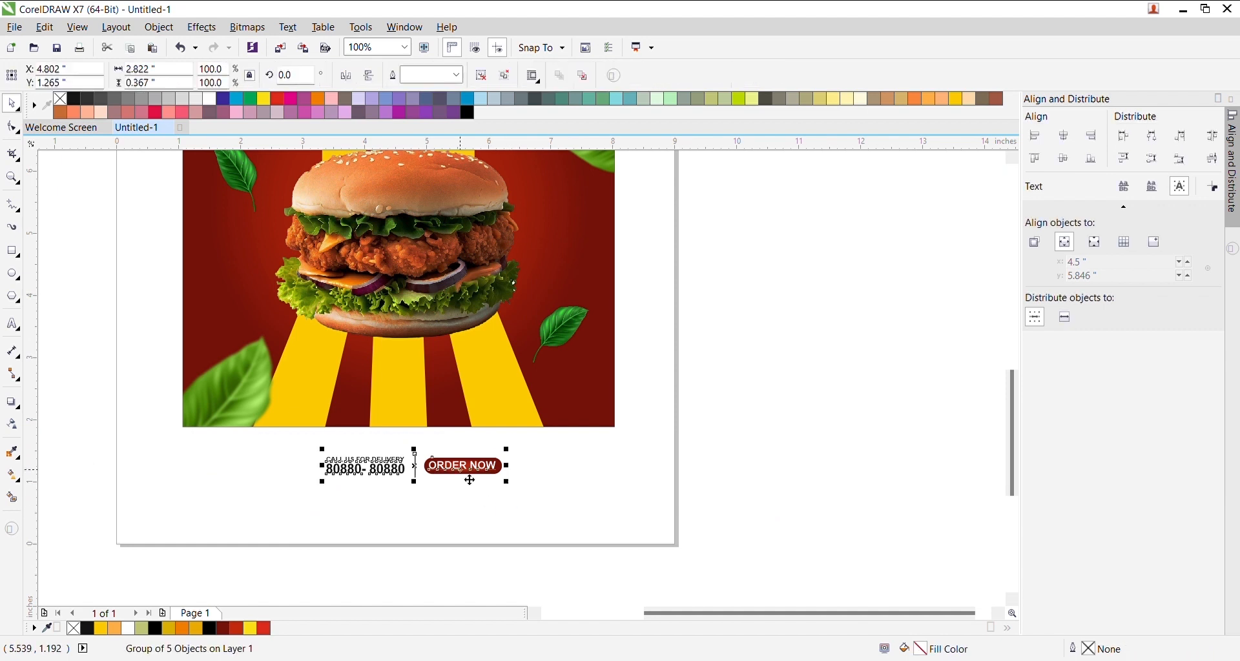
scroll(461, 472, "up", 1)
left_click_drag(469, 480, 462, 338)
left_click(670, 354, "shift")
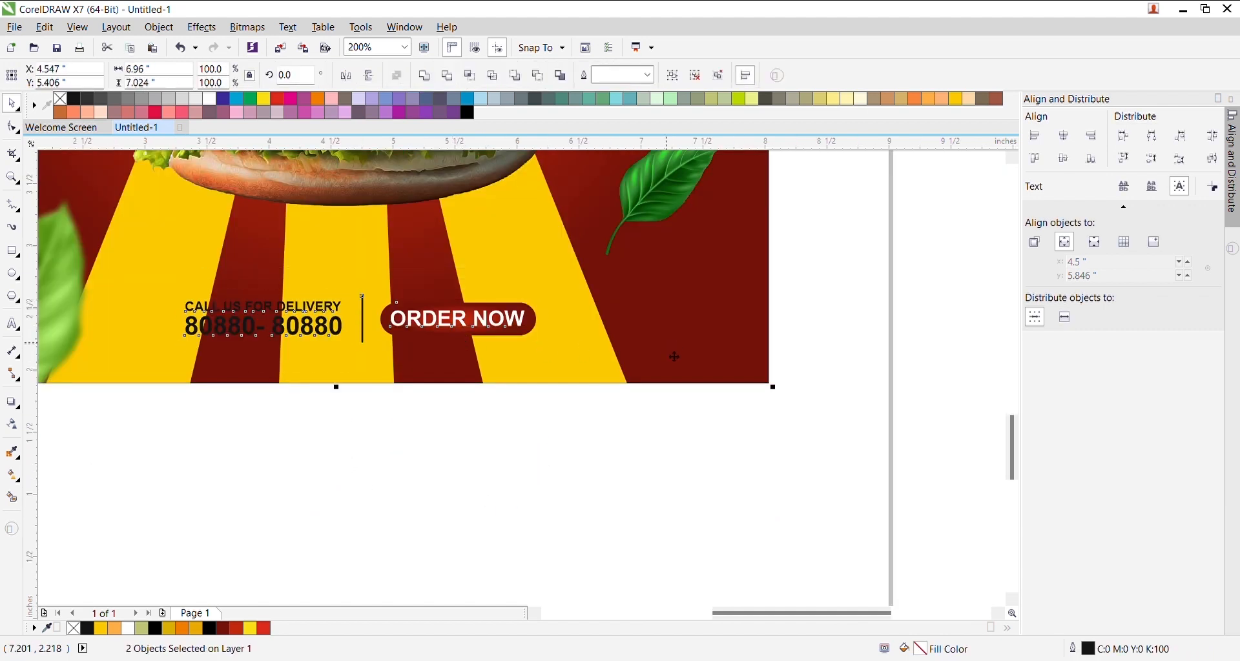
key("c")
key("Escape")
- Enlarge the footer group about its centre on the poster panel
scroll(371, 296, "down", 1)
scroll(356, 322, "up", 1)
left_click(394, 308)
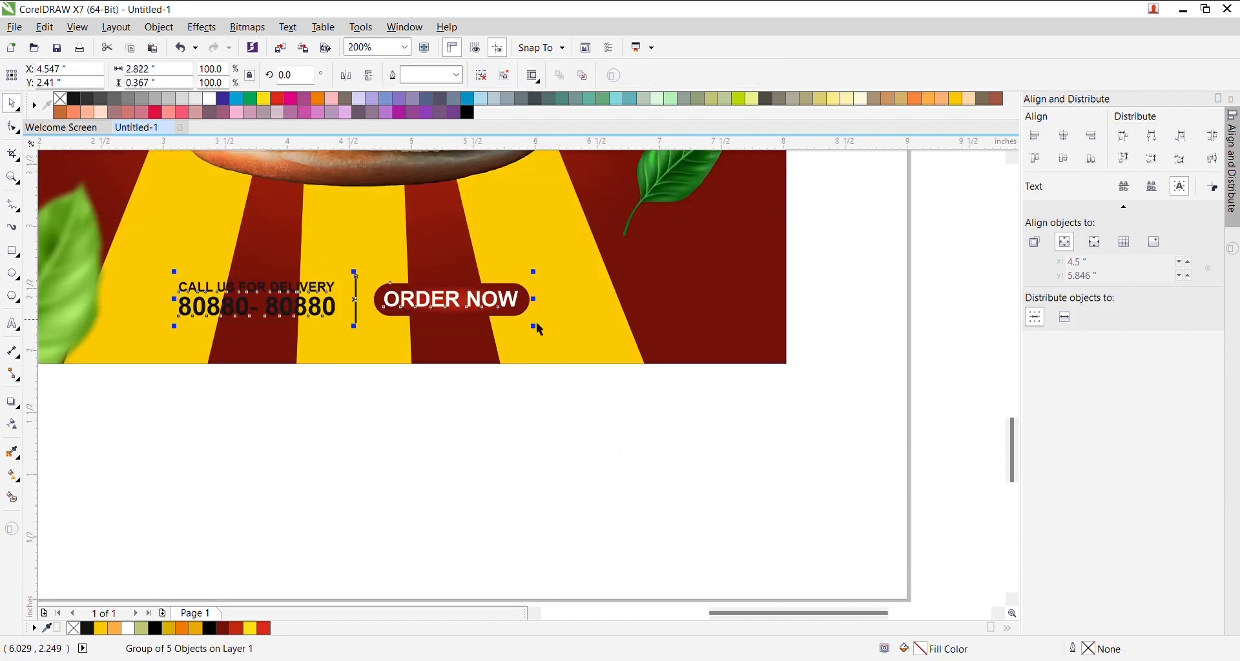
left_click_drag(534, 328, 569, 334)
left_click(685, 351, "shift")
left_click(649, 404)
- Ungroup the footer and make the two contact text lines and the vertical divider white
scroll(346, 333, "down", 1)
scroll(274, 305, "up", 2)
left_click(298, 323)
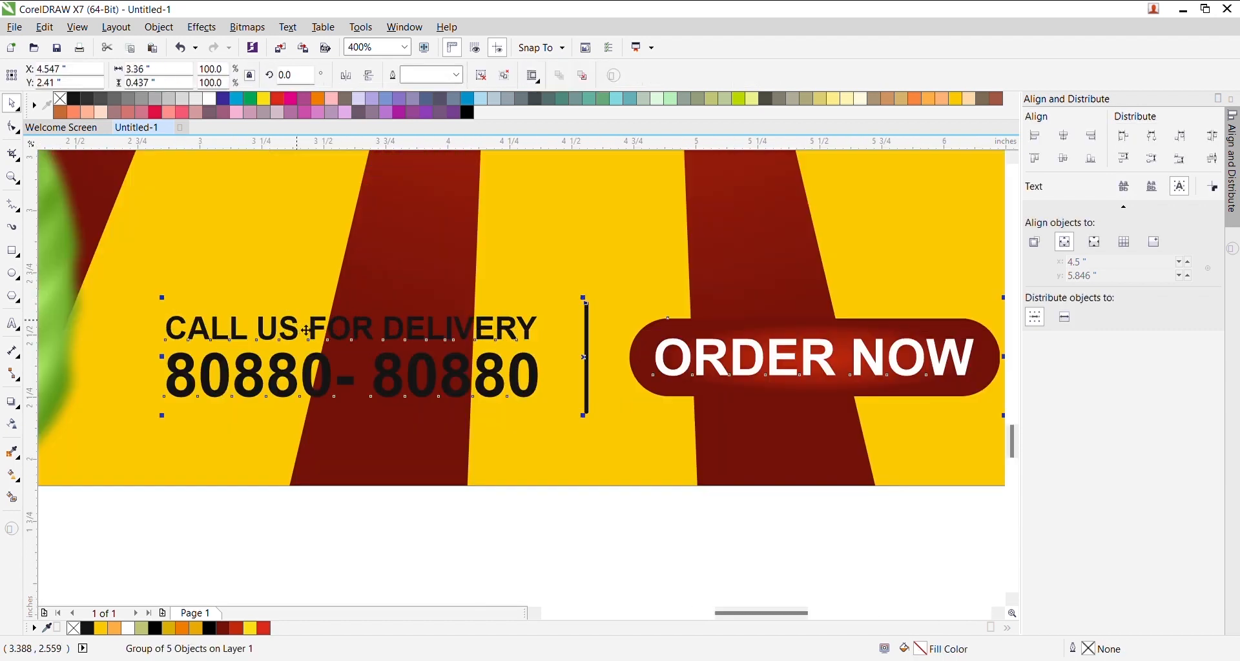
left_click(505, 76)
left_click_drag(568, 524, 106, 273)
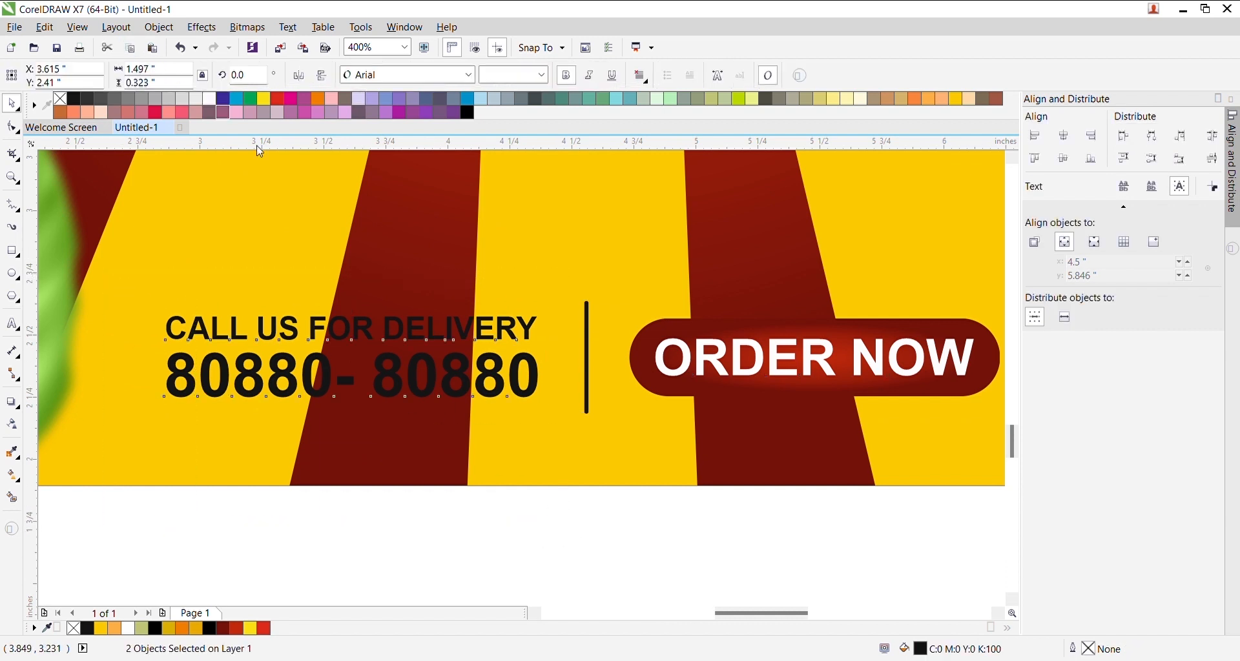
left_click(210, 103)
left_click_drag(620, 540, 557, 284)
right_click(205, 101)
scroll(438, 296, "down", 1)
left_click(659, 348)
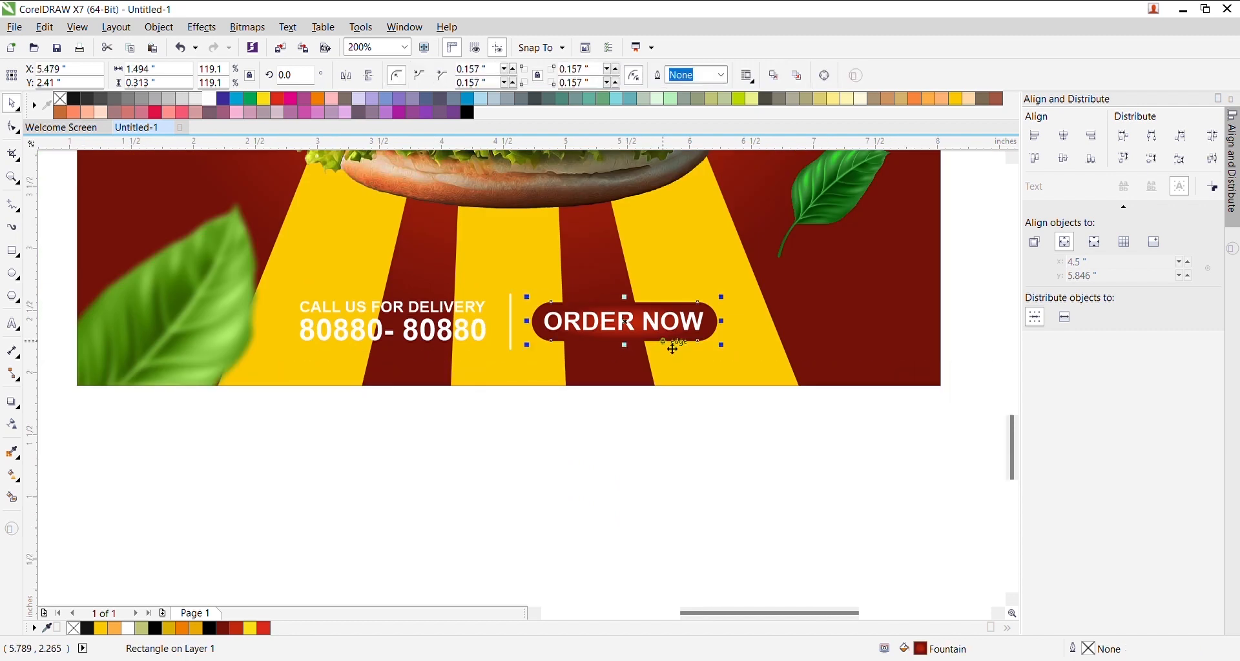
- Give the ORDER NOW button a soft glow drop shadow preset
scroll(665, 341, "up", 1)
left_click(13, 402)
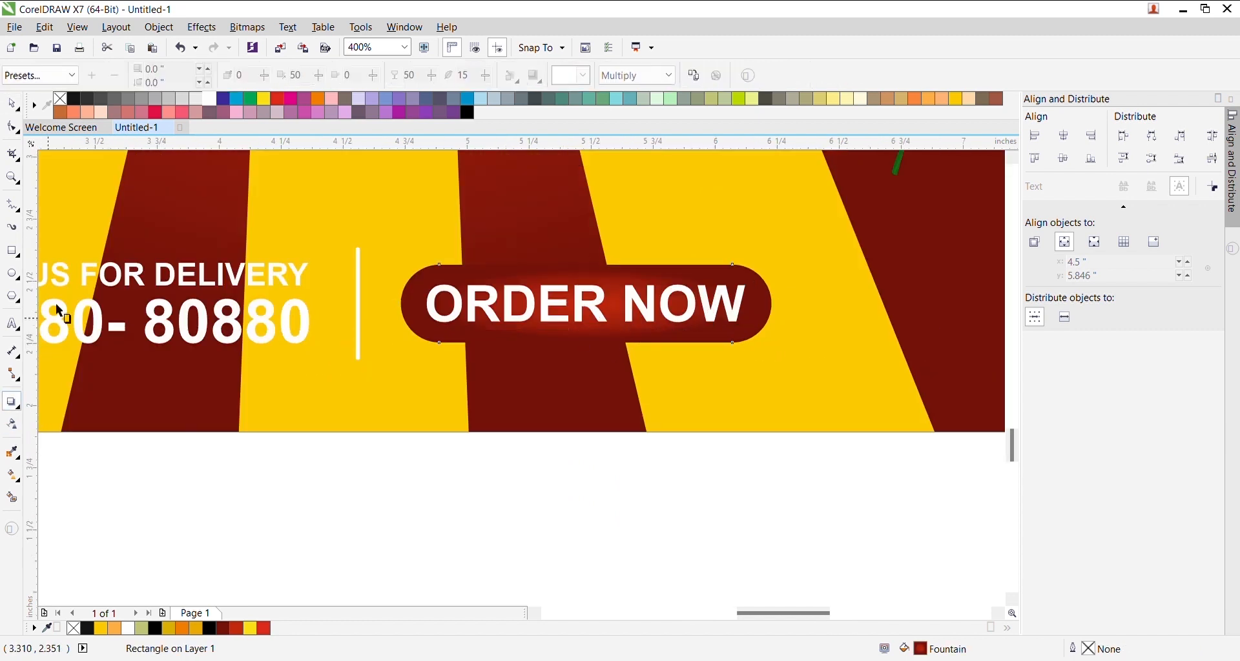
left_click(27, 76)
left_click(56, 222)
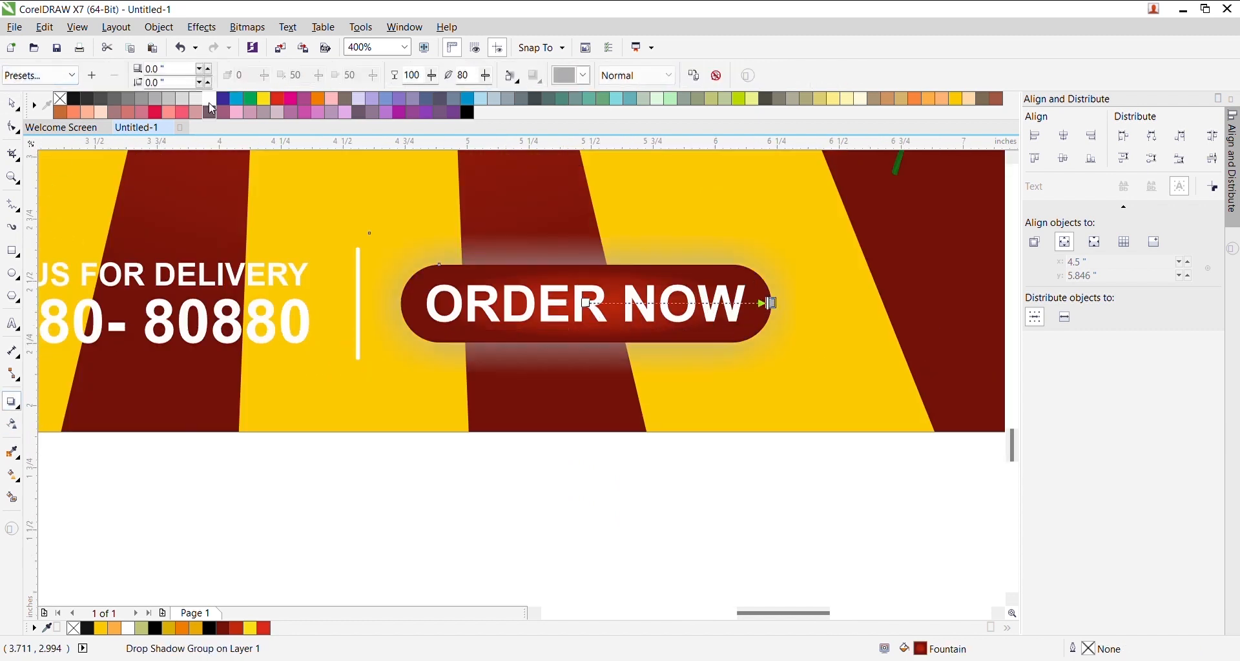
left_click(70, 104)
left_click(45, 76)
left_click(63, 223)
- Set the button's shadow to opacity 50, feather 15, in light grey
left_click(602, 184)
left_click(432, 80)
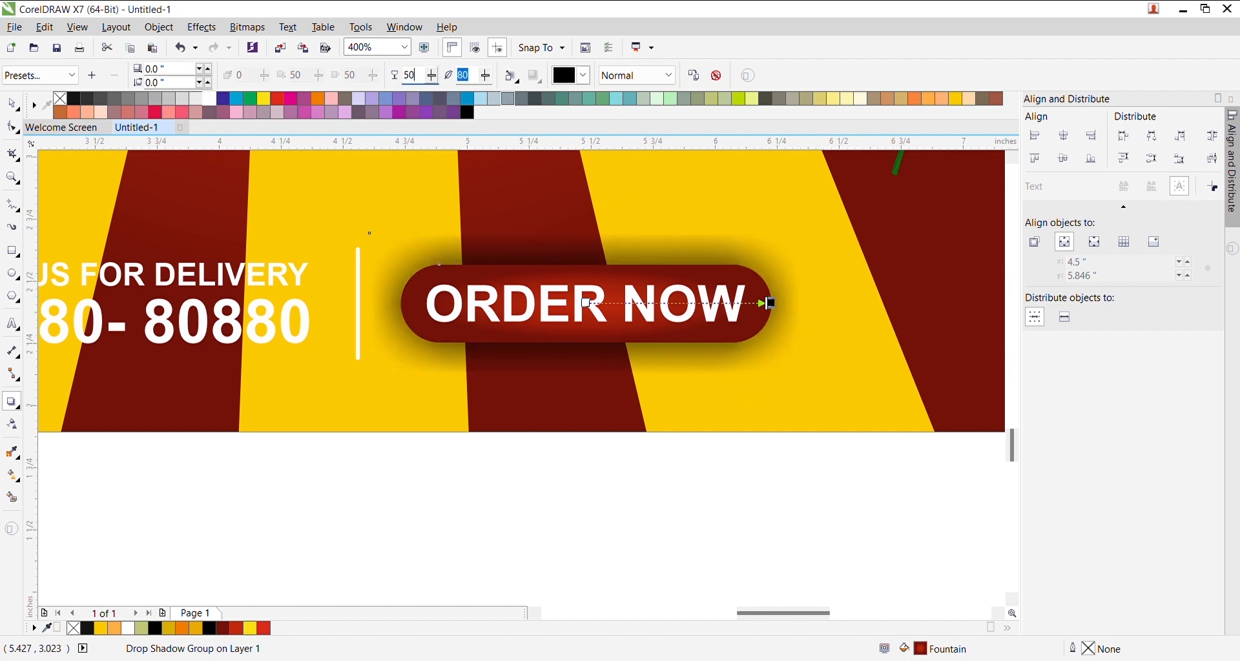
key("Tab")
type("15")
key("Return")
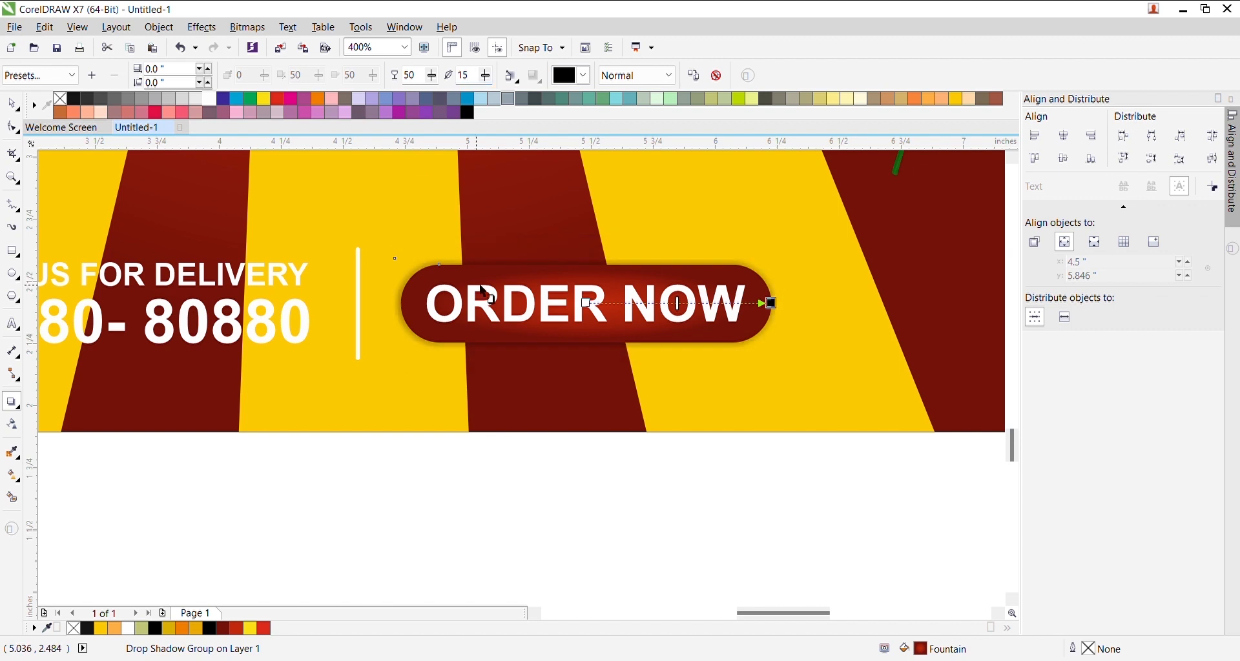
scroll(484, 294, "down", 1)
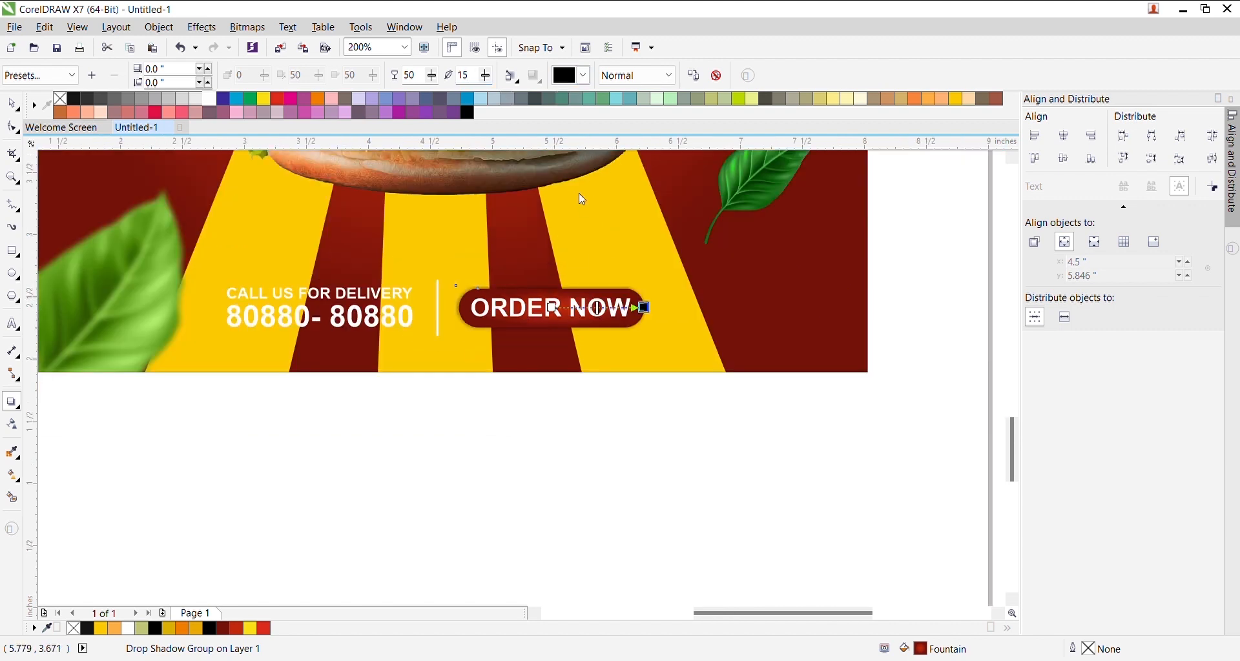
left_click(561, 197)
left_click(576, 81)
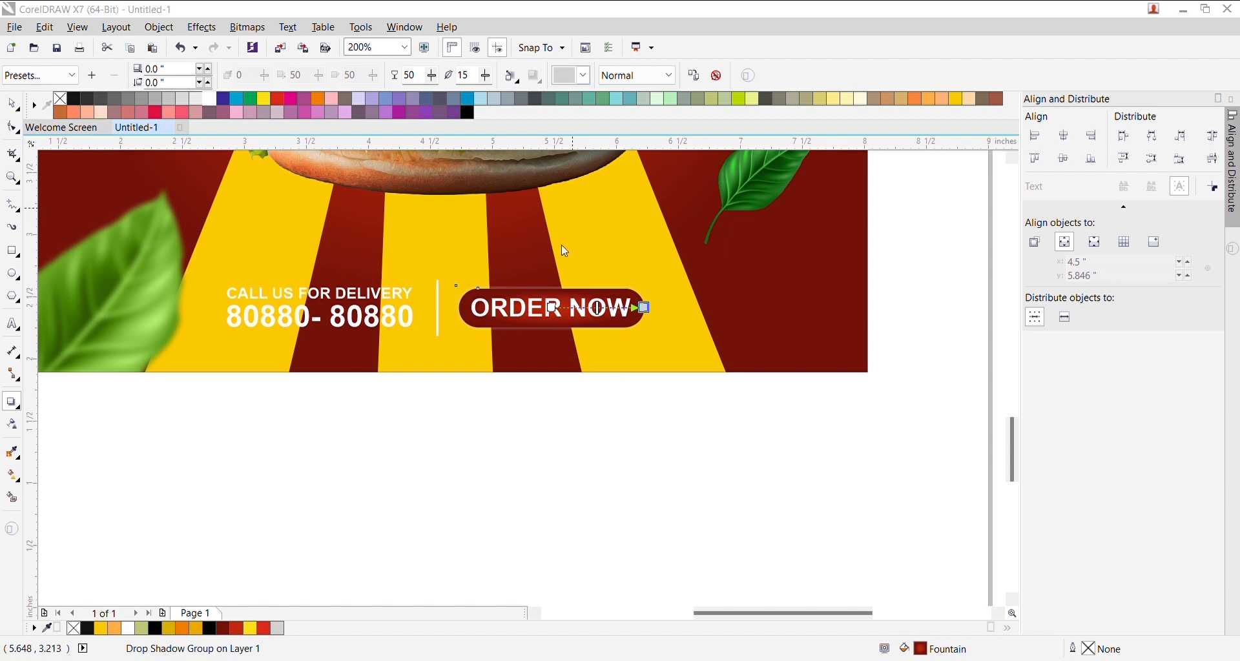
- Group the delivery text with the ORDER NOW button and centre the group on the red panel
key("space")
left_click_drag(688, 432, 205, 247)
key("ctrl+g")
left_click(725, 373, "shift")
key("Escape")
left_click_drag(686, 420, 257, 244)
left_click(843, 347, "shift")
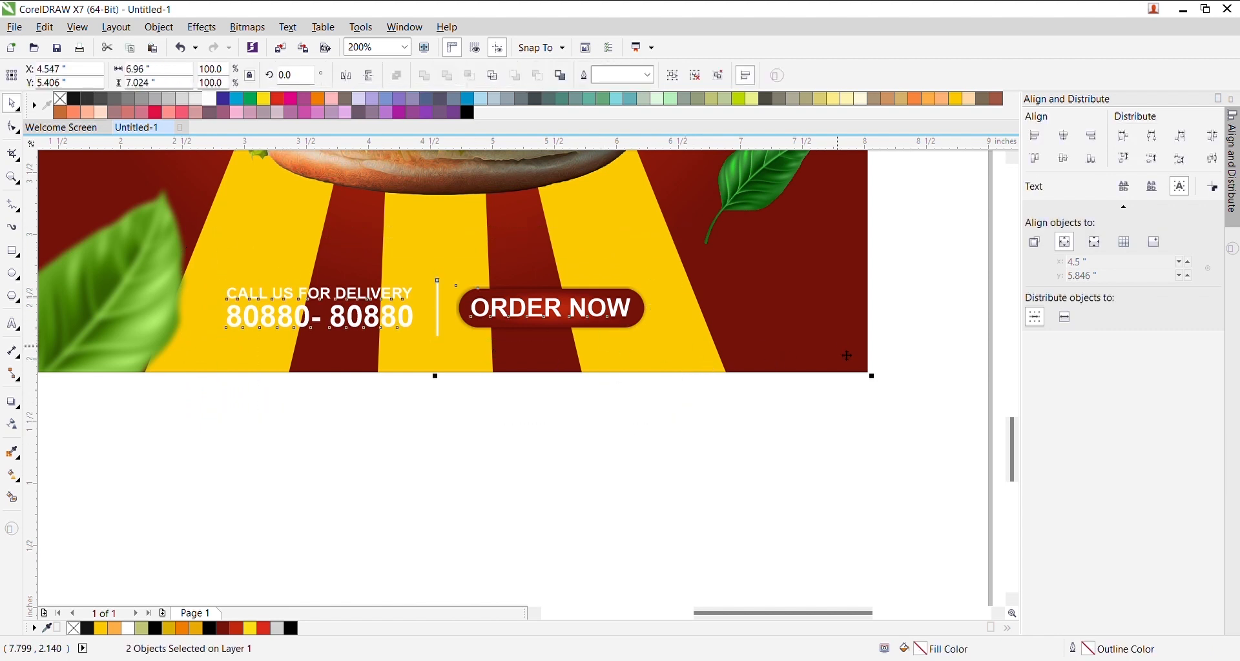
key("c")
left_click(632, 435)
scroll(476, 332, "down", 1)
scroll(479, 338, "down", 2)
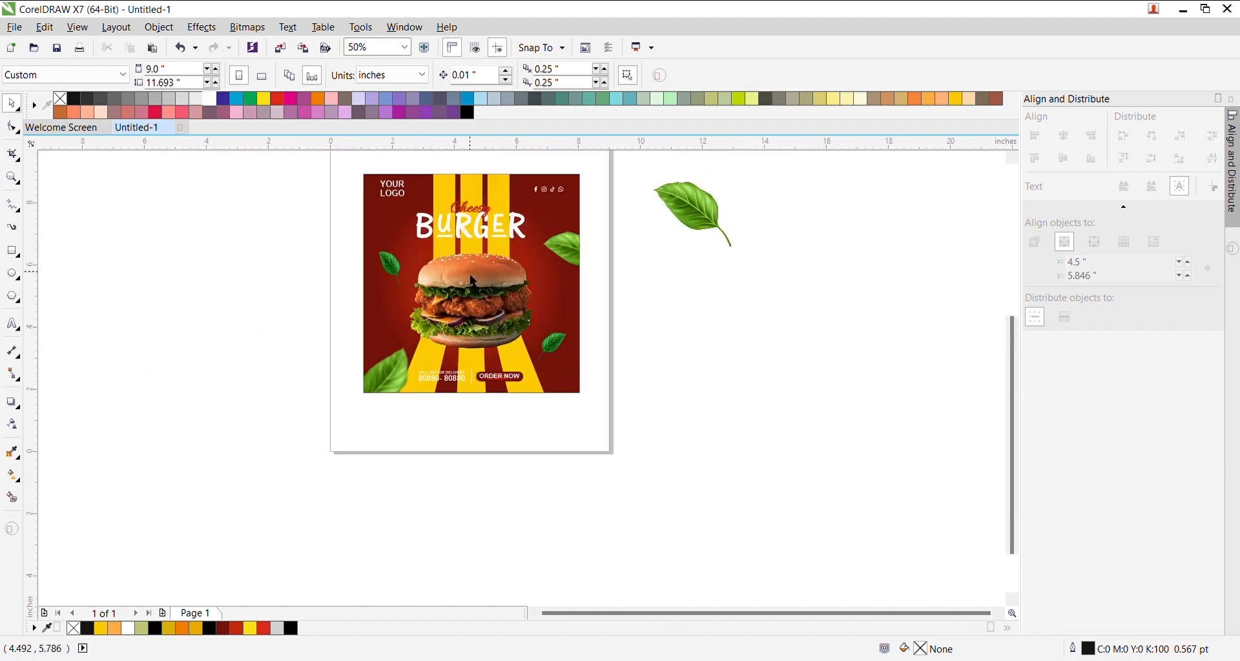
scroll(475, 279, "up", 1)
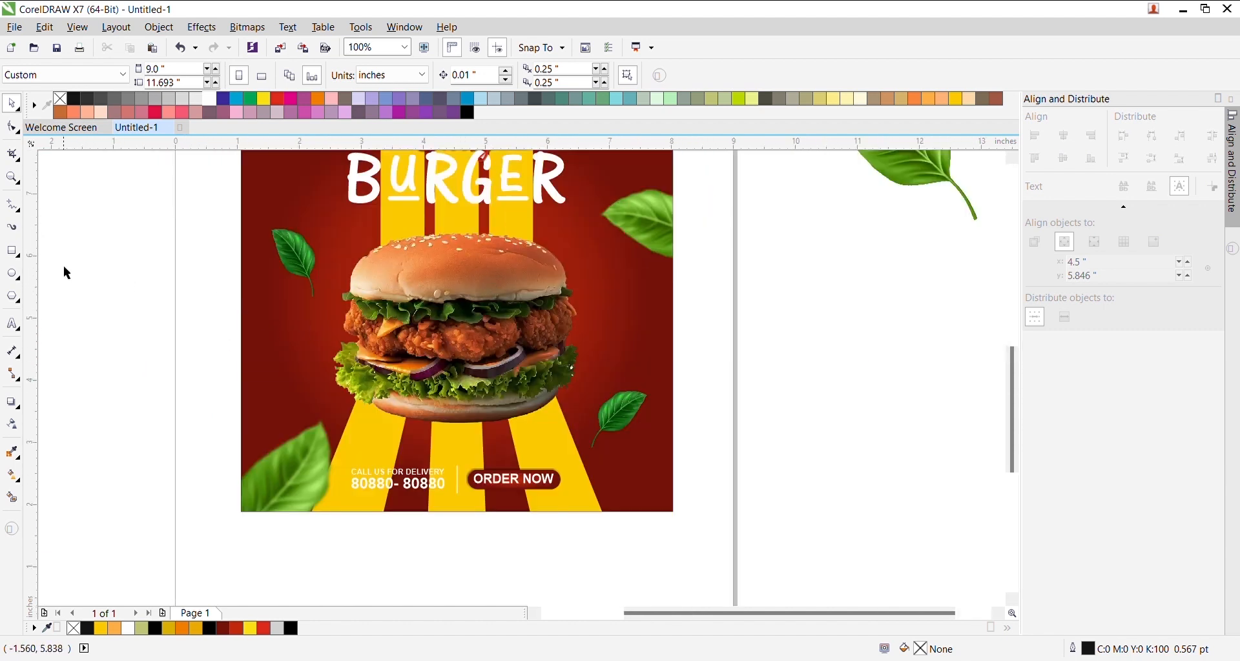
- Type '50%' in One Stroke Script LET and place it on the red panel left of the burger
left_click(11, 323)
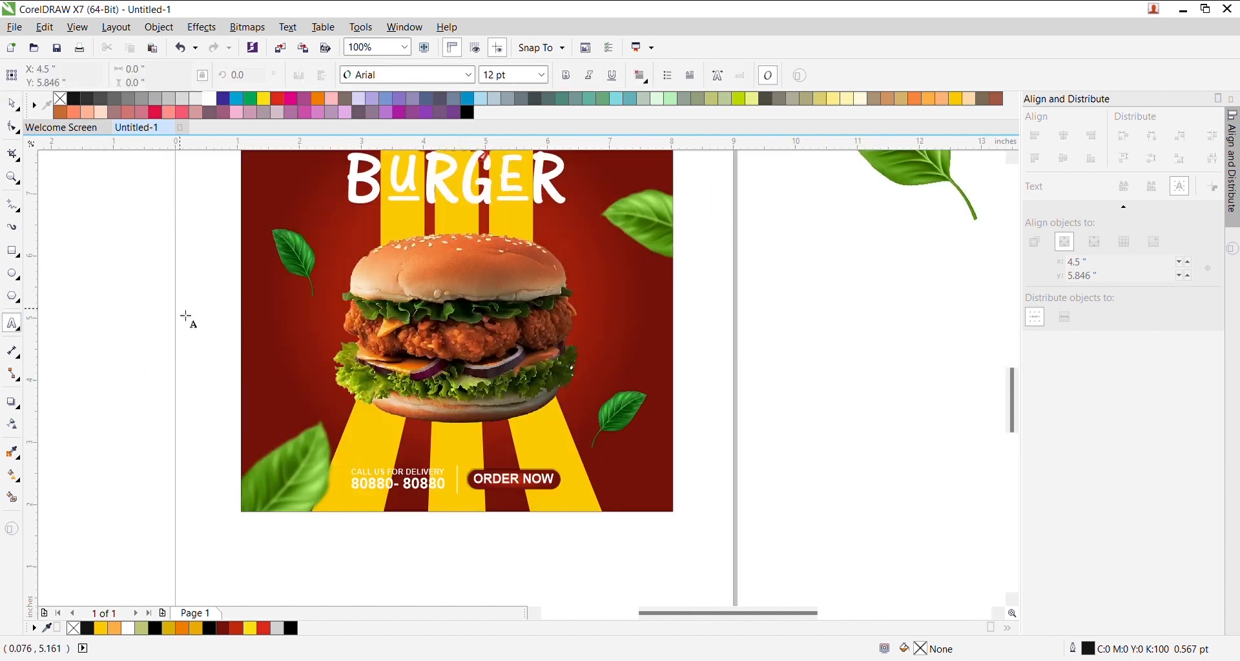
scroll(188, 319, "up", 1)
left_click(193, 324)
type("50")
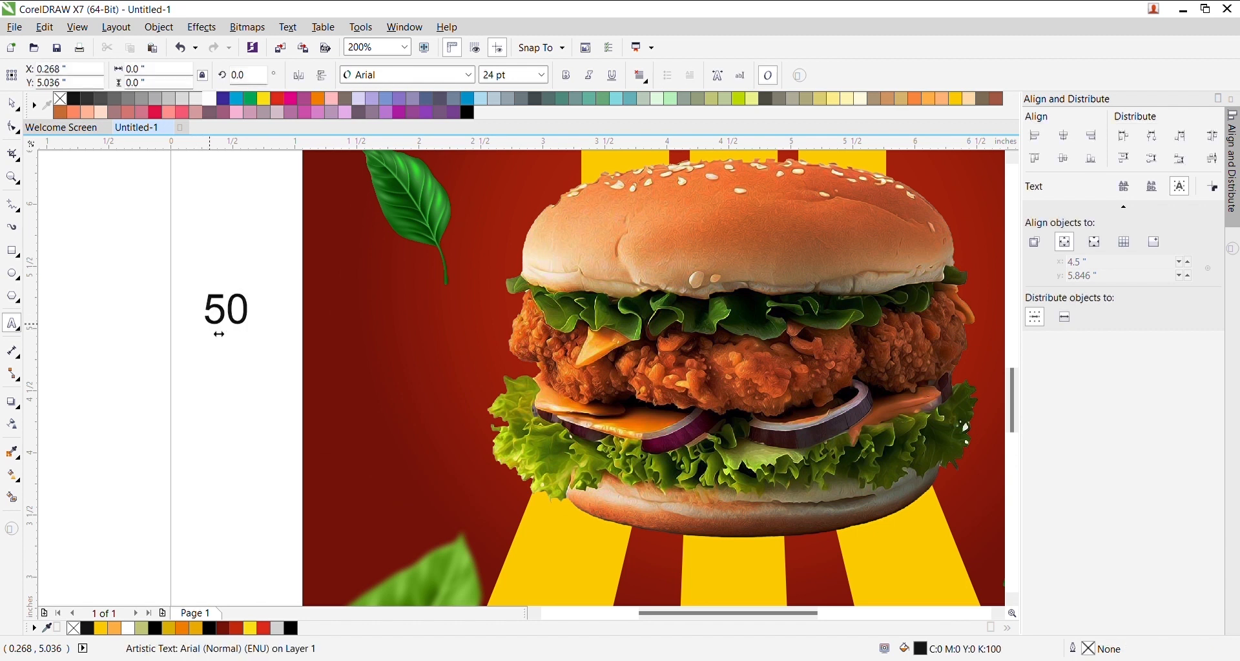
type("%")
key("ctrl+space")
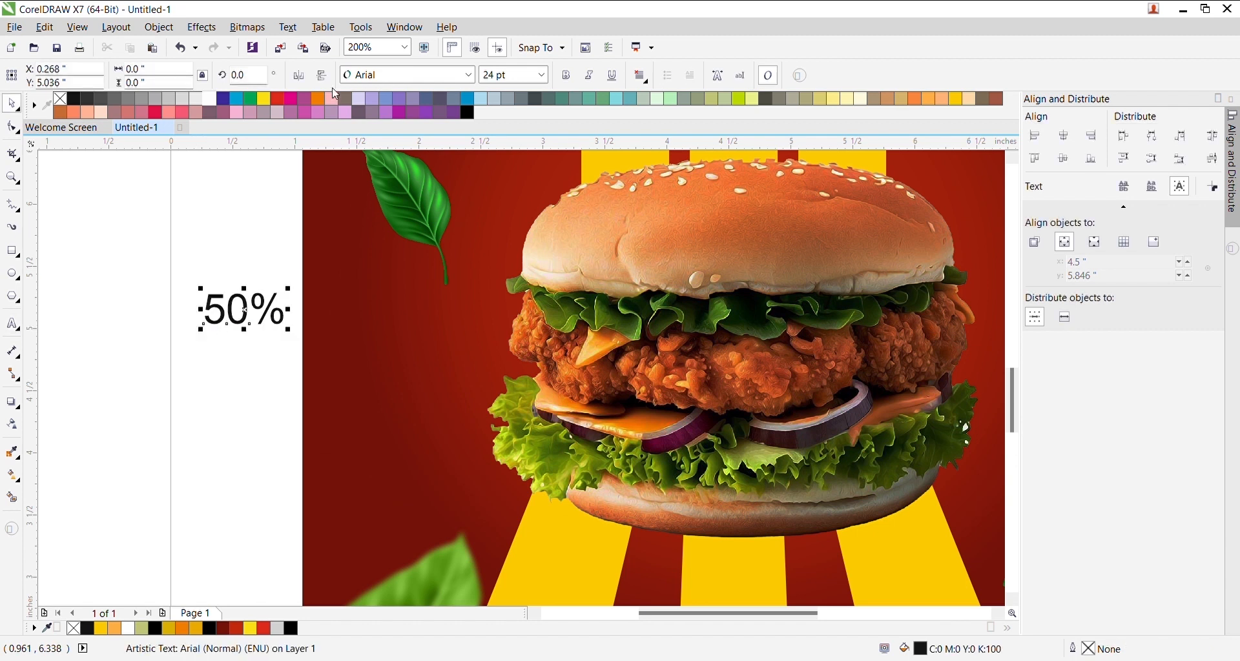
left_click(372, 80)
type("One Stroke Script LET")
key("Return")
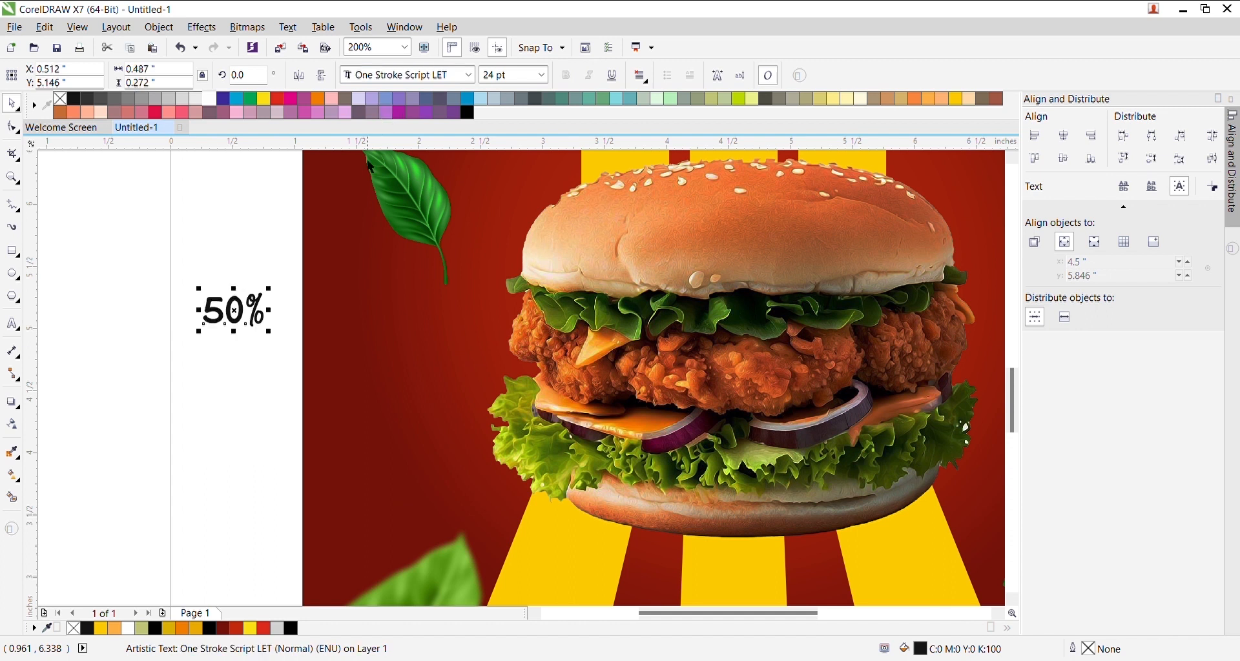
left_click_drag(250, 327, 456, 376)
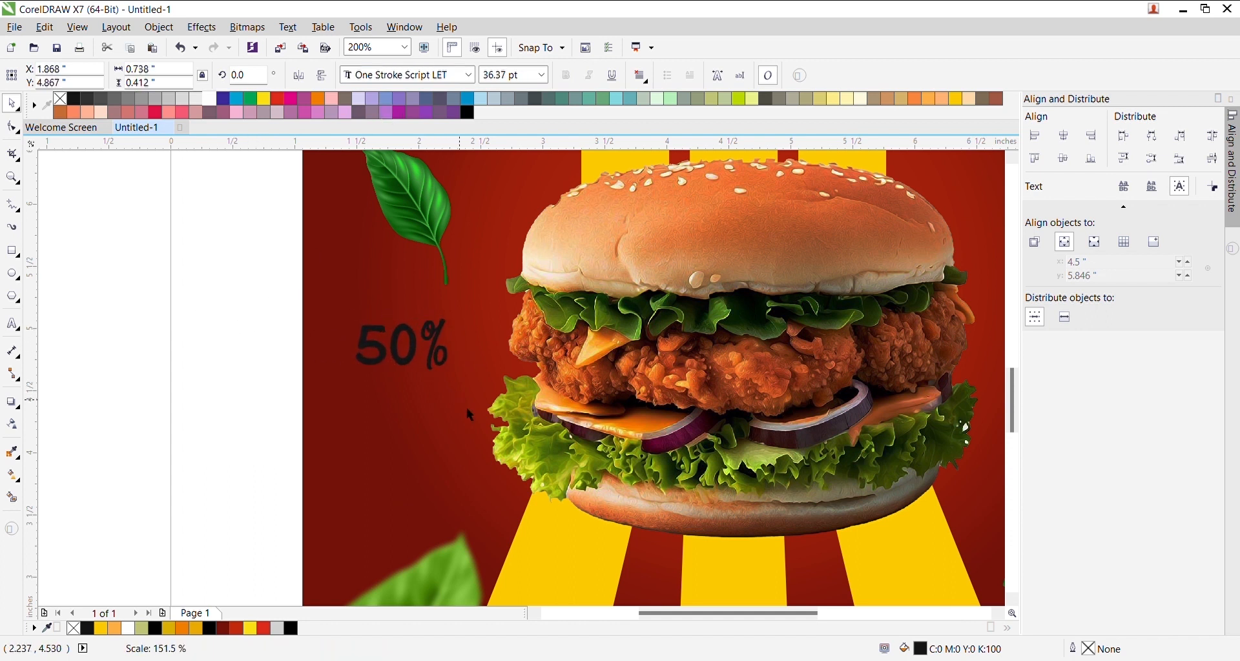
scroll(423, 352, "up", 1)
left_click_drag(418, 350, 415, 341)
- Duplicate the 50% text, replace it with 'OFF' and set its font to Allura
left_click_drag(331, 300, 355, 404)
double_click(374, 442)
key("ctrl+a")
type("OFF")
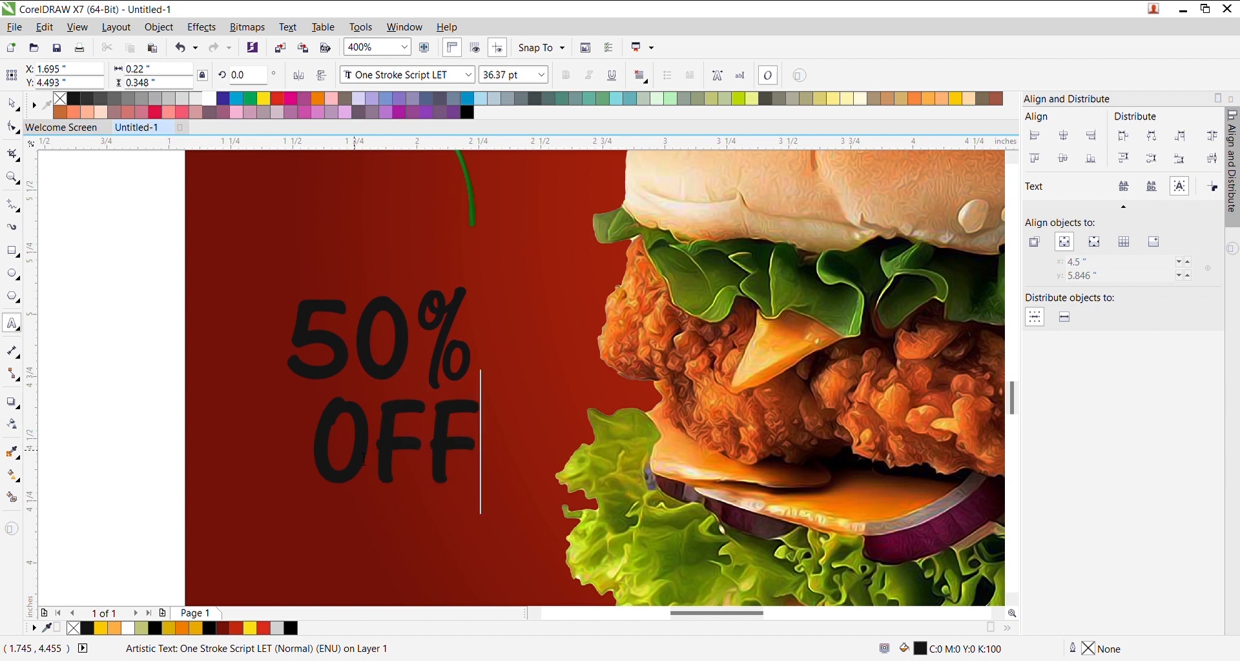
key("ctrl+space")
left_click(425, 80)
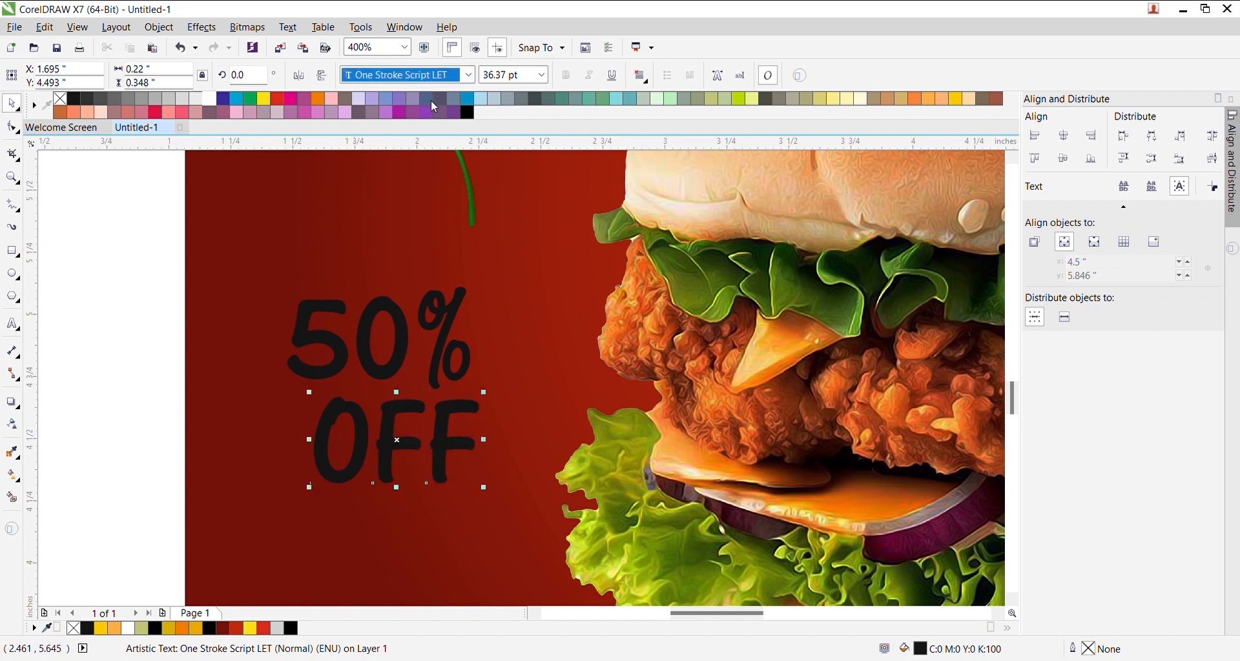
type("Allura")
key("Return")
- Retype the copy as 'Off', shrink it to about 20 pt and tuck it under 50%
double_click(452, 454)
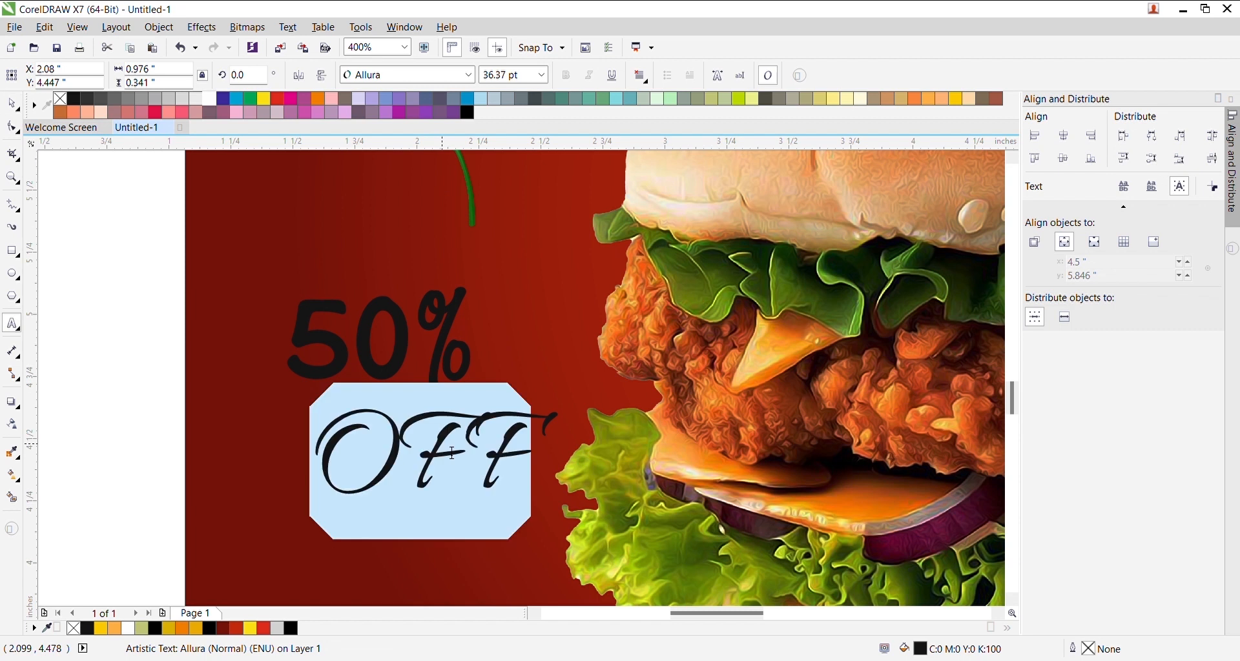
type("Off")
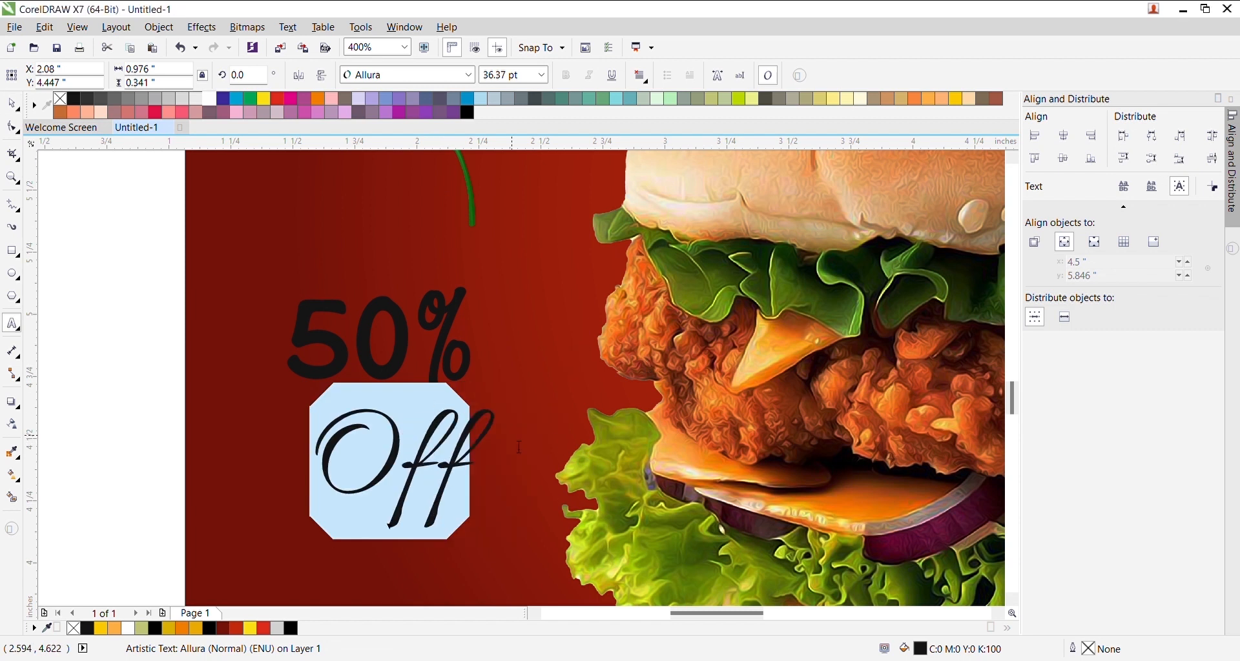
key("ctrl+space")
left_click_drag(470, 468, 446, 414)
left_click_drag(478, 352, 434, 379)
scroll(401, 419, "up", 2)
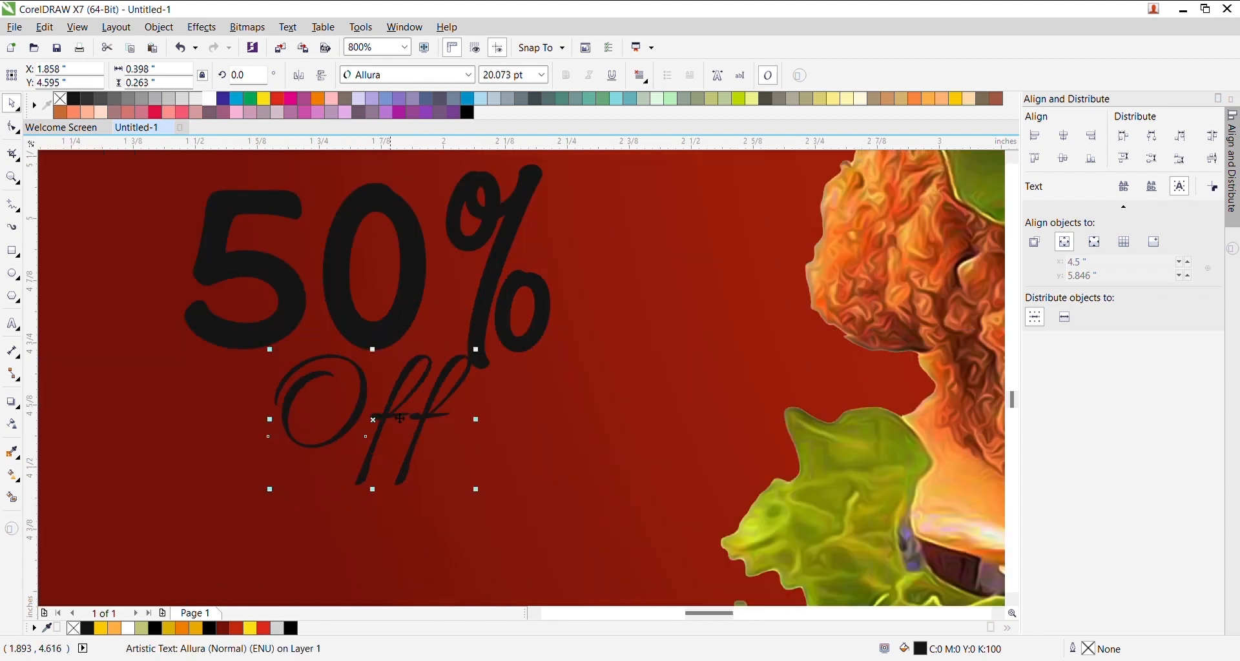
left_click(426, 368)
scroll(410, 420, "down", 6)
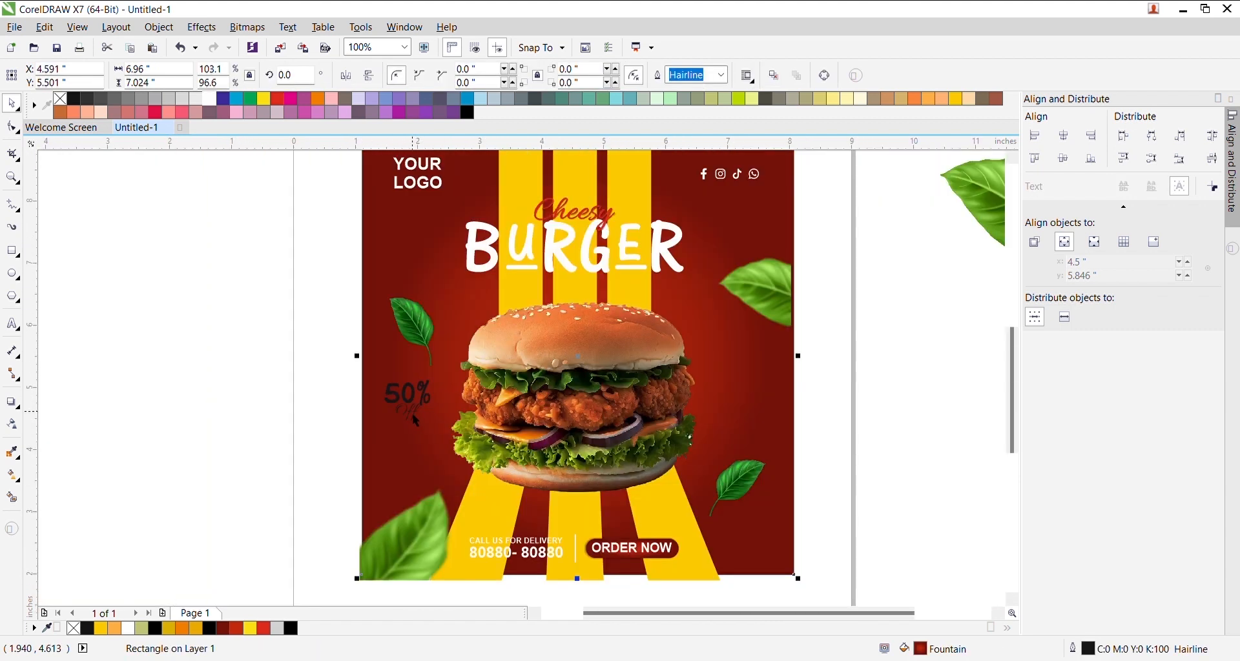
scroll(356, 395, "up", 2)
- Make the 50% text white and the Off text yellow, nudging Off into place
scroll(356, 395, "up", 3)
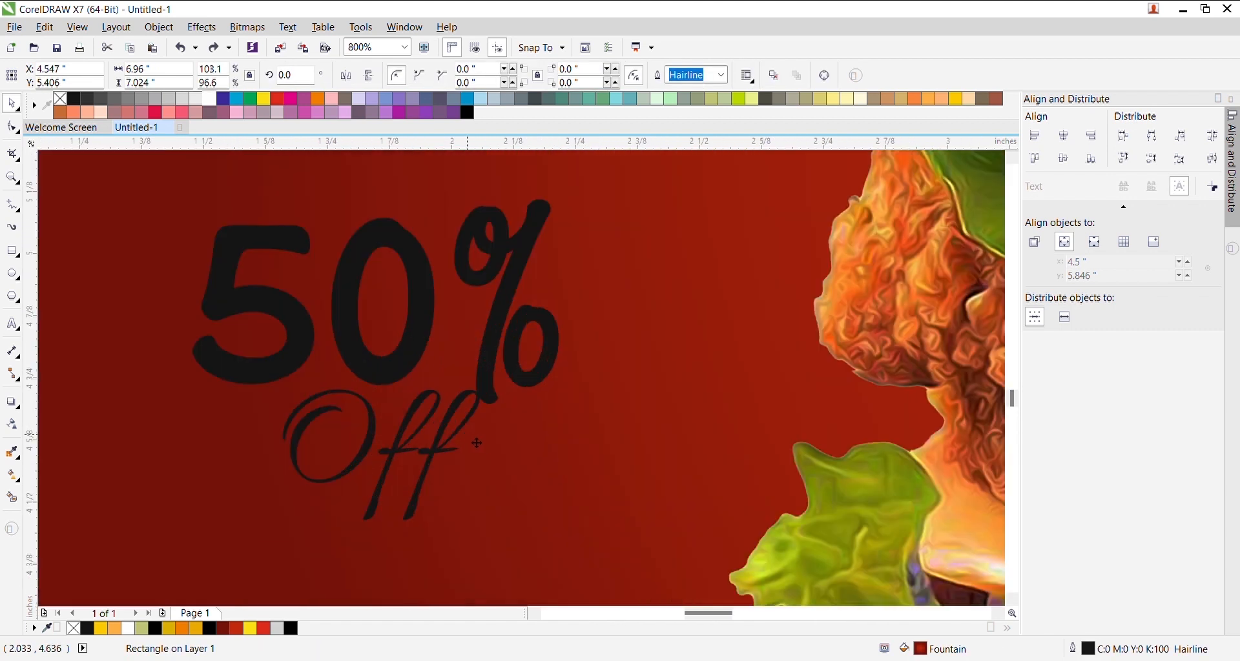
left_click(499, 398)
left_click_drag(499, 398, 504, 391)
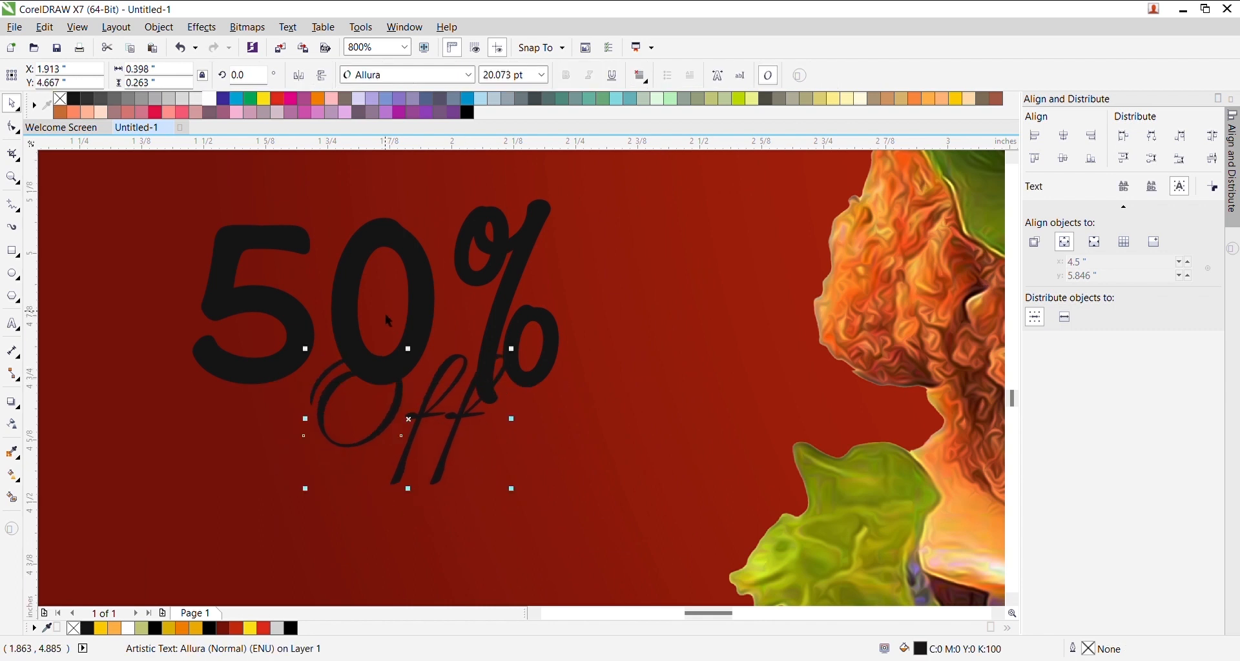
left_click(355, 283)
left_click(223, 101)
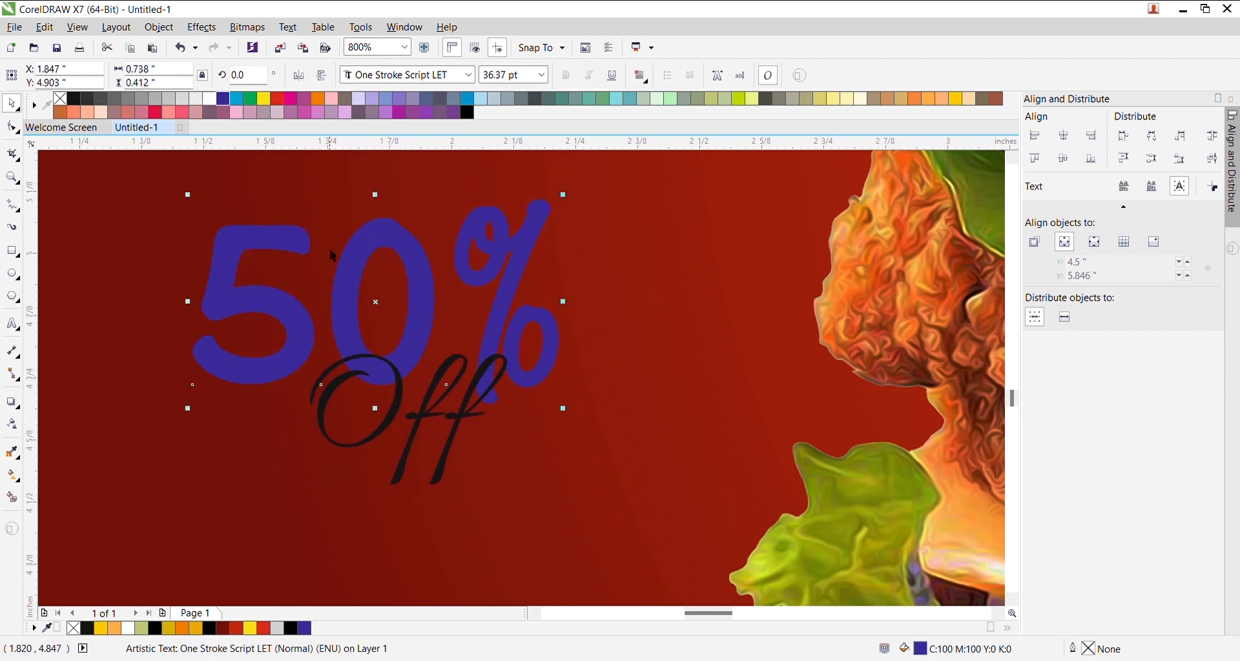
left_click(211, 100)
left_click(381, 432)
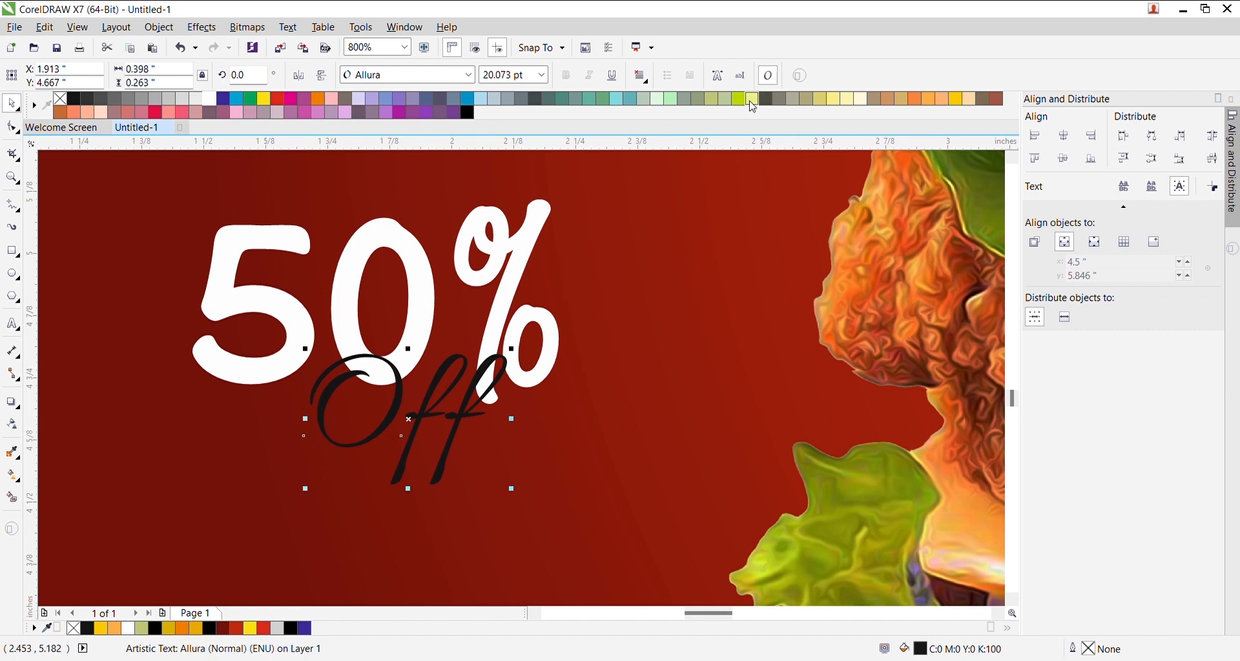
left_click(959, 101)
left_click_drag(445, 398, 444, 390)
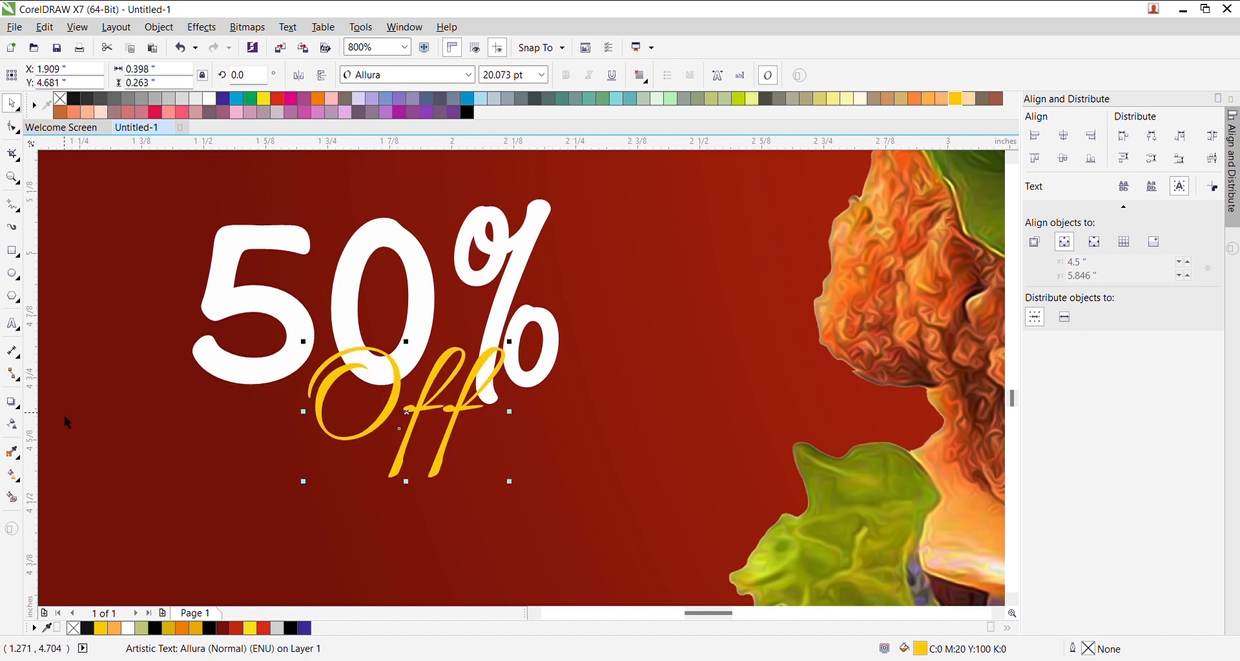
- Add a drop shadow to Off, positioned almost directly beneath it
left_click(11, 402)
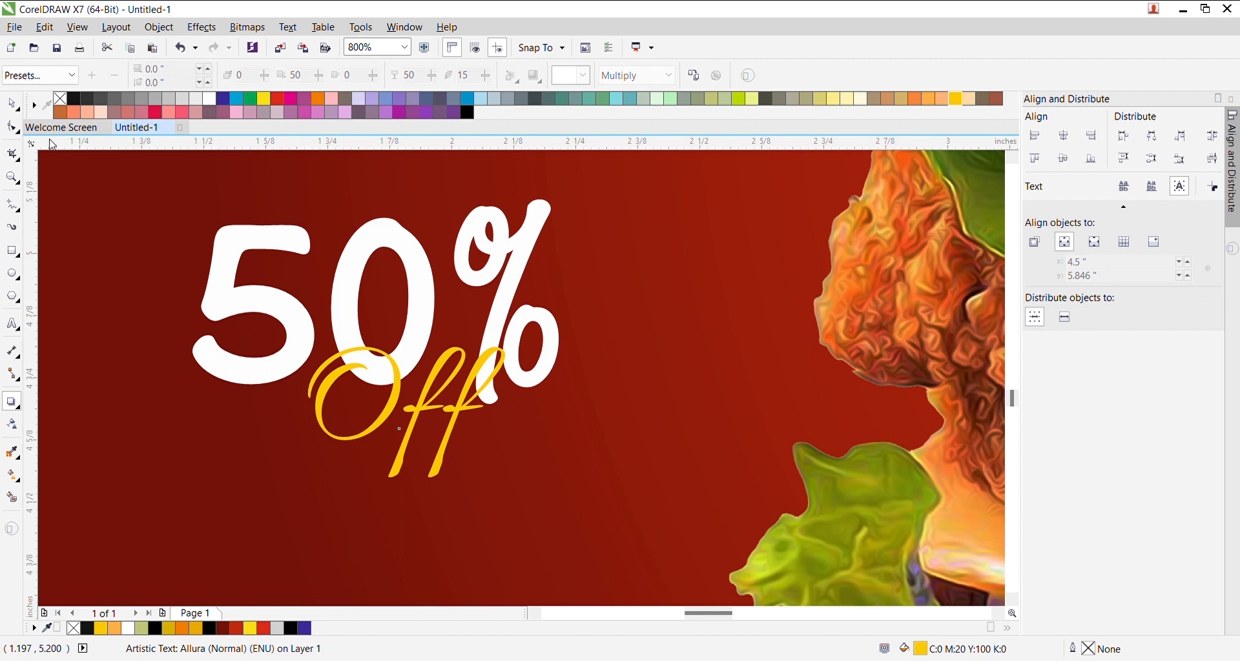
left_click(27, 102)
scroll(447, 423, "down", 2)
scroll(496, 465, "up", 1)
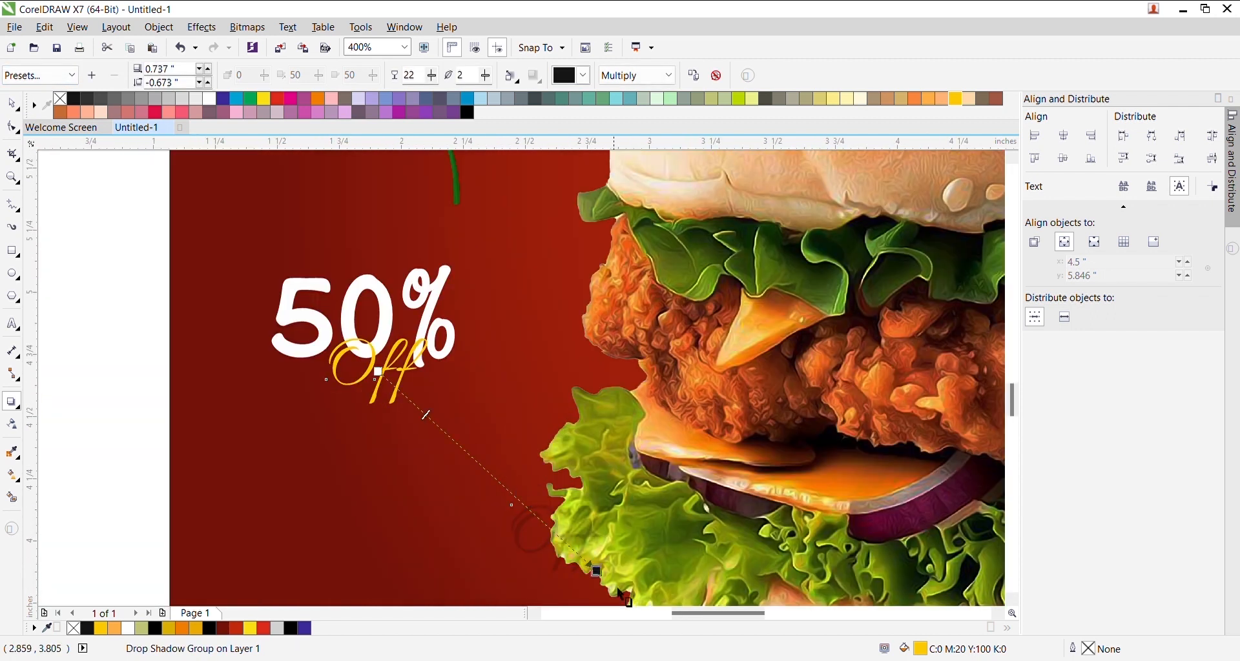
left_click_drag(595, 571, 418, 403)
scroll(417, 402, "up", 2)
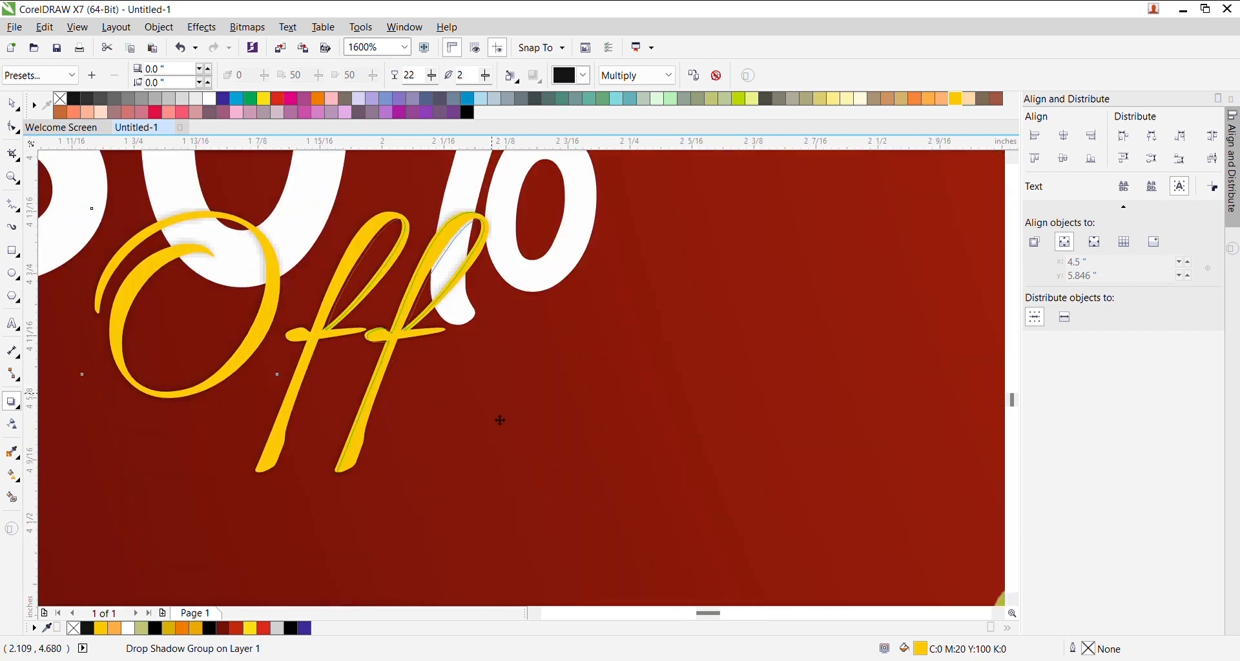
left_click_drag(491, 454, 436, 483)
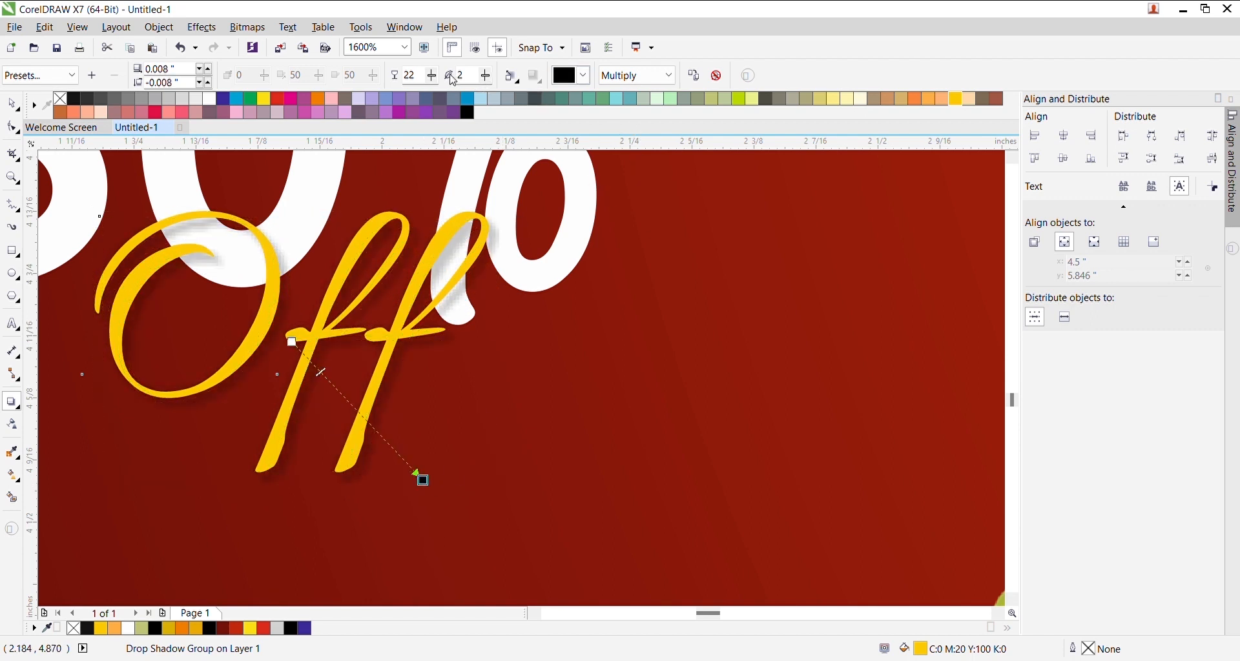
- Set the Off shadow to opacity 50 and feather 5
type("50")
key("Tab")
type("5")
key("Return")
left_click_drag(470, 89, 428, 75)
key("Return")
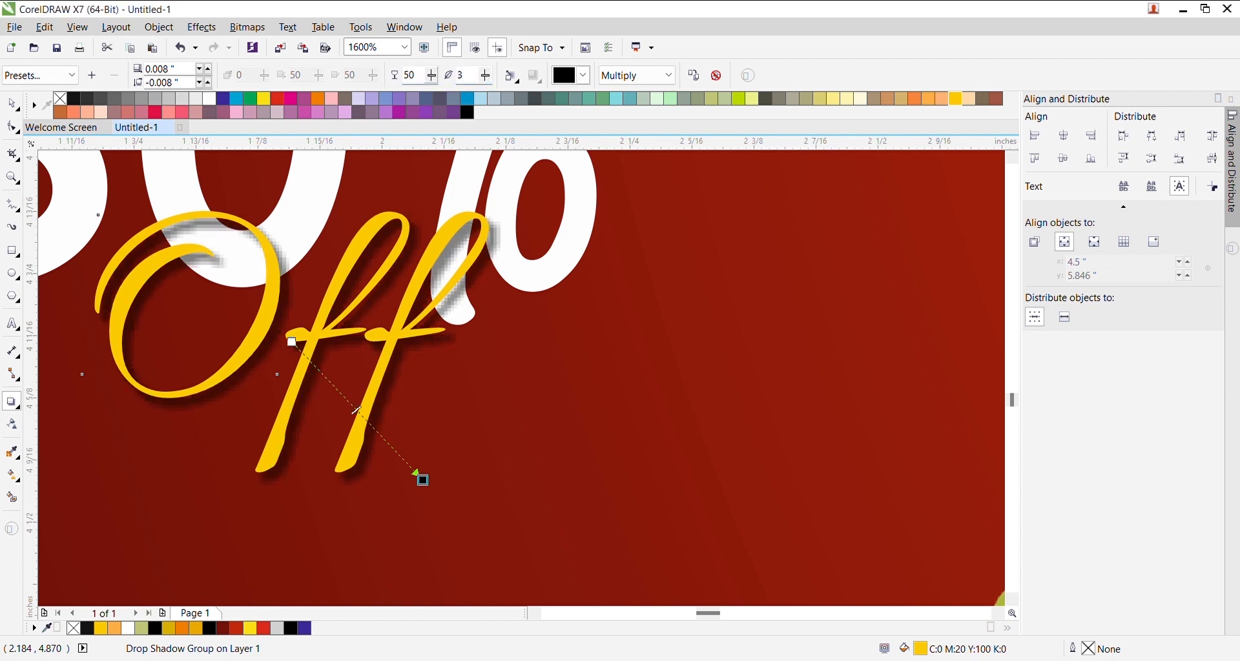
scroll(446, 321, "down", 1)
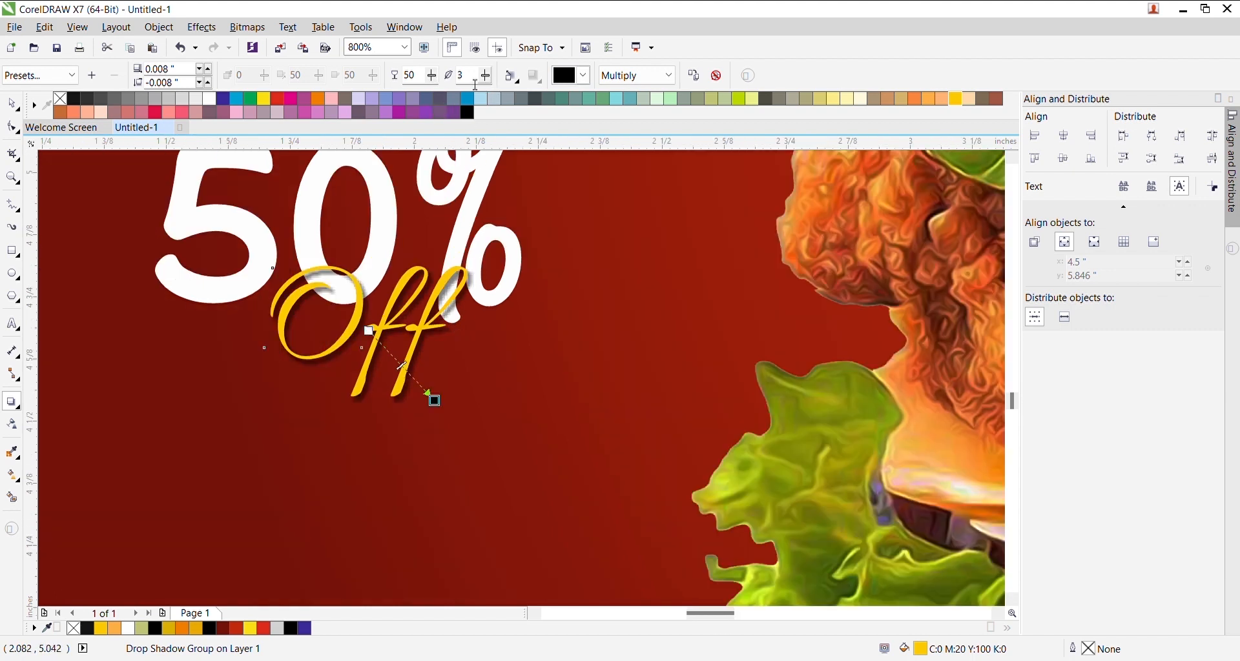
type("5")
key("Return")
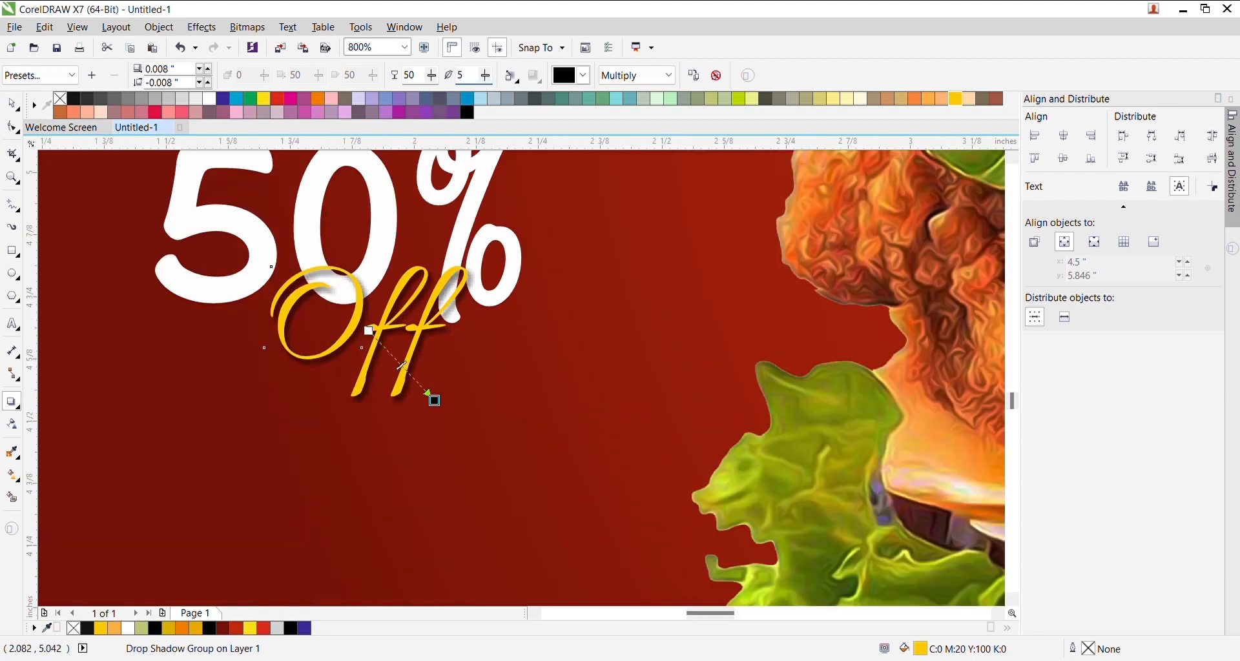
scroll(382, 301, "down", 2)
scroll(392, 232, "up", 2)
- Set the 50% text's drop shadow to opacity 50 and feather 10
key("space")
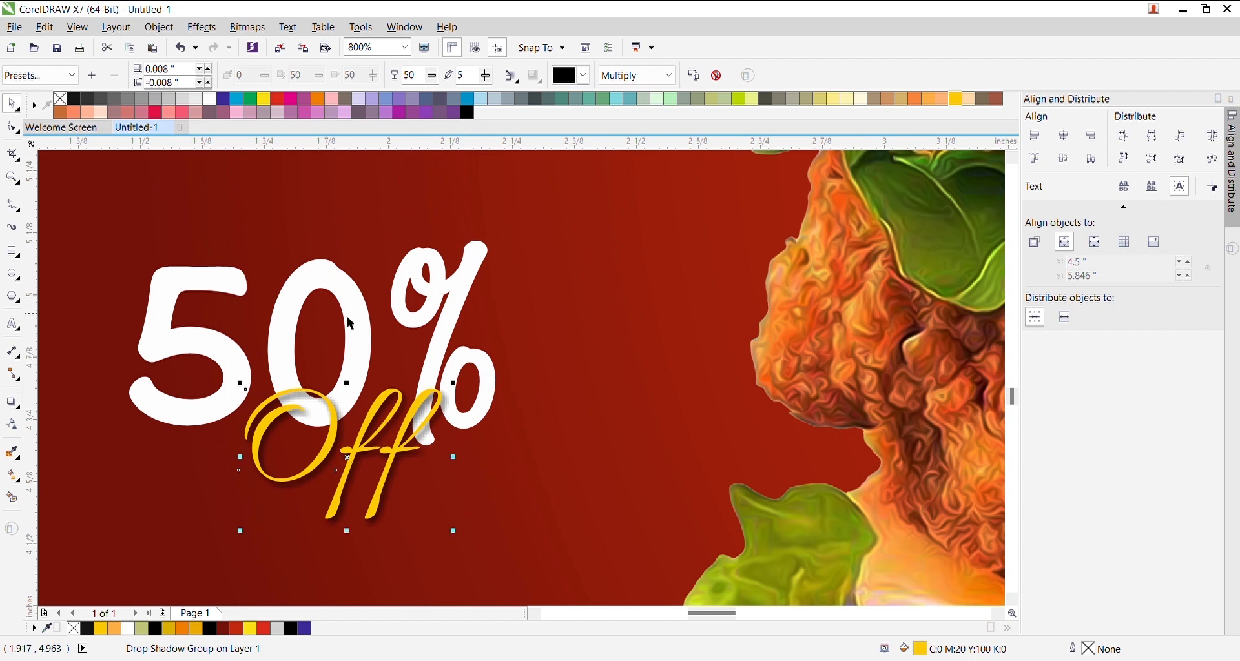
left_click(354, 319)
left_click(12, 402)
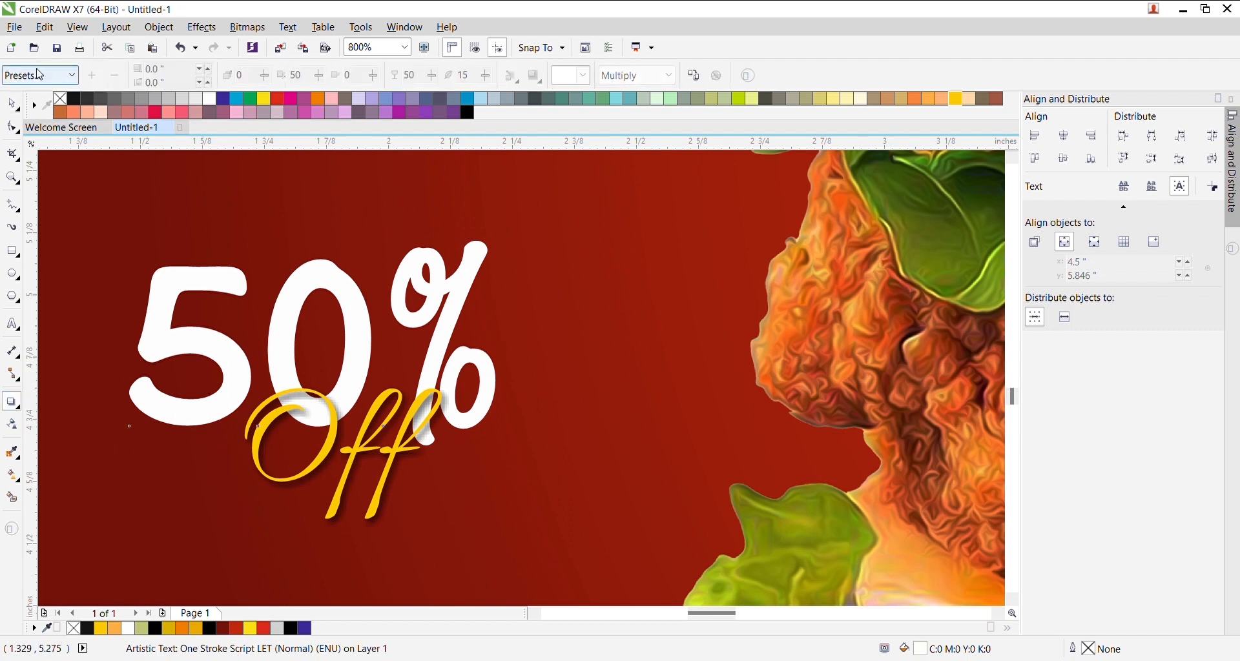
double_click(425, 80)
key("Tab")
type("10")
key("Return")
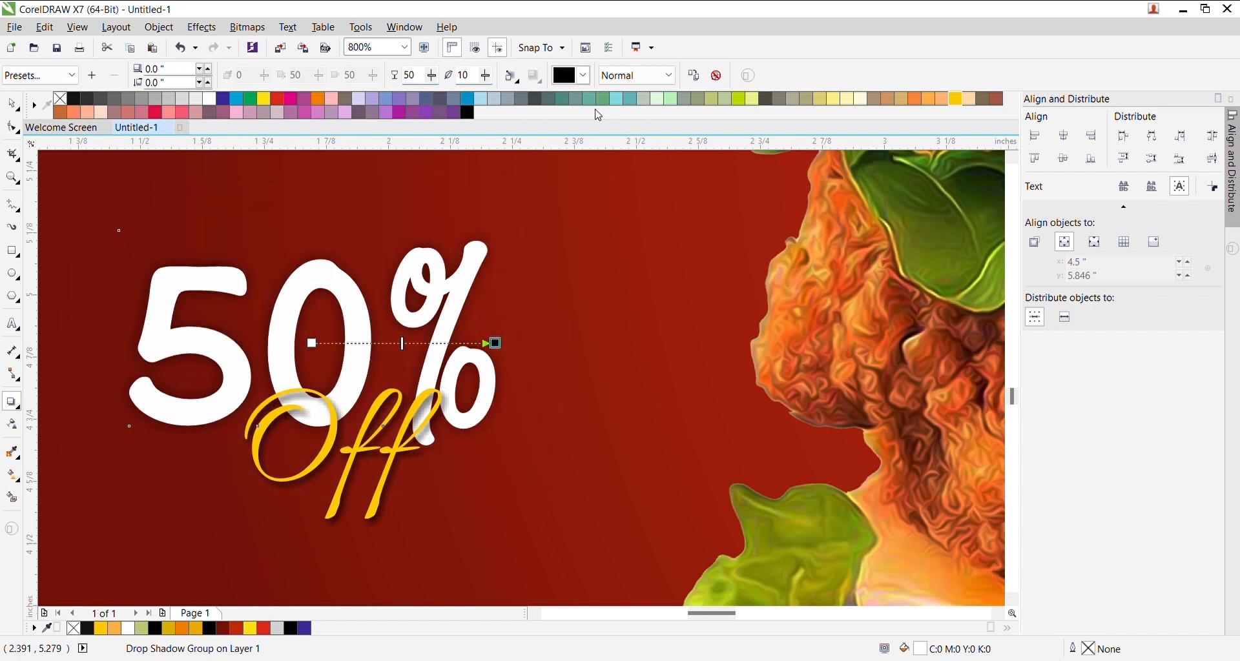
scroll(639, 272, "down", 1)
- Group the four 50% Off badge objects and drag the group to the right of the burger
key("space")
left_click_drag(186, 219, 610, 462)
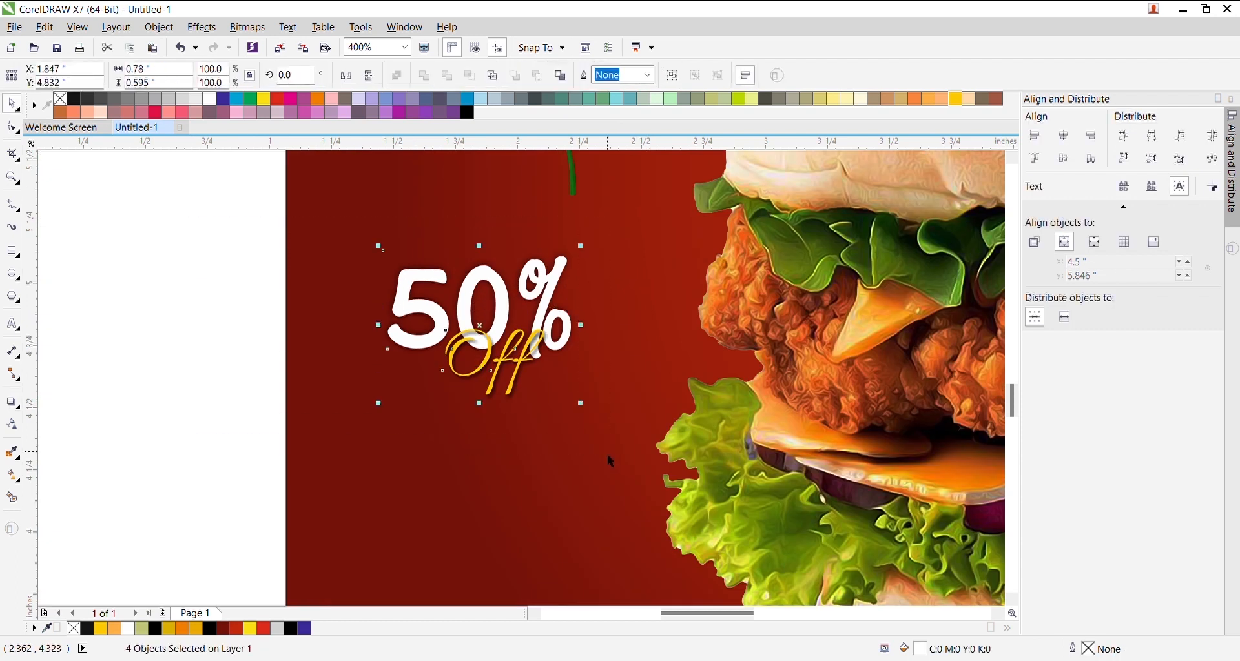
key("ctrl+g")
scroll(557, 372, "down", 2)
scroll(556, 380, "up", 1)
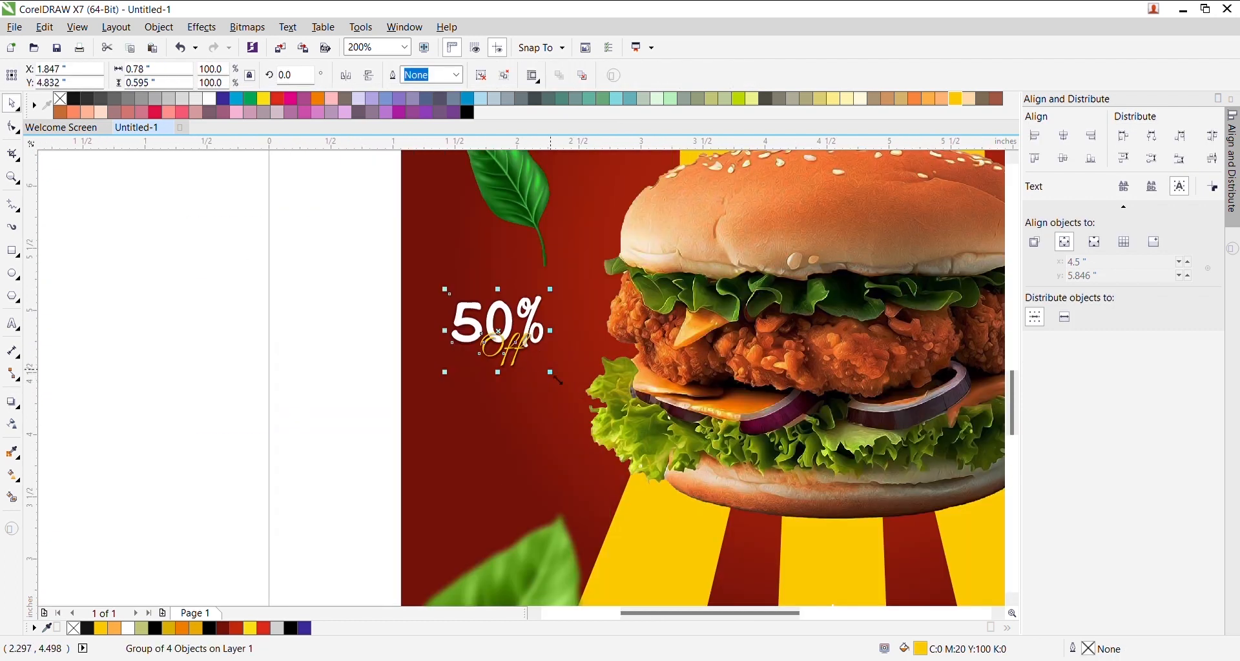
left_click_drag(522, 341, 901, 374)
scroll(530, 365, "down", 1)
scroll(902, 374, "up", 2)
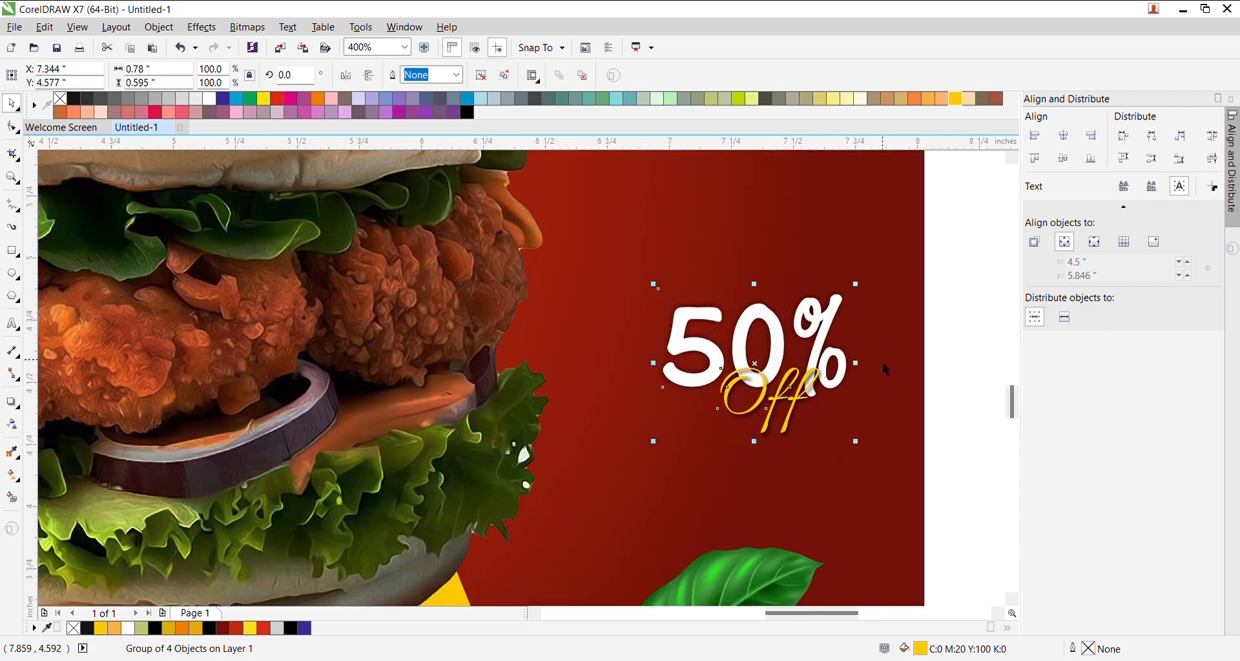
- Ungroup the badge copy, change its 50% text to Rs.50, and shift it slightly left
left_click(505, 75)
scroll(757, 276, "down", 1)
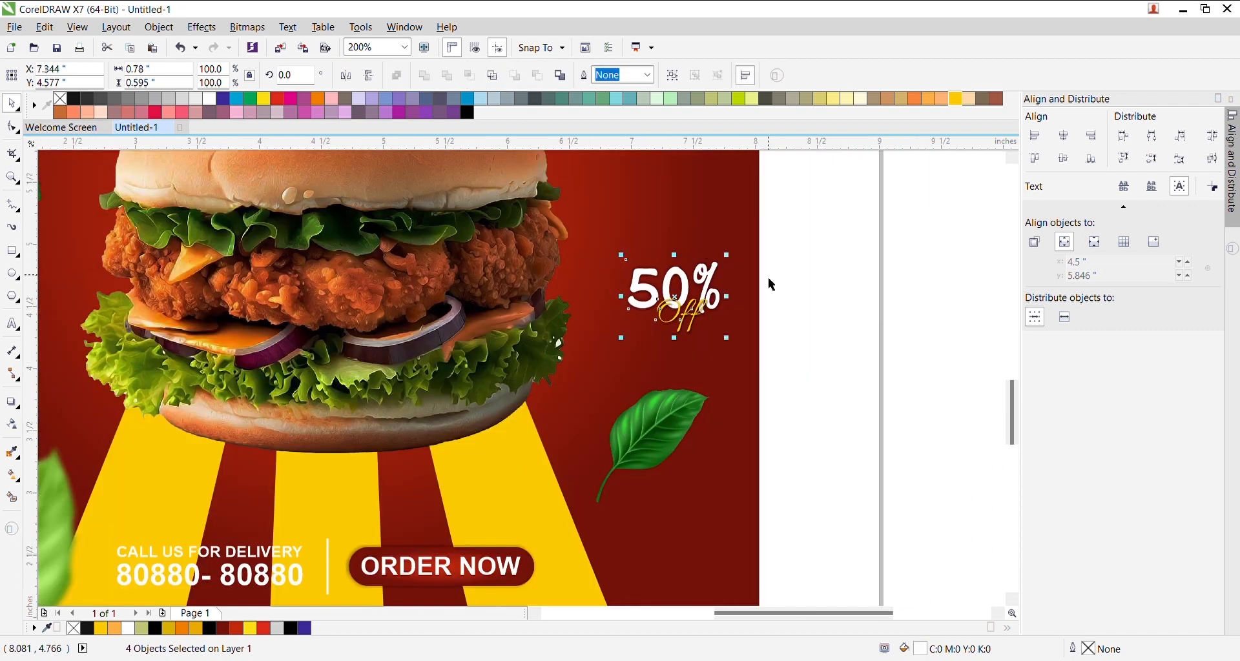
scroll(770, 276, "up", 1)
left_click(769, 276)
double_click(649, 281)
key("ctrl+a")
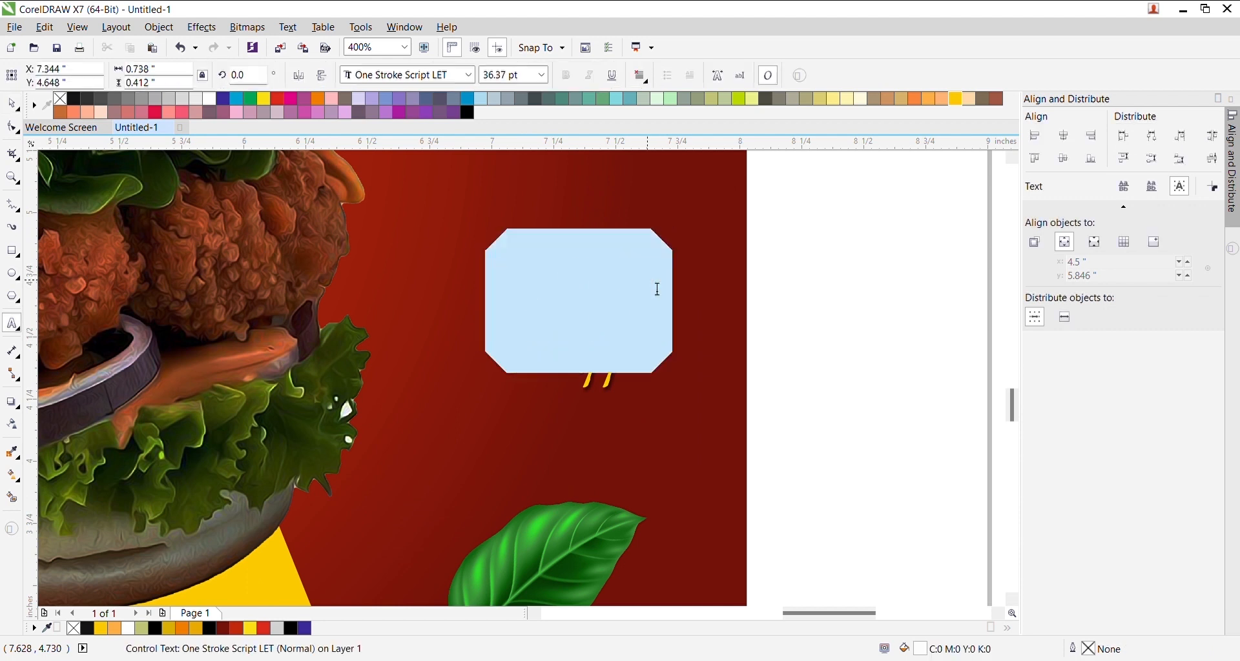
type("Rs.")
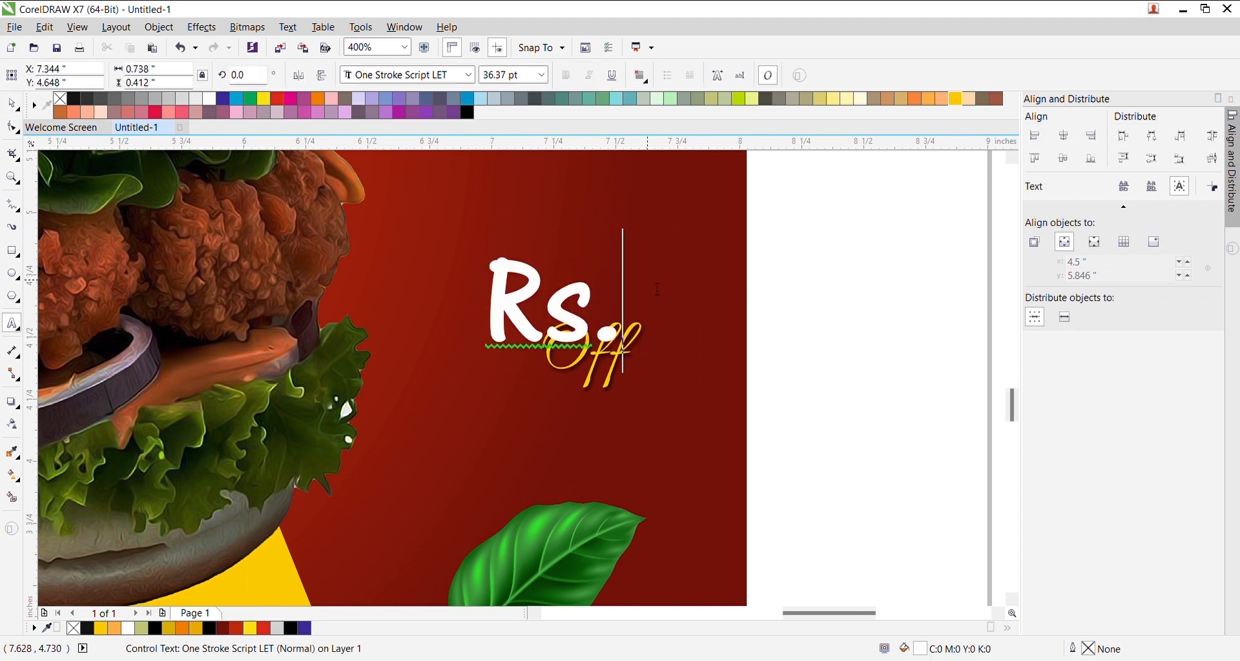
type("50")
key("ctrl+space")
left_click_drag(676, 311, 637, 311)
- Replace the Off text with Only and marquee-select all parts of the new badge
double_click(612, 383)
key("ctrl+a")
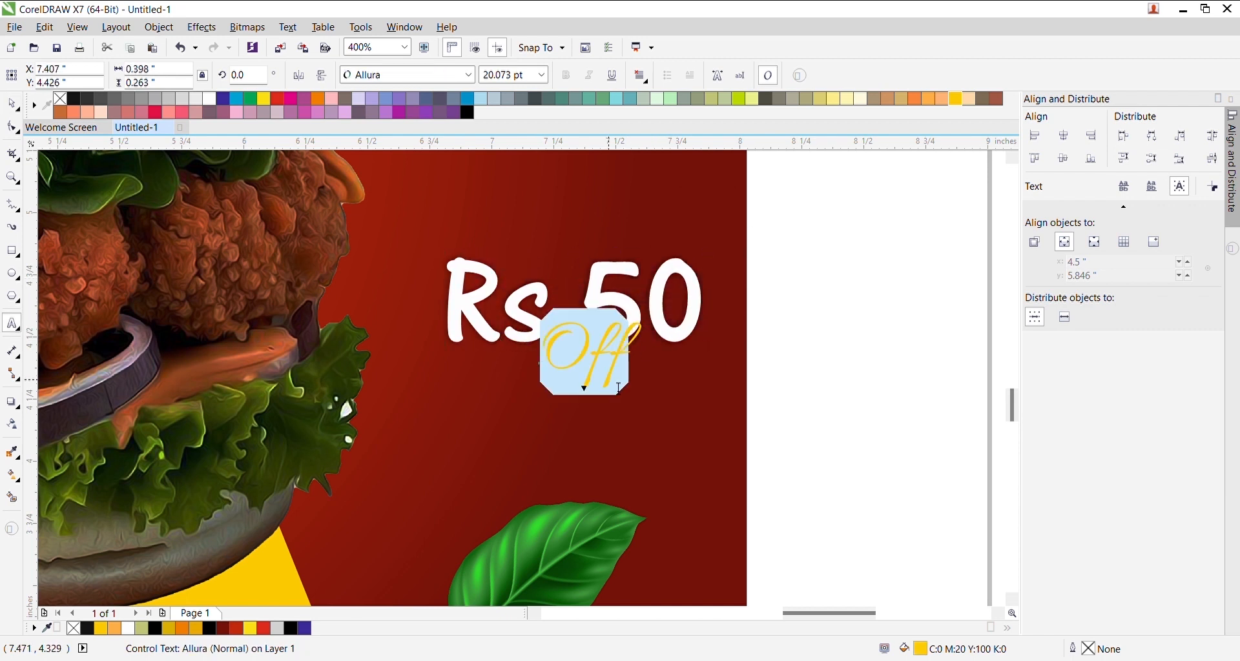
type("Only")
key("ctrl+space")
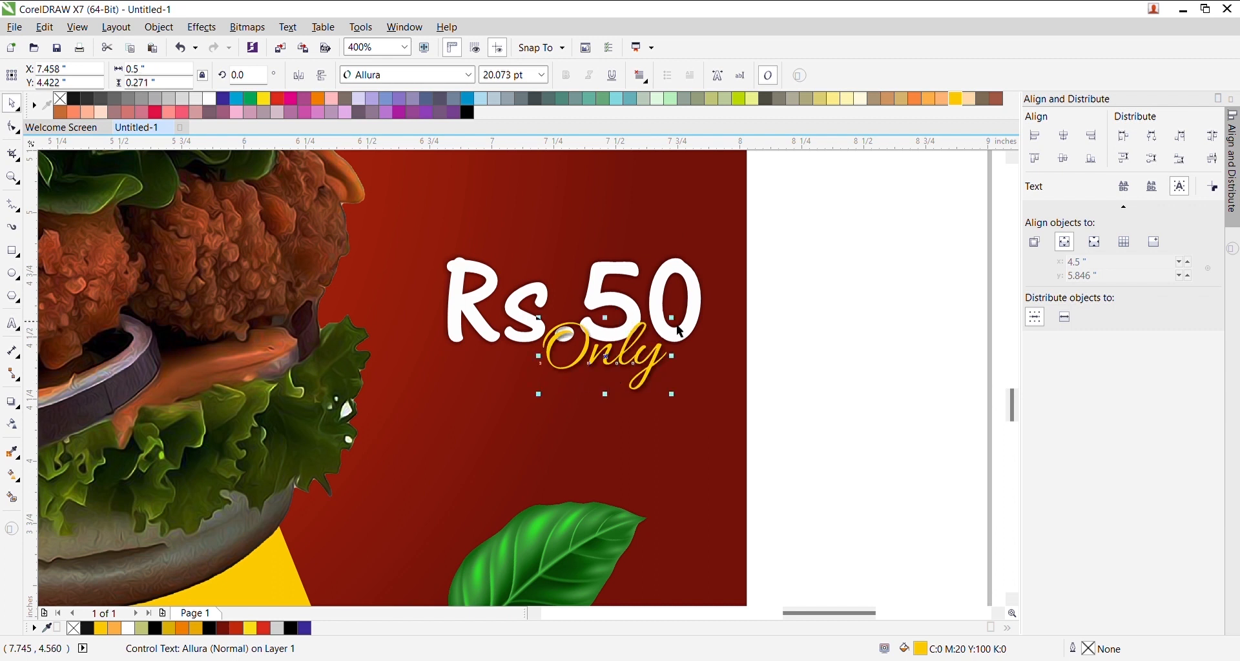
scroll(681, 332, "down", 2)
left_click_drag(738, 284, 606, 354)
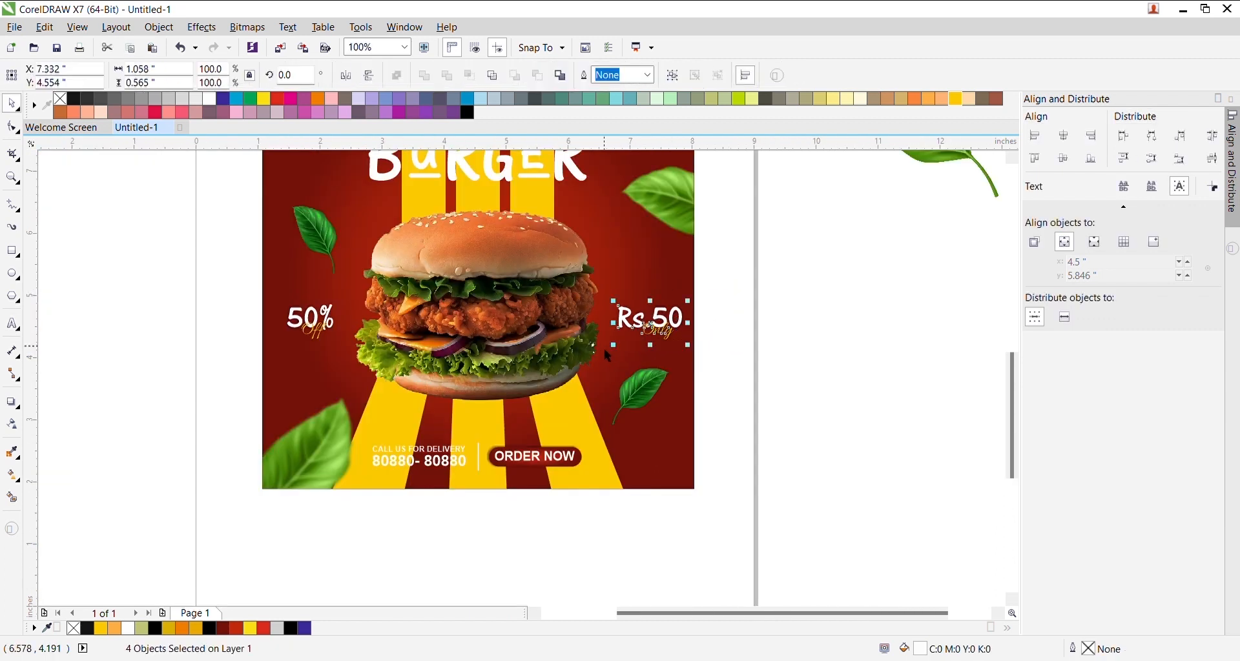
- Group the Rs.50 Only badge parts with Ctrl+G, then check the 50% Off badge and burger image
key("ctrl+g")
left_click_drag(217, 282, 351, 358)
scroll(452, 292, "down", 2)
scroll(452, 292, "up", 1)
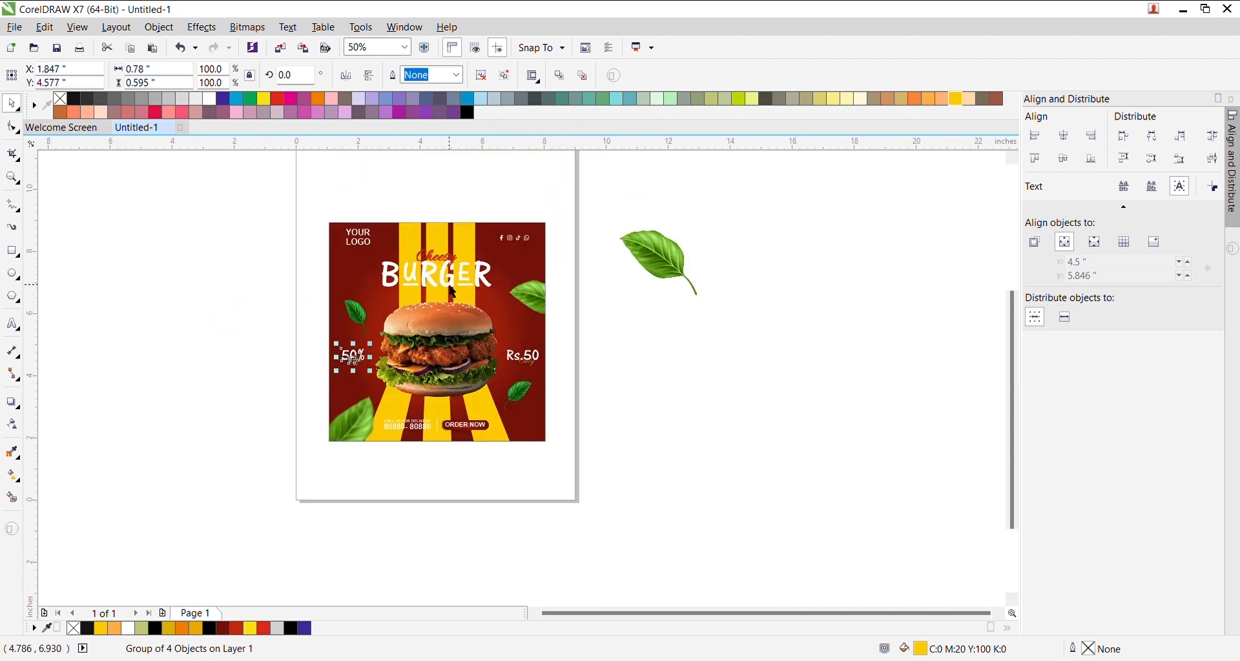
scroll(544, 240, "up", 1)
scroll(544, 239, "down", 1)
scroll(468, 335, "up", 1)
left_click(468, 335)
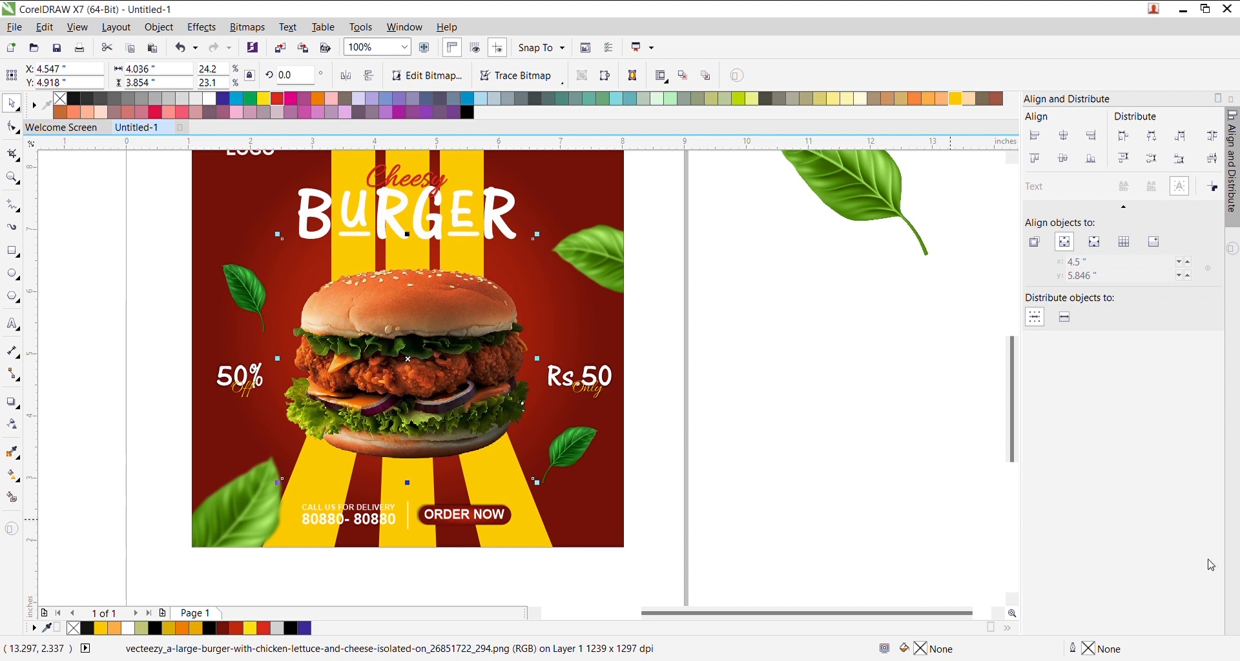
scroll(536, 271, "down", 1)
scroll(500, 228, "up", 1)
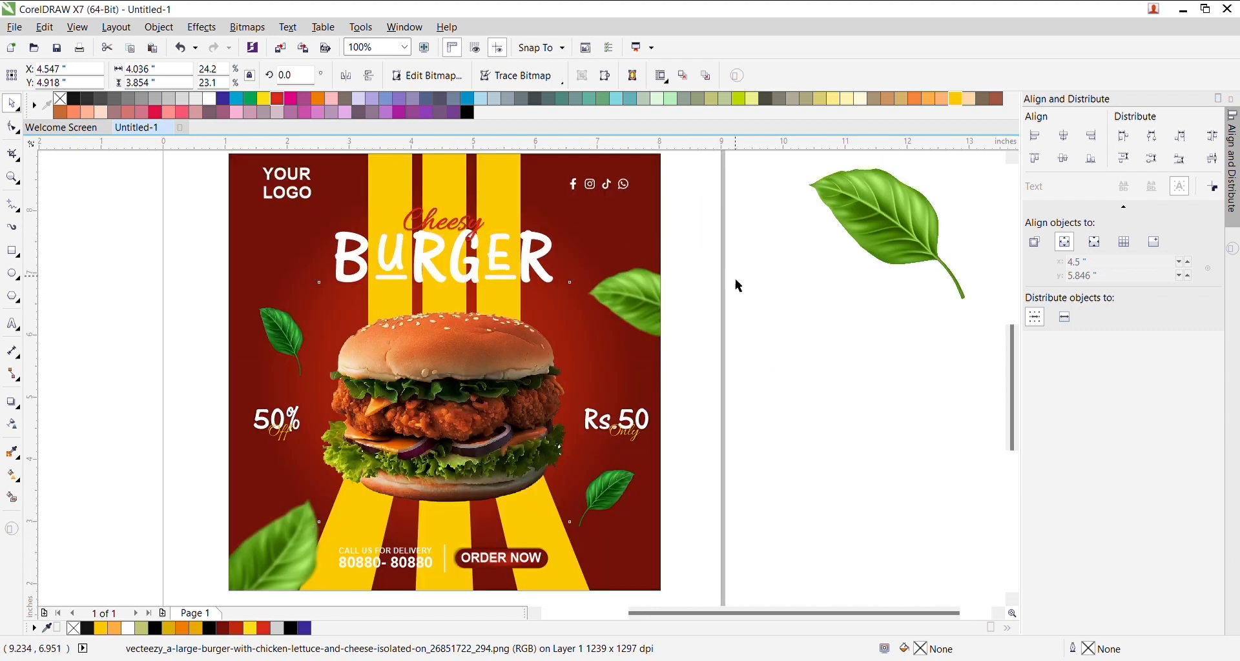
- Adjust the red background's gradient, darkening its centre colour towards a flat dark red
left_click(644, 234)
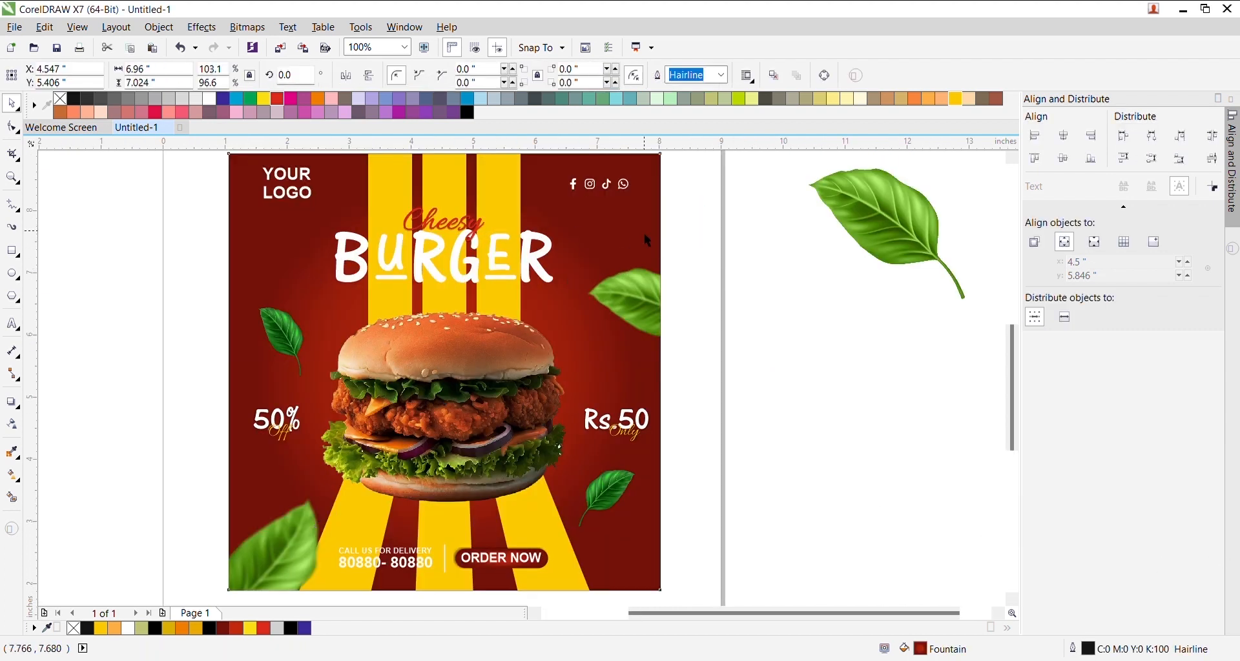
left_click(18, 478)
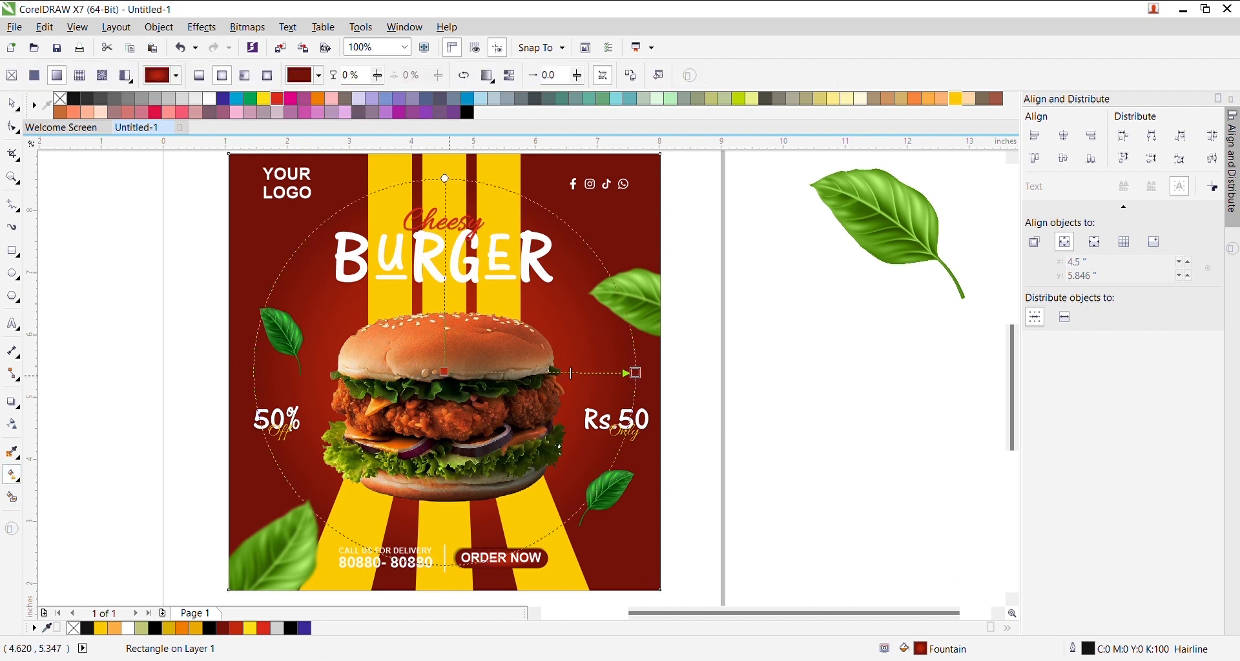
left_click(444, 373)
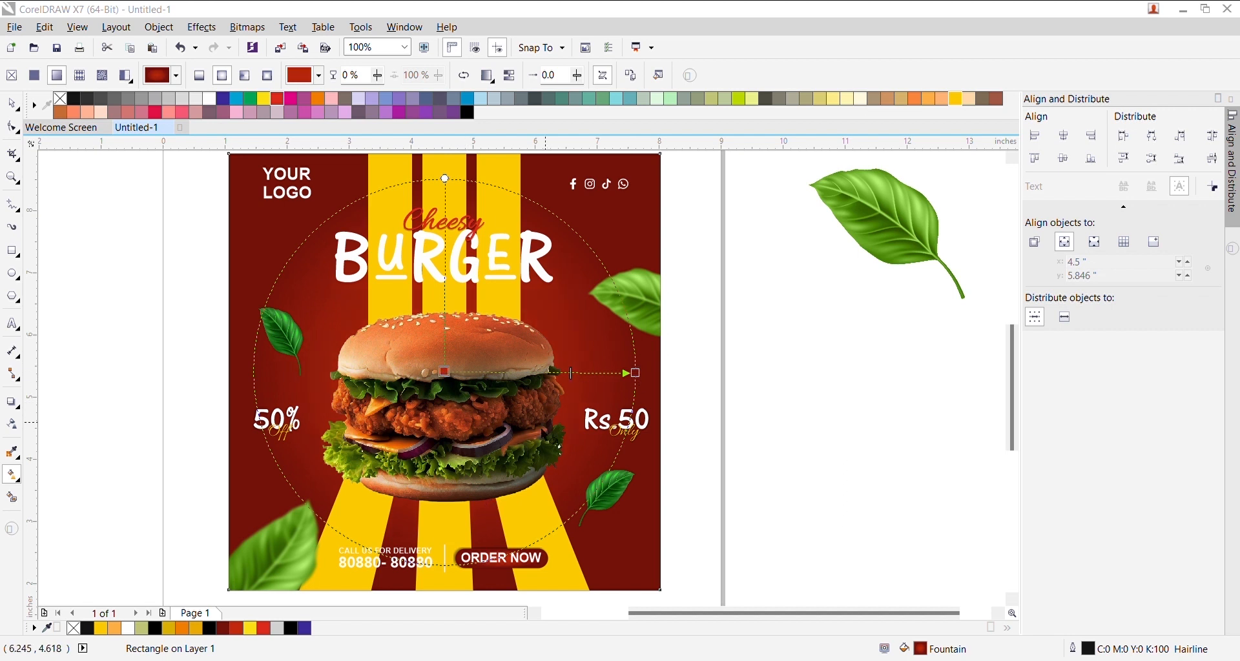
left_click(644, 379)
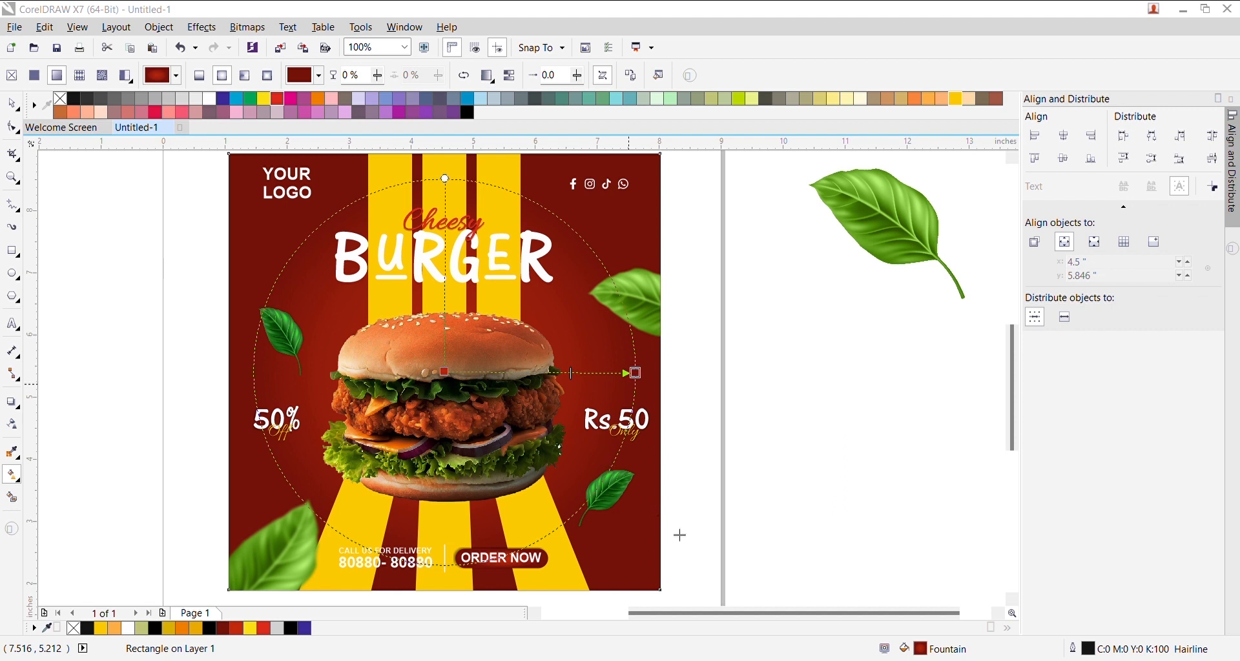
left_click(44, 222)
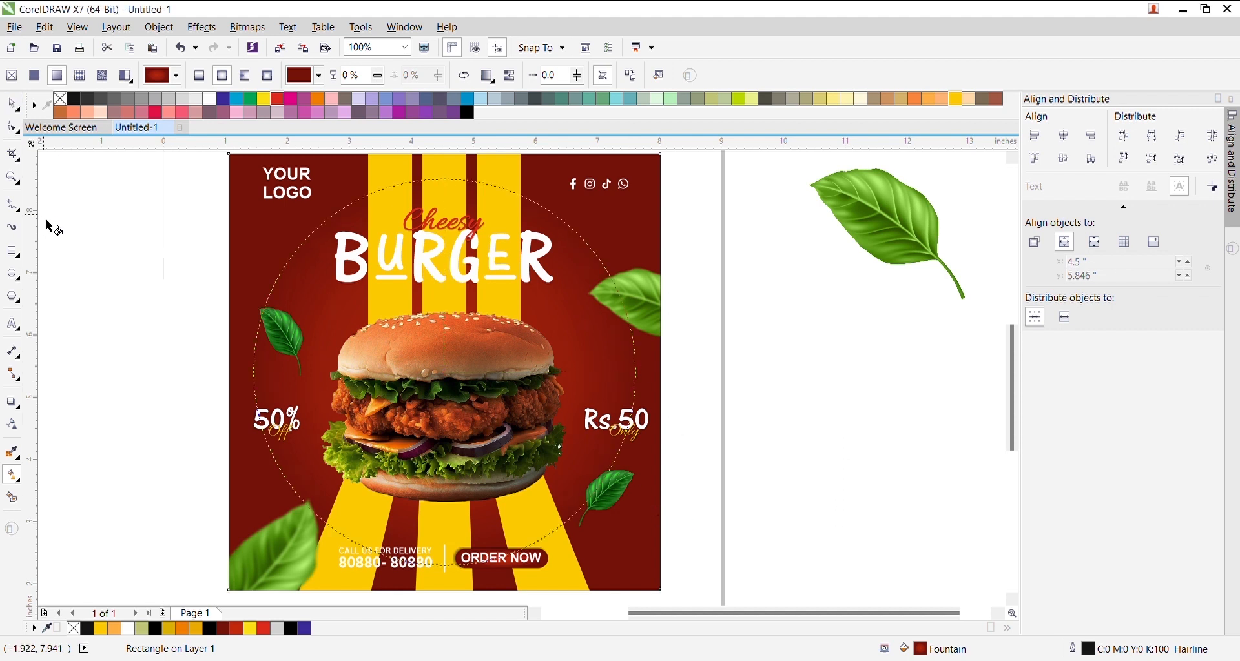
scroll(519, 346, "down", 1)
scroll(464, 327, "up", 1)
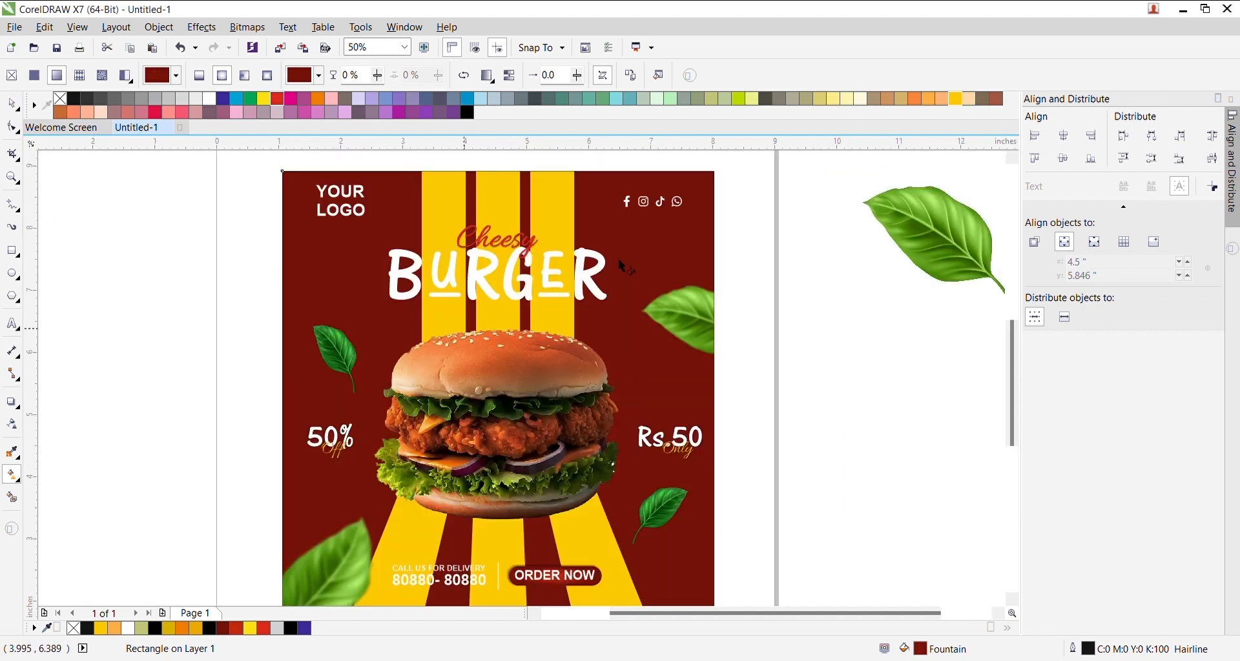
- Delete the spare leaf, try grouping all poster objects, then undo the grouping
left_click(897, 238)
key("space")
key("Delete")
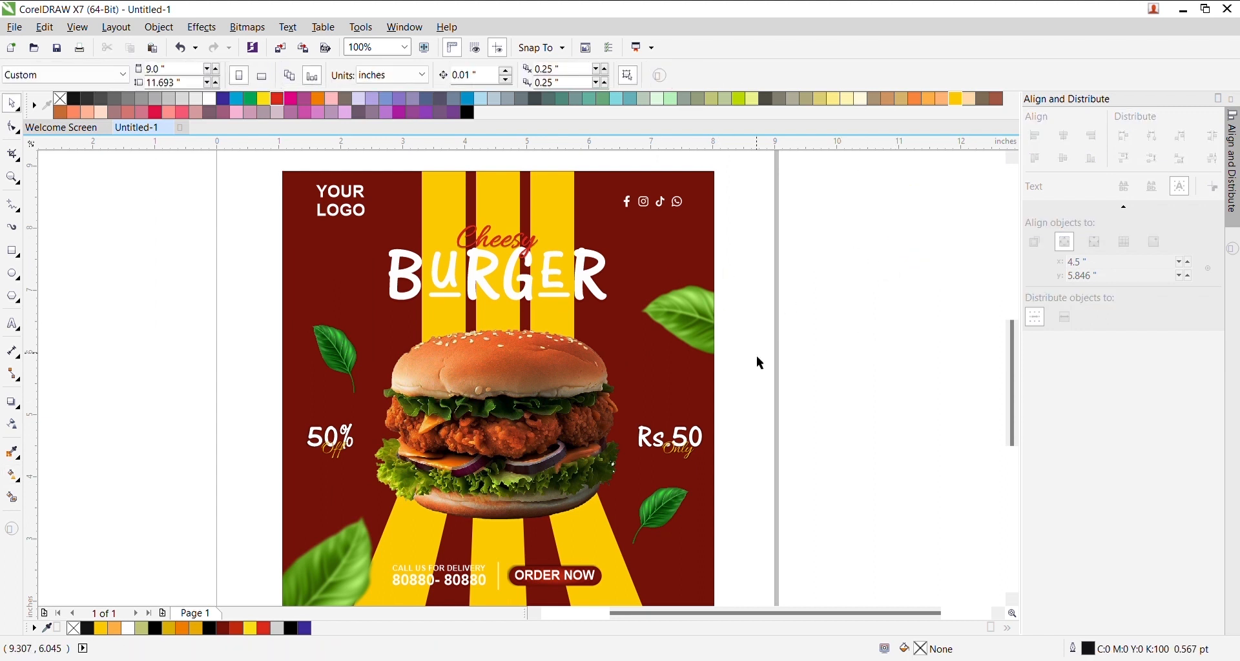
scroll(757, 355, "down", 1)
left_click_drag(434, 241, 702, 506)
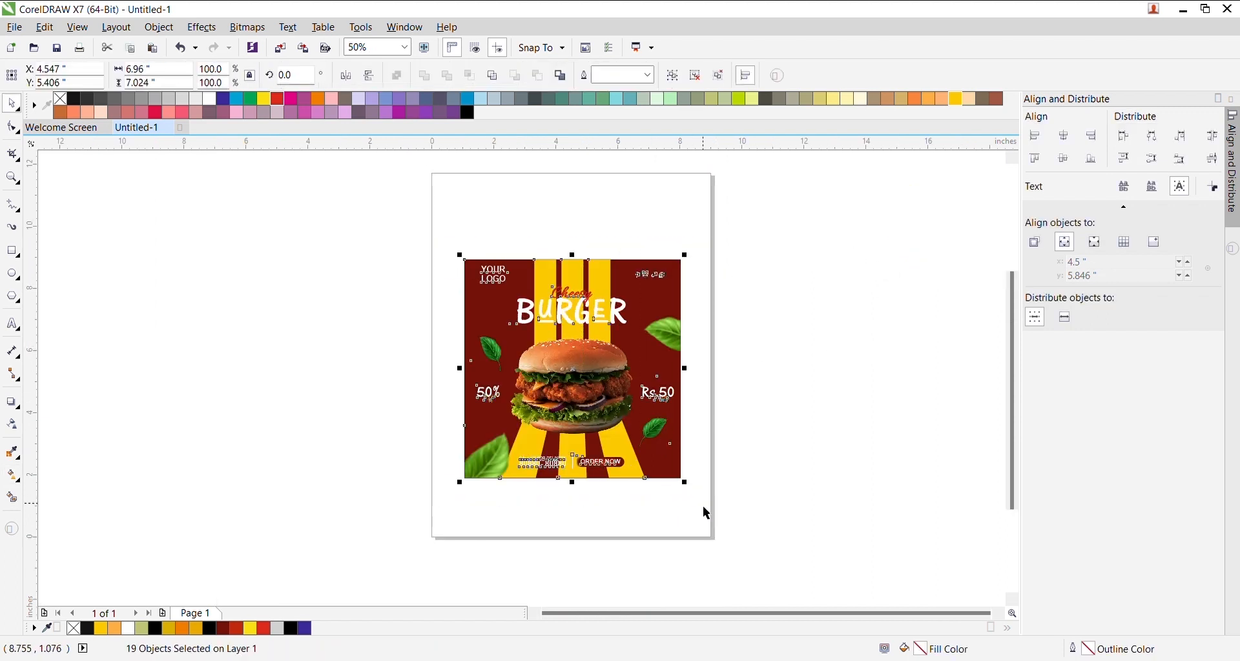
key("ctrl+g")
key("shift+F2")
key("ctrl+z")
key("ctrl+z")
key("Escape")
left_click(726, 380)
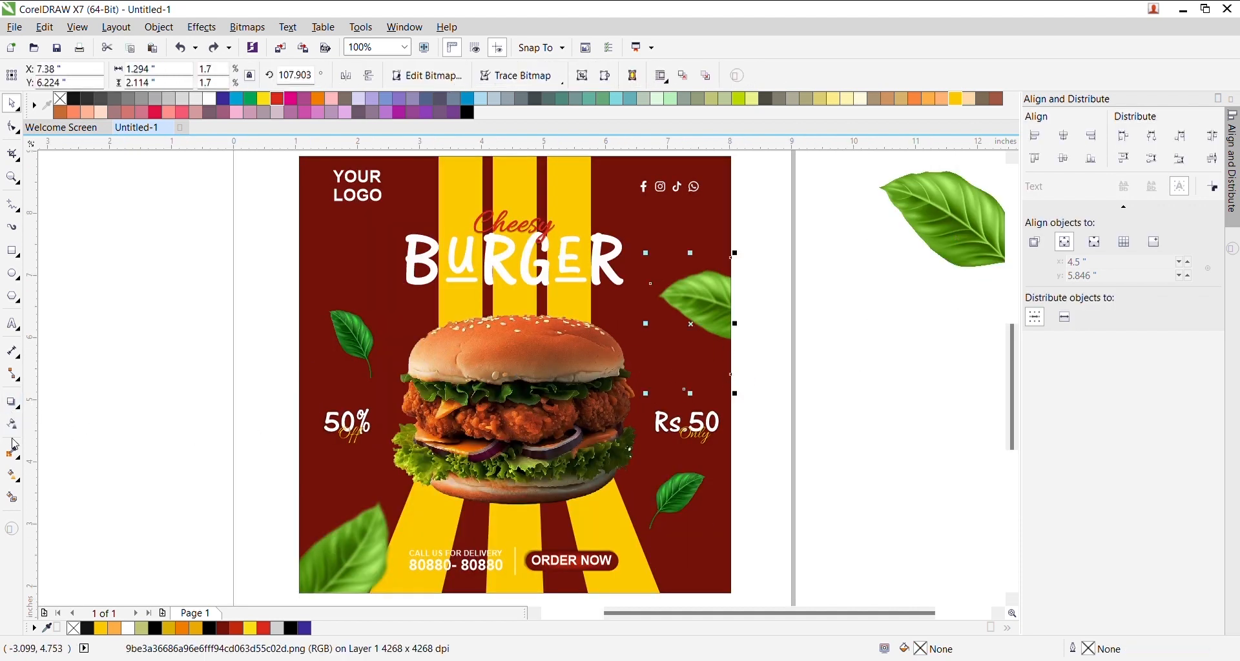
- Try moving the background gradient's centre off to the left, then undo it
left_click(11, 476)
left_click(319, 288)
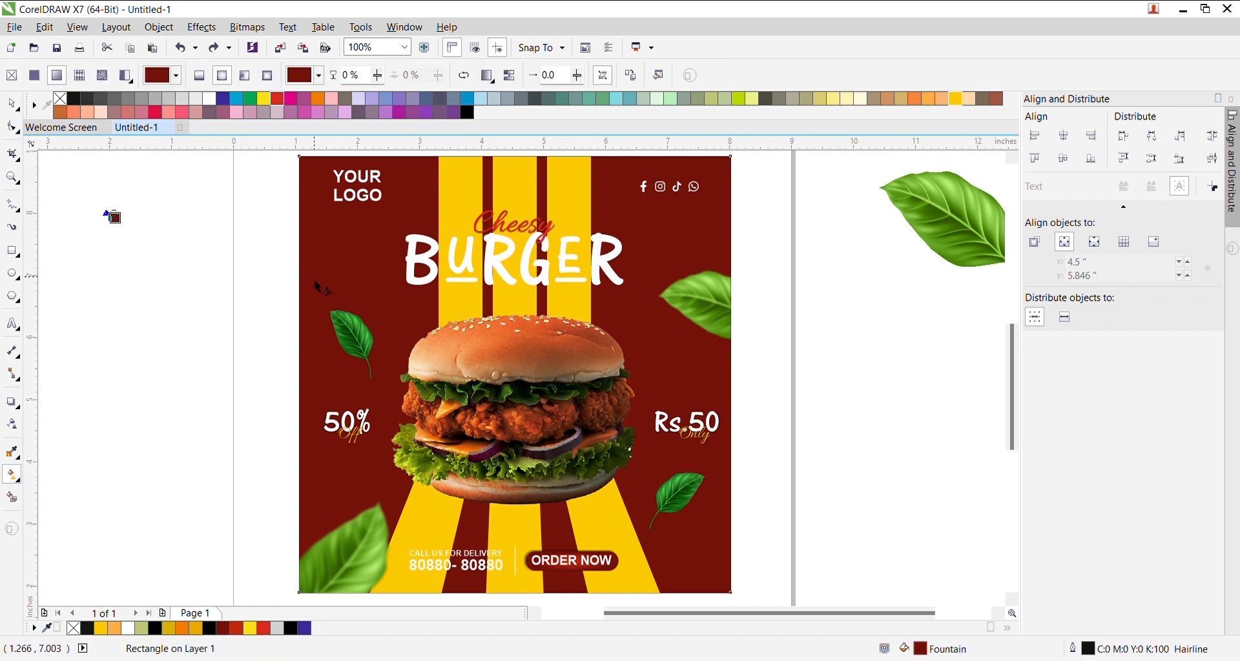
scroll(321, 286, "down", 2)
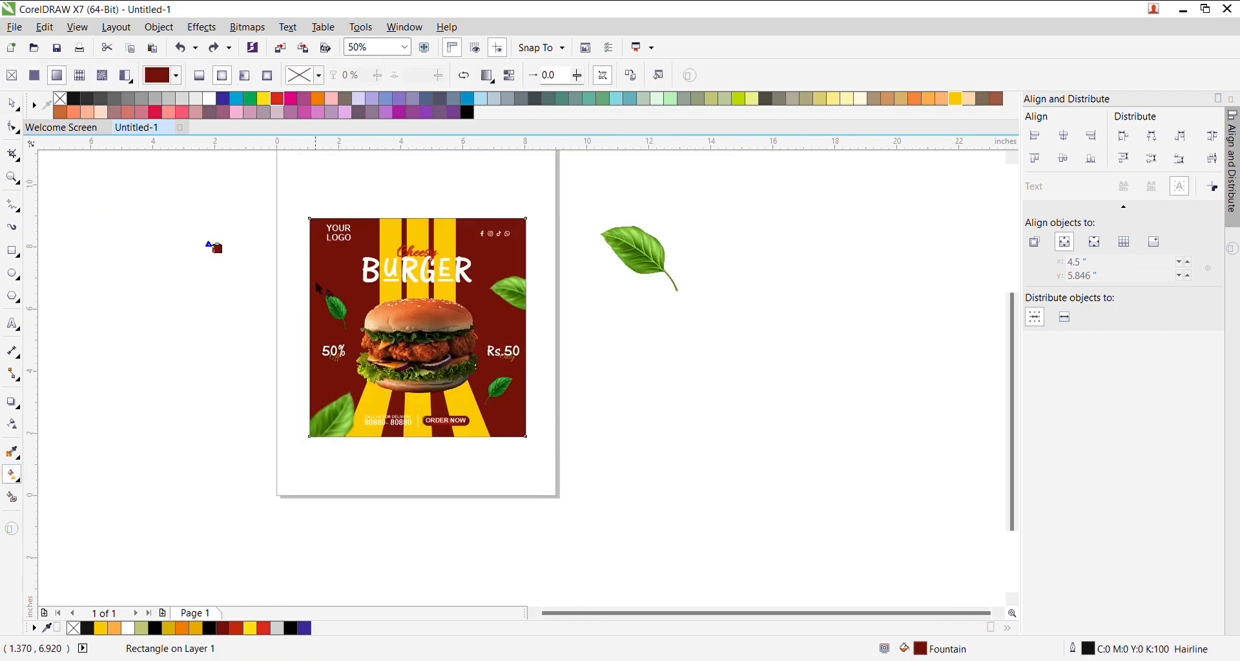
left_click_drag(218, 251, 495, 379)
key("ctrl+z")
key("ctrl+z")
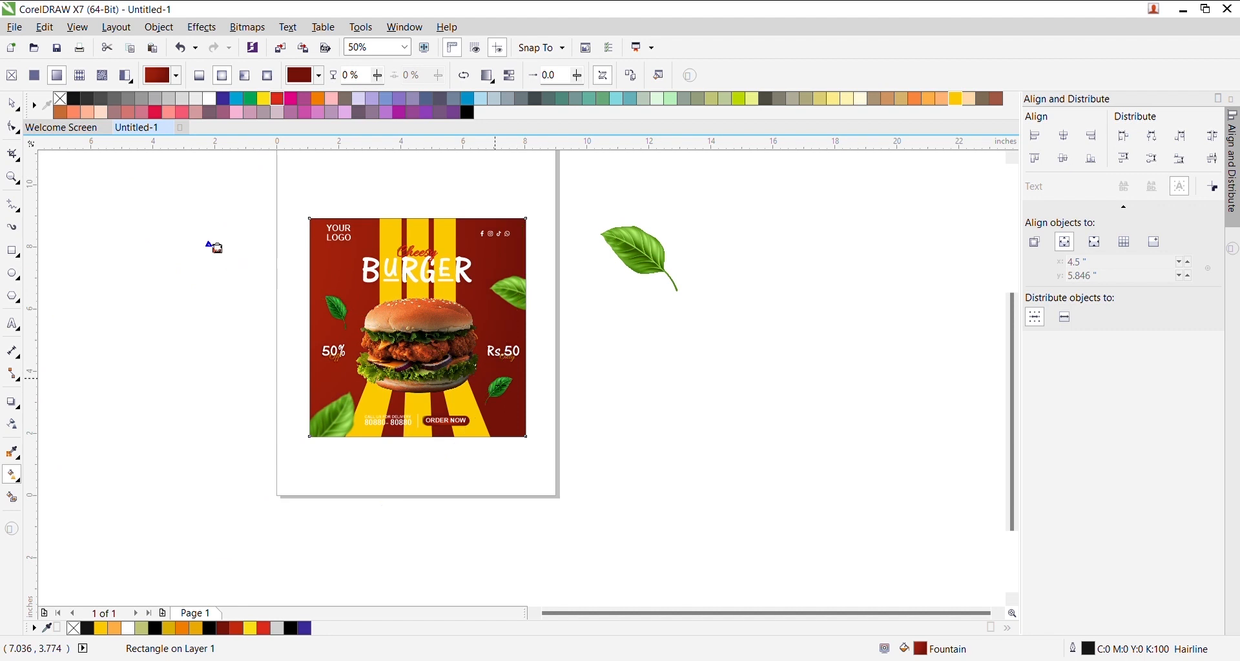
- Delete the spare leaf lying beside the page
scroll(560, 354, "up", 2)
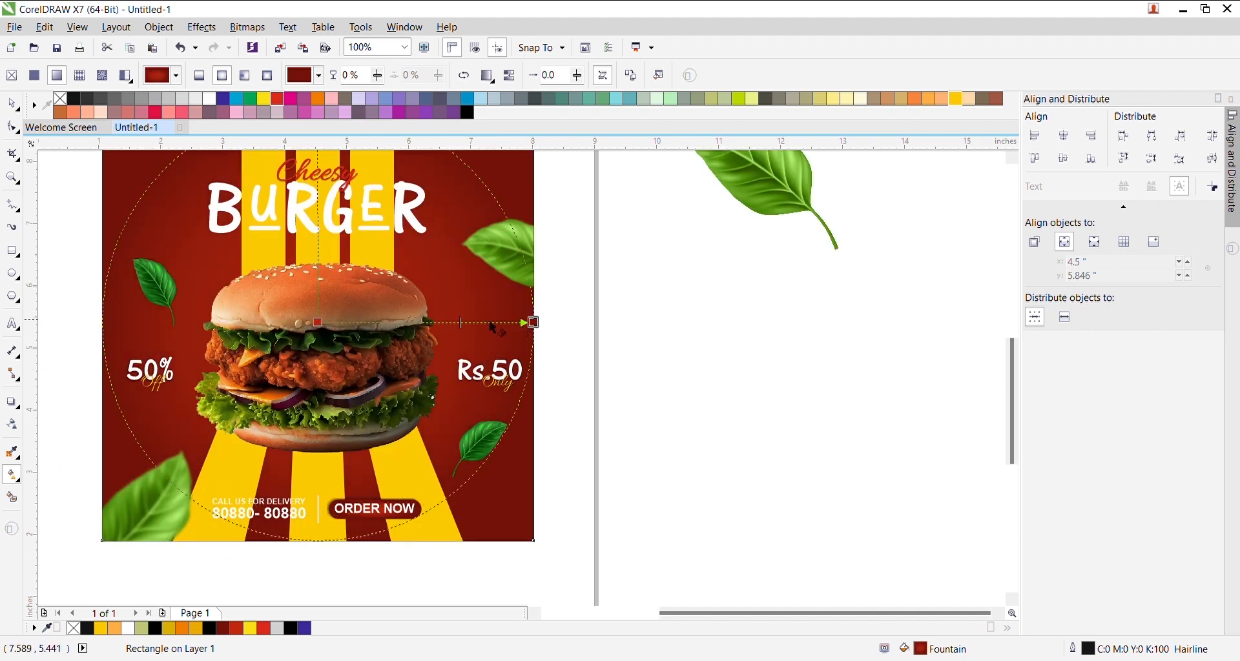
scroll(433, 294, "down", 2)
key("space")
left_click(617, 268)
key("Delete")
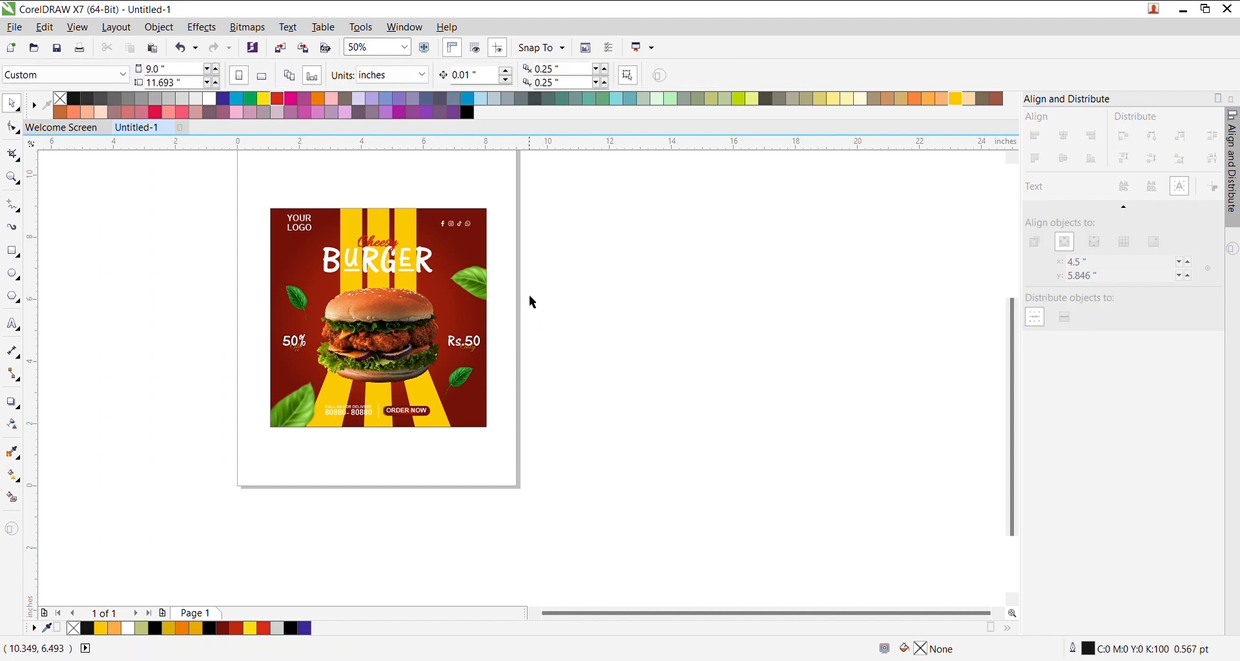
scroll(476, 300, "up", 1)
scroll(476, 300, "down", 1)
- Remove the background rectangle's outline with the X palette swatch
left_click_drag(261, 185, 304, 226)
right_click(60, 100)
left_click(94, 164)
scroll(311, 201, "up", 2)
left_click(313, 221)
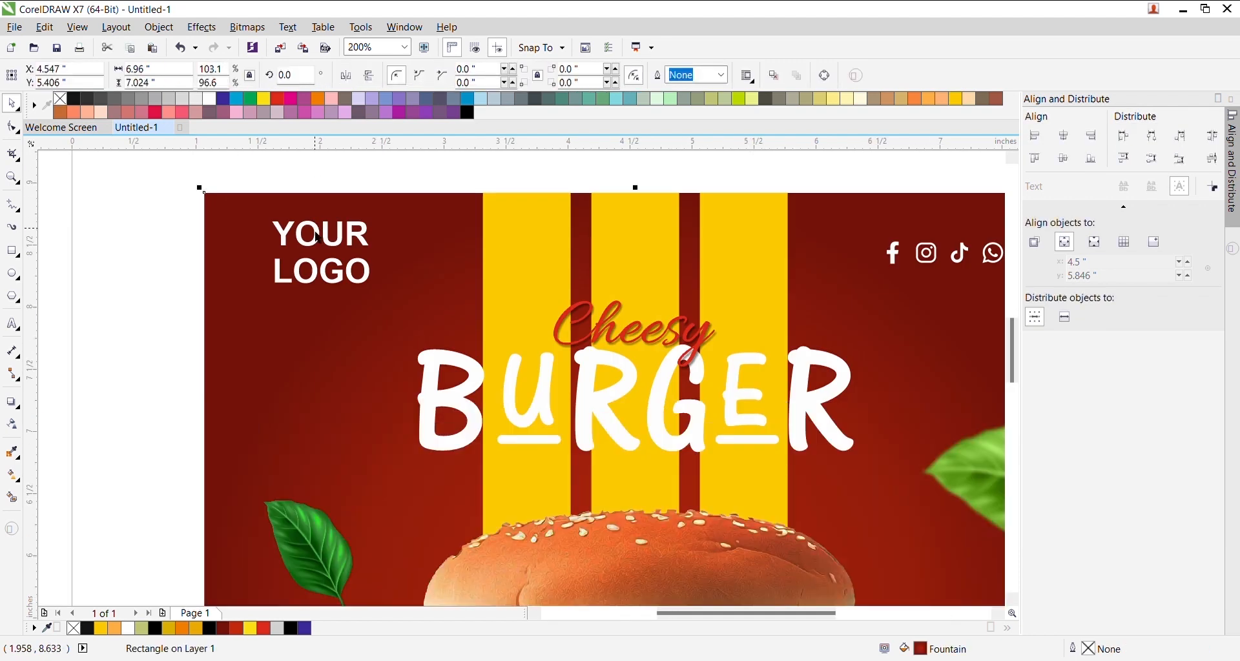
scroll(316, 237, "down", 2)
scroll(450, 299, "up", 1)
- Raise the Cheesy script slightly higher above BURGER
left_click_drag(331, 232, 562, 353)
scroll(562, 353, "up", 1)
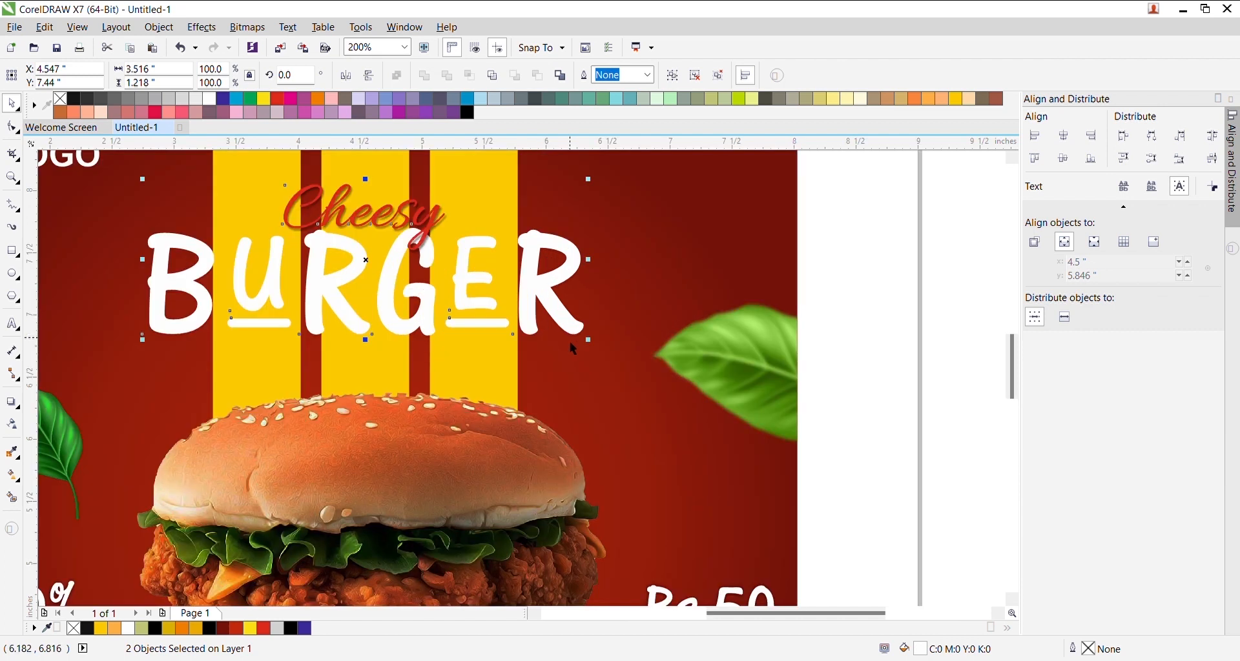
left_click(587, 342, "shift")
scroll(581, 331, "down", 1)
left_click_drag(349, 248, 614, 369)
scroll(593, 347, "up", 1)
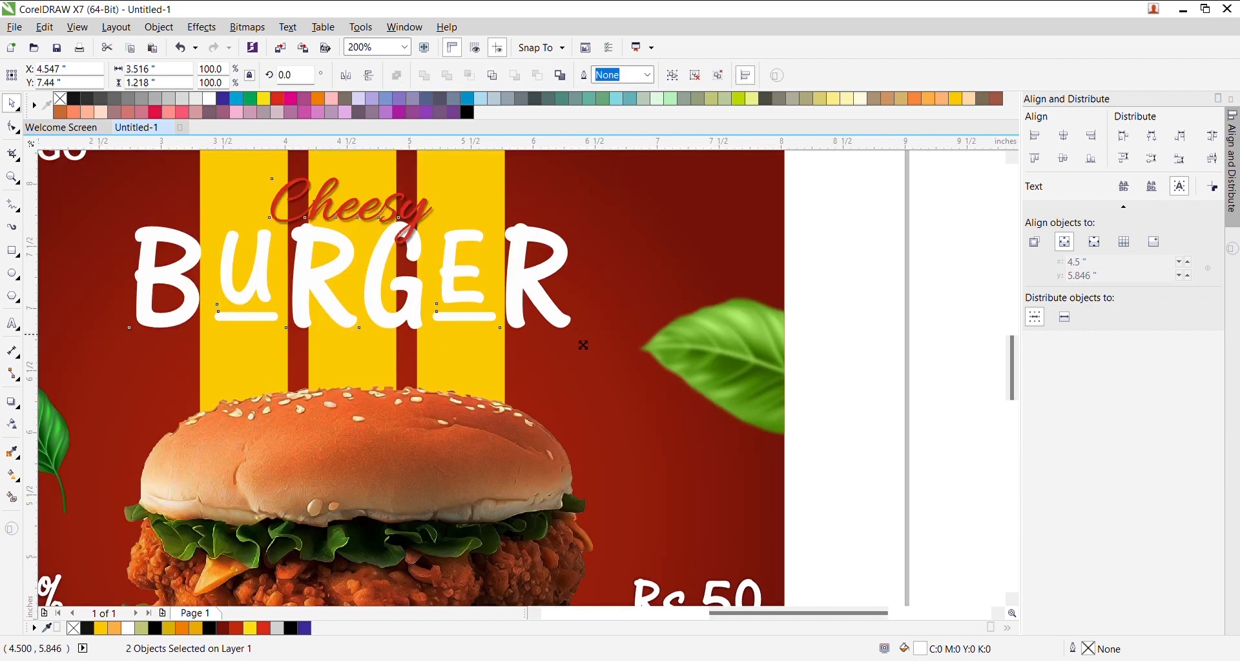
scroll(543, 330, "down", 2)
left_click(453, 242)
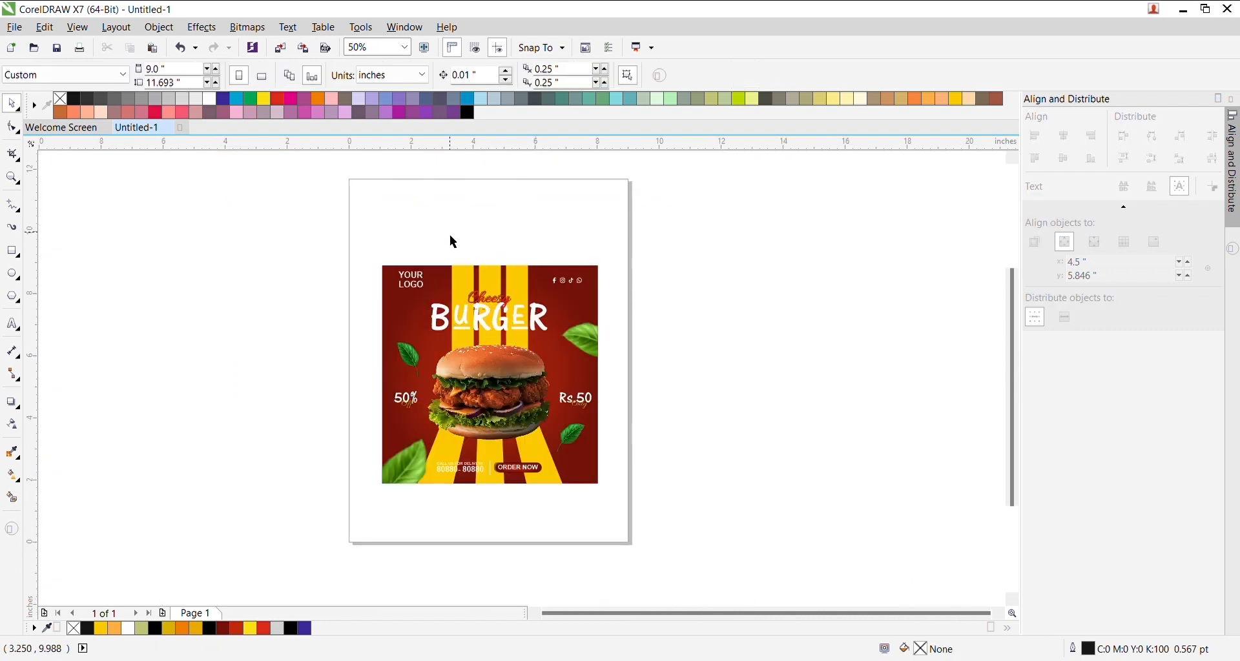
scroll(495, 302, "up", 3)
left_click_drag(496, 304, 507, 250)
scroll(521, 263, "down", 1)
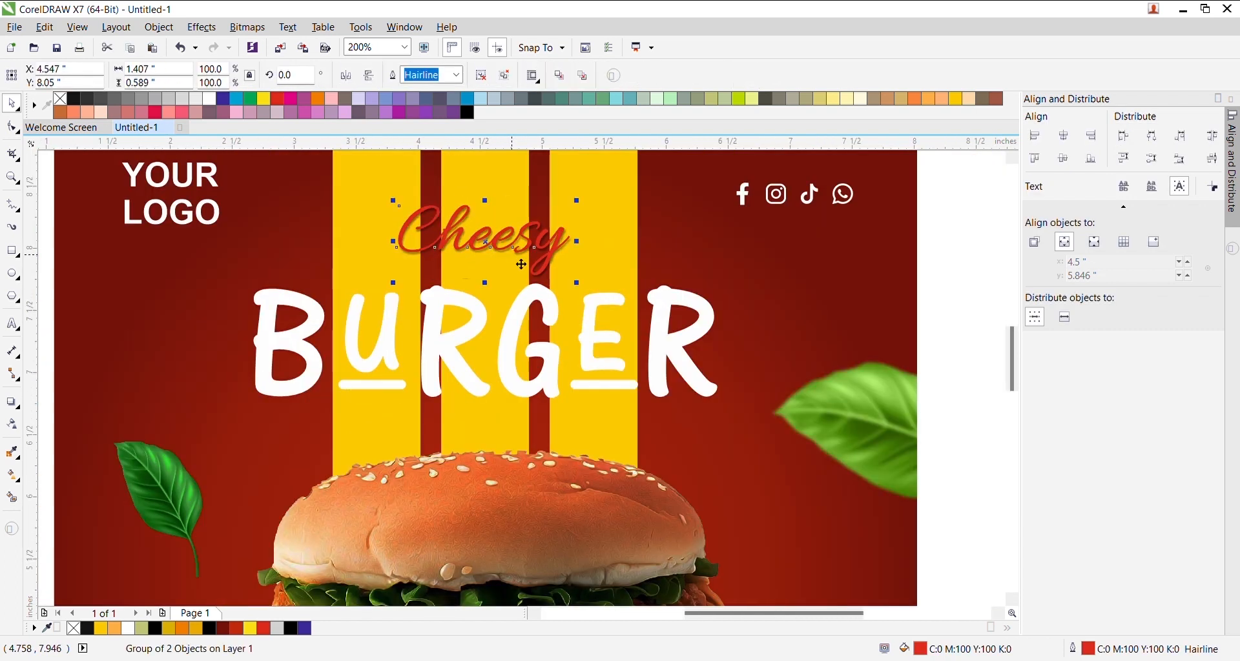
scroll(521, 263, "down", 2)
- Marquee-select all 19 poster objects
left_click(514, 204)
scroll(536, 331, "up", 1)
scroll(536, 330, "down", 1)
left_click_drag(378, 202, 631, 476)
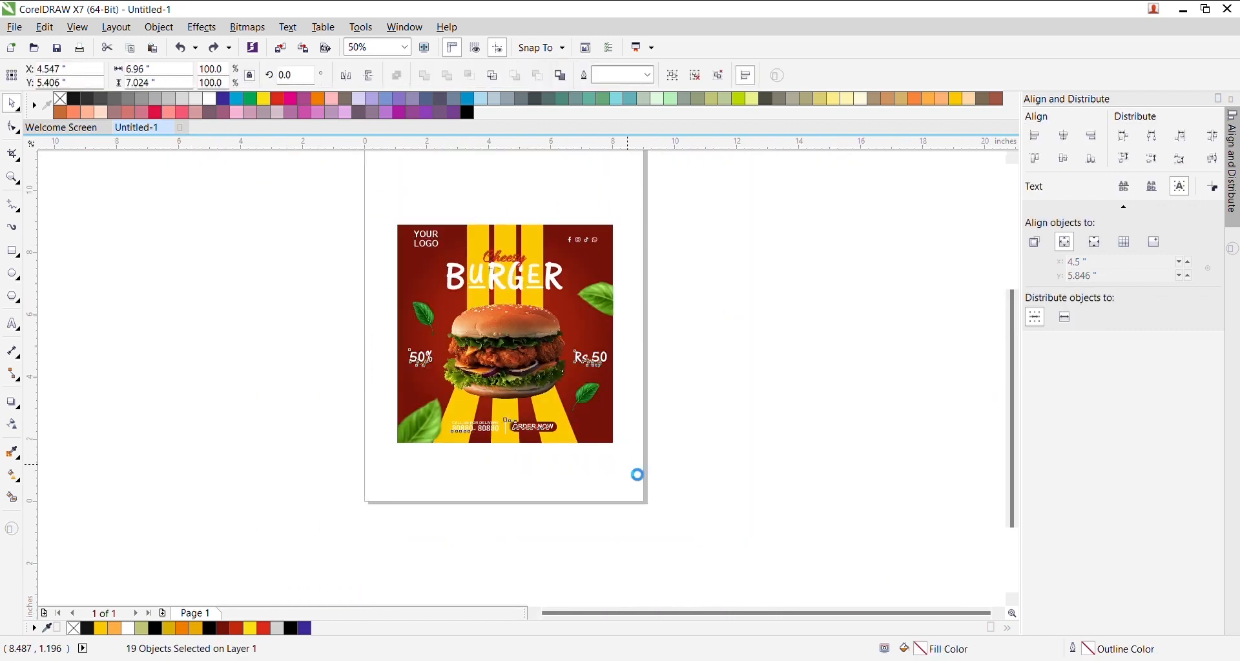
- Group the 19 poster objects, draw a larger rectangle around them, and centre both on the page
key("ctrl+g")
left_click(12, 252)
left_click_drag(387, 204, 638, 483)
key("space")
left_click(606, 445)
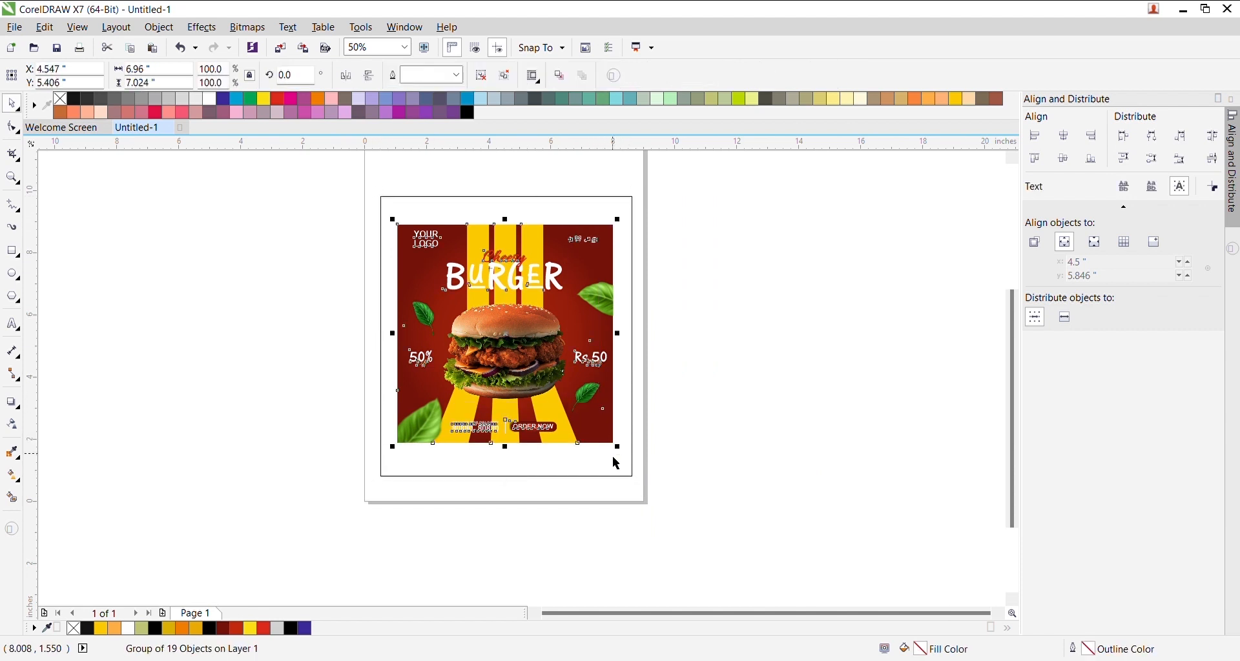
left_click(691, 394)
left_click_drag(674, 170, 325, 544)
key("p")
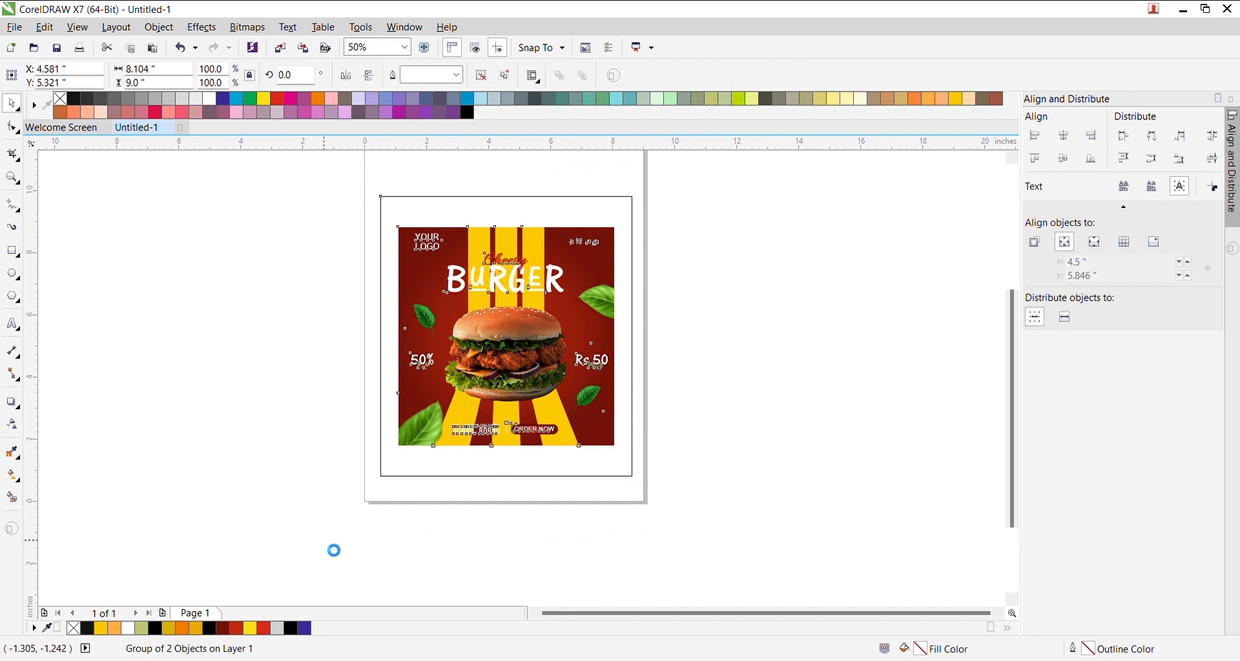
- Copy the poster's red gradient fill onto the larger rectangle
left_click(505, 76)
left_click(660, 242)
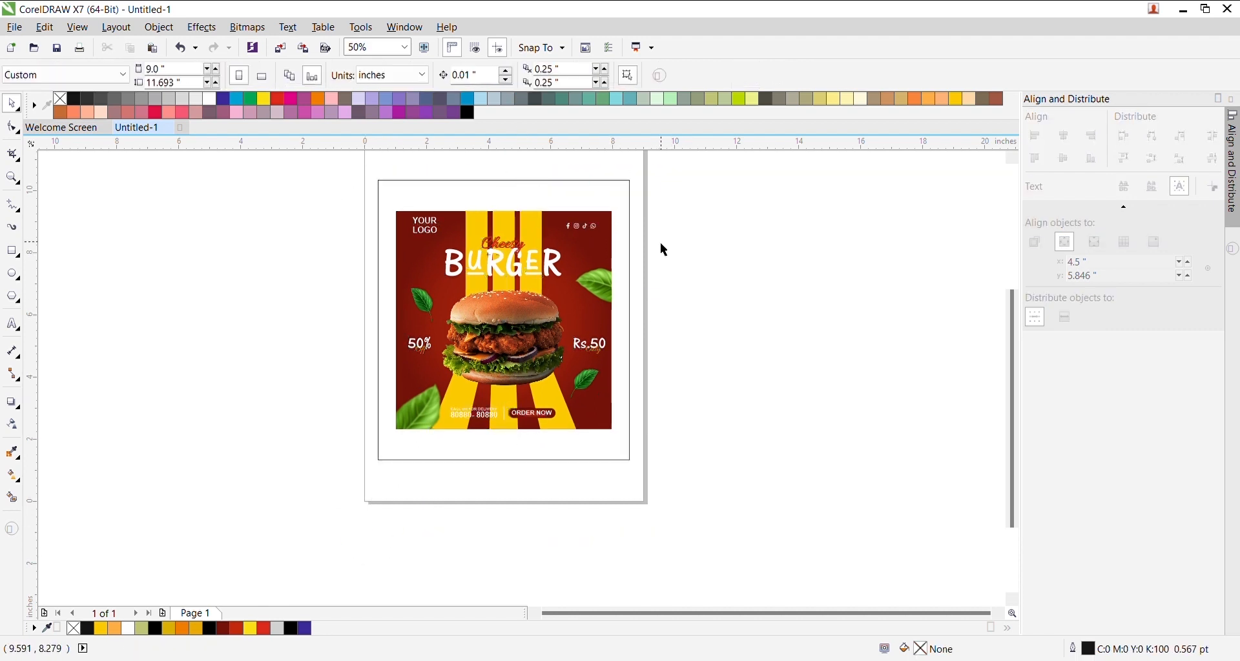
left_click(633, 204)
left_click(298, 246)
left_click(521, 374)
left_click_drag(919, 649, 419, 451)
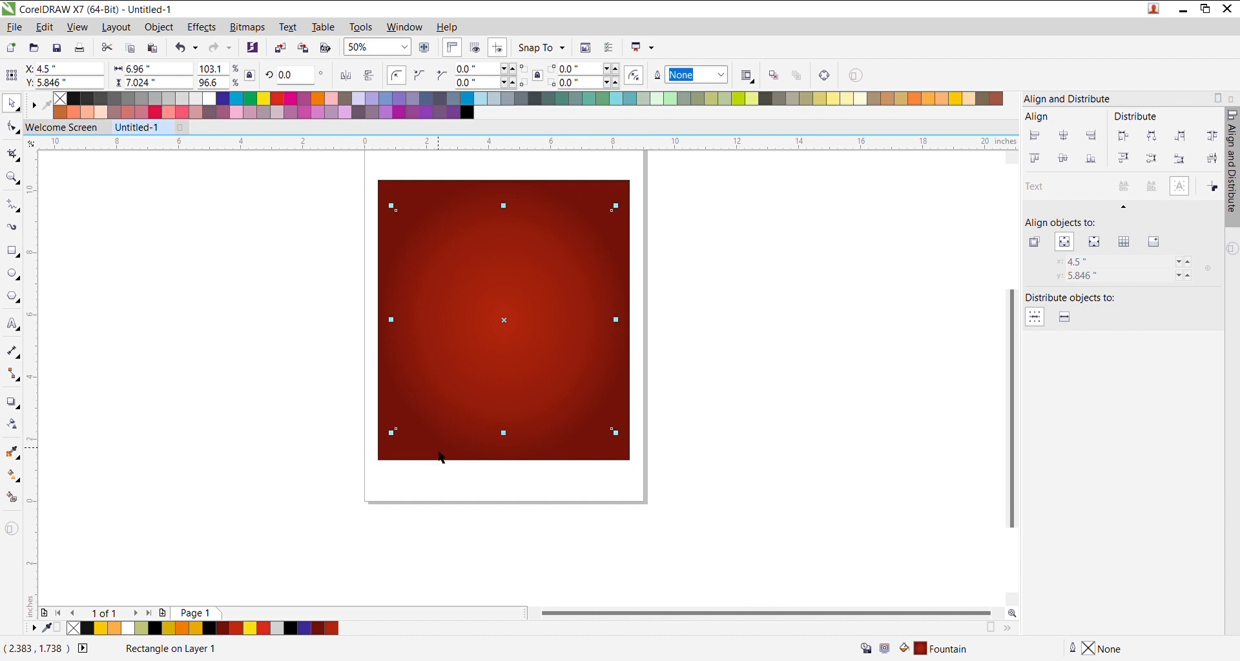
- Send the larger rectangle behind the poster and group all 44 objects
left_click(578, 463)
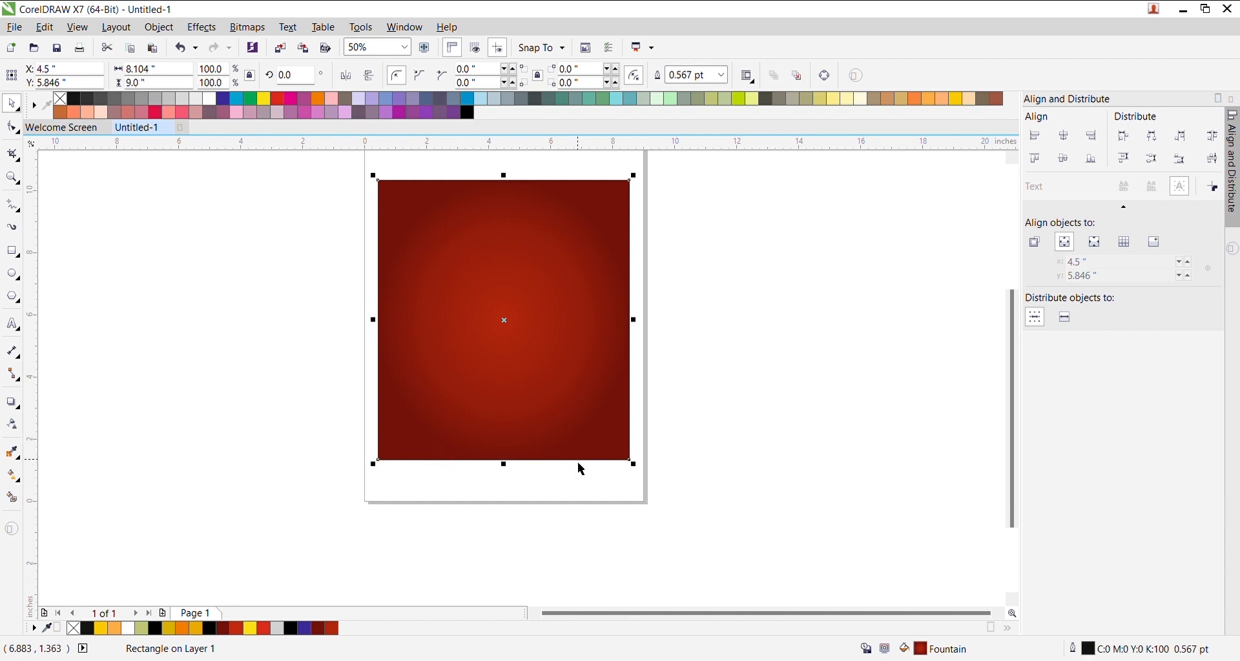
key("shift+Page_Down")
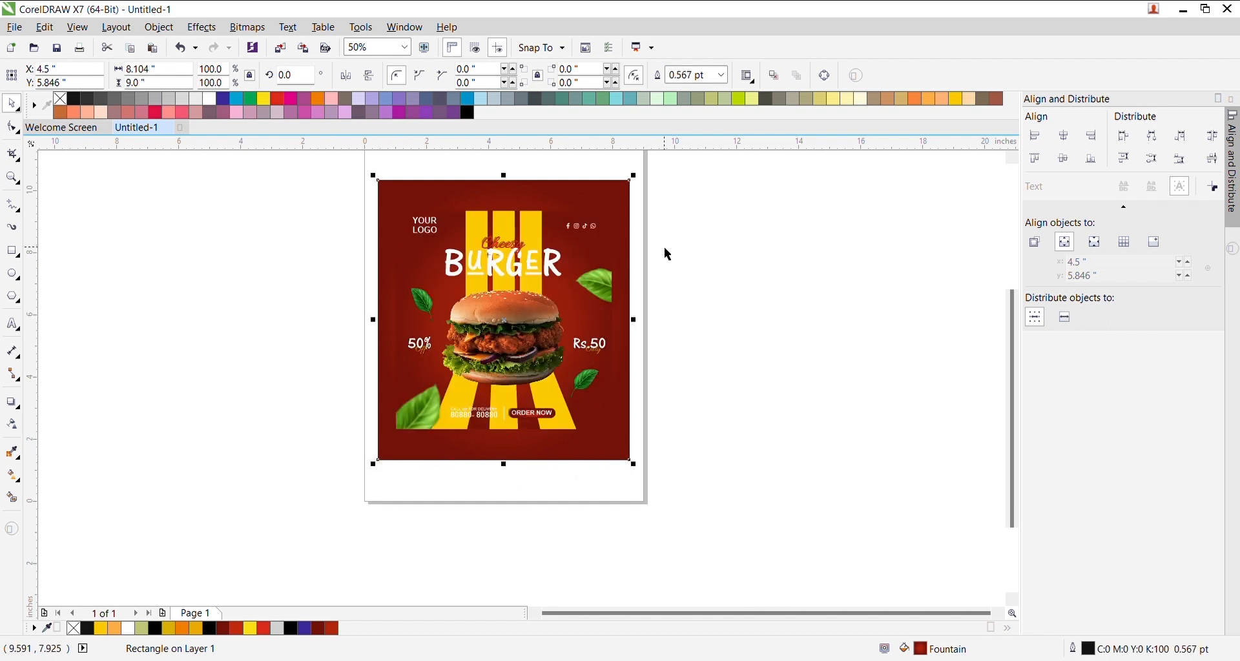
left_click_drag(648, 201, 365, 461)
key("ctrl+g")
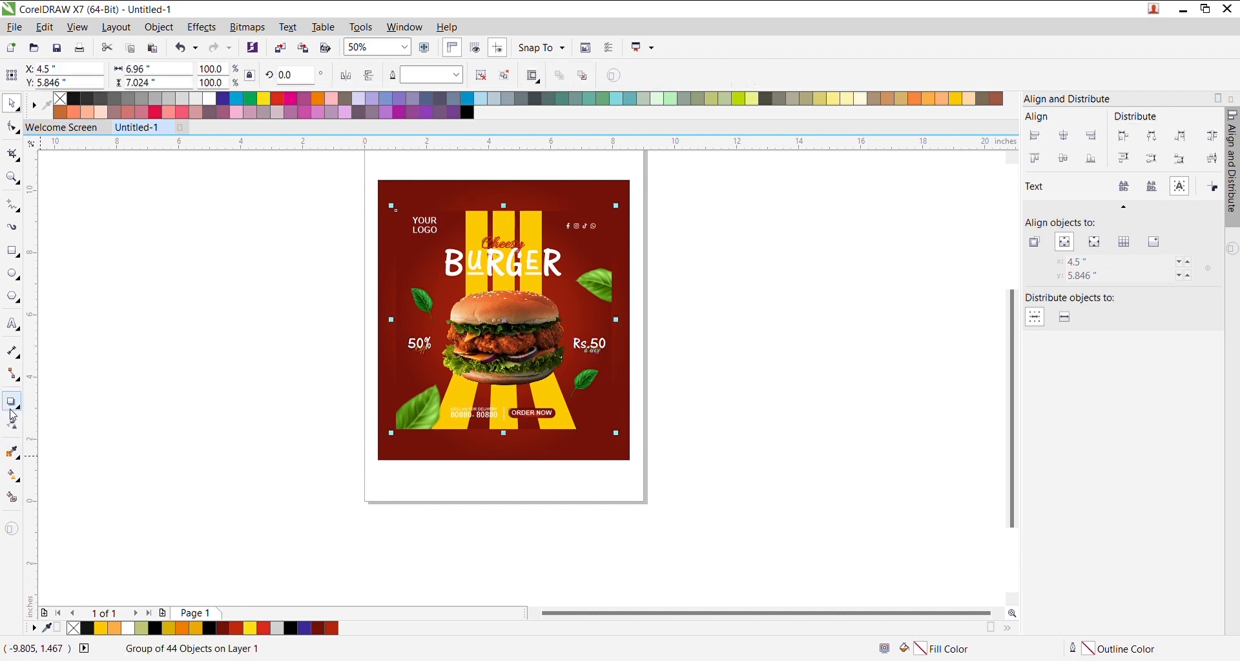
- Add a dark drop shadow to the grouped poster and soften its feathering to about 20
left_click(13, 410)
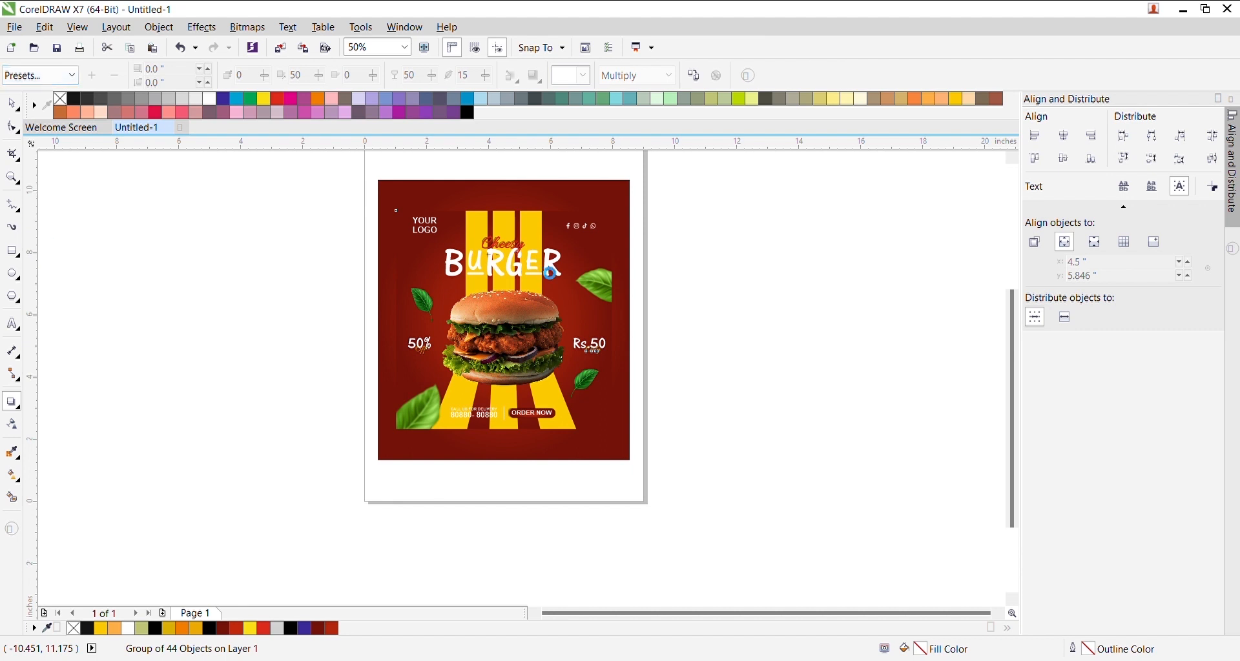
left_click_drag(506, 319, 612, 319)
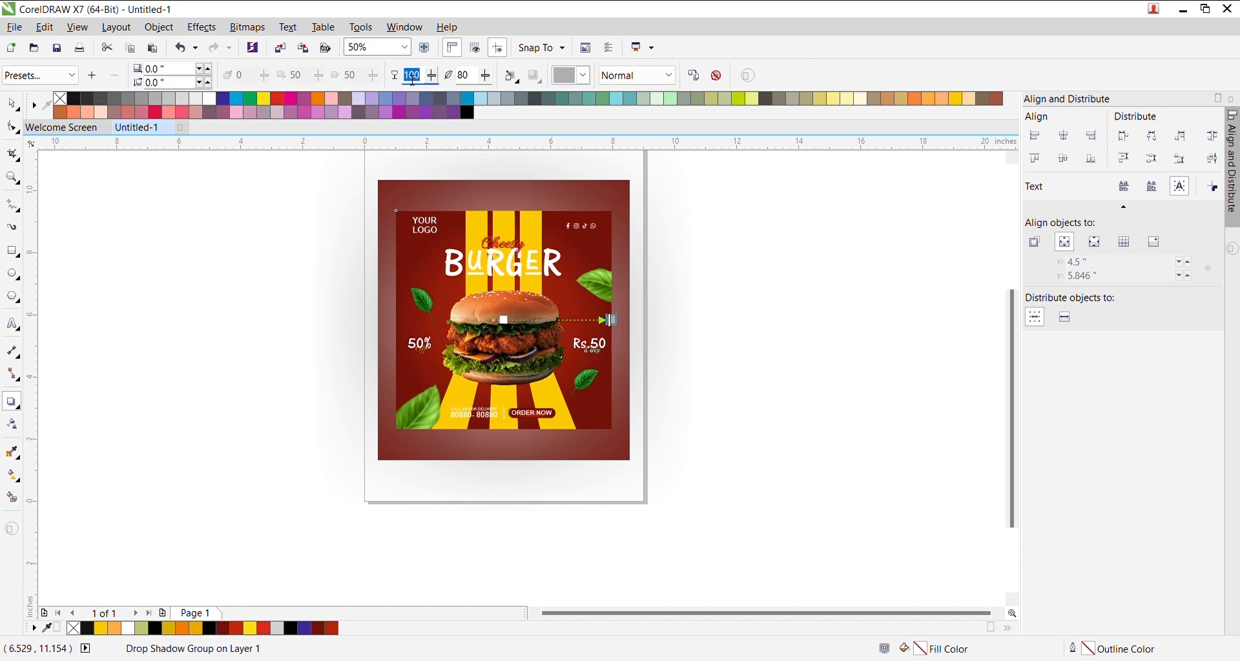
double_click(464, 76)
type("50")
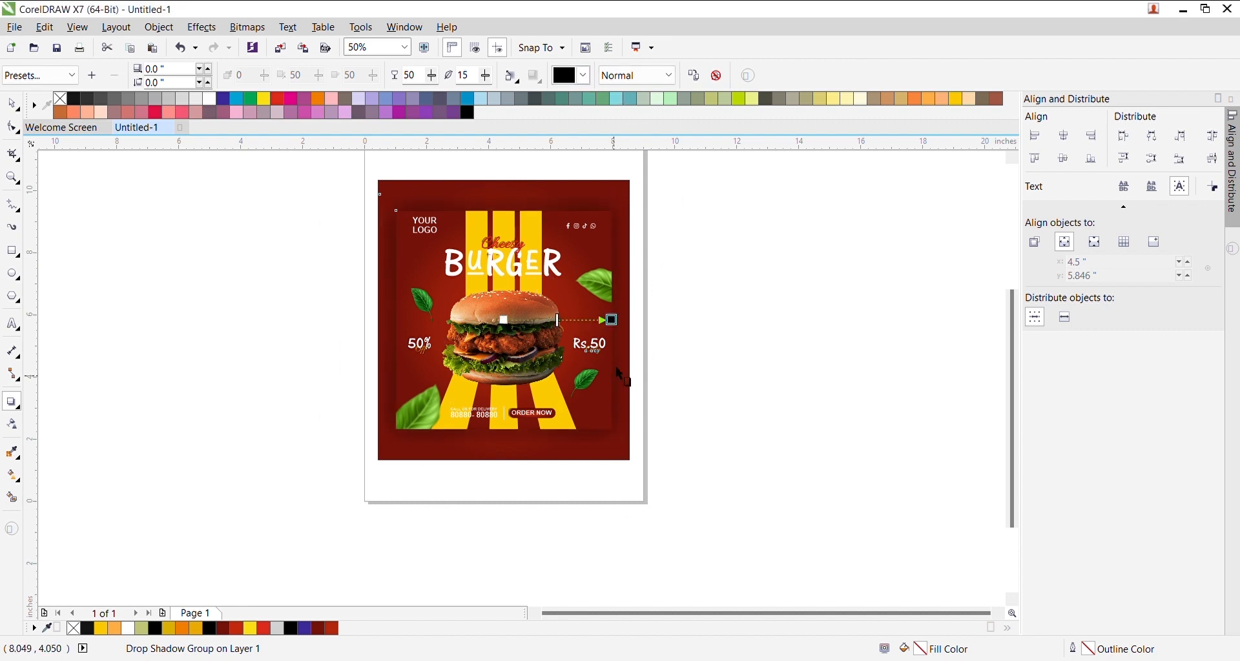
left_click(13, 105)
key("Escape")
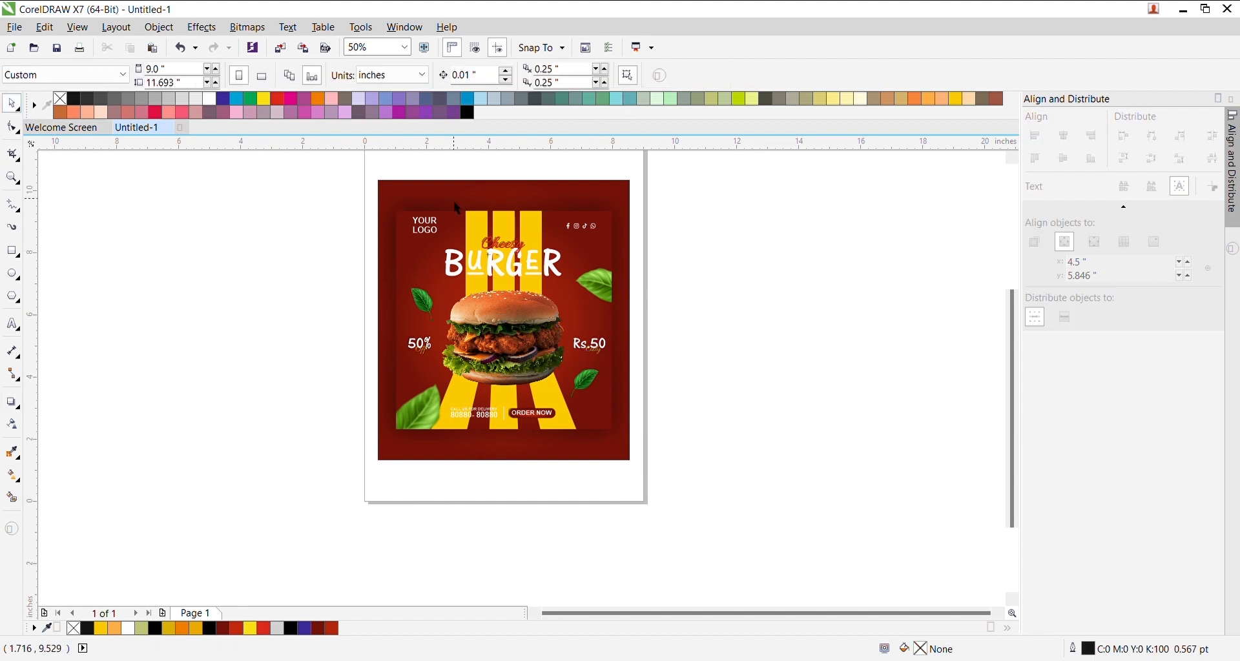
left_click(617, 223)
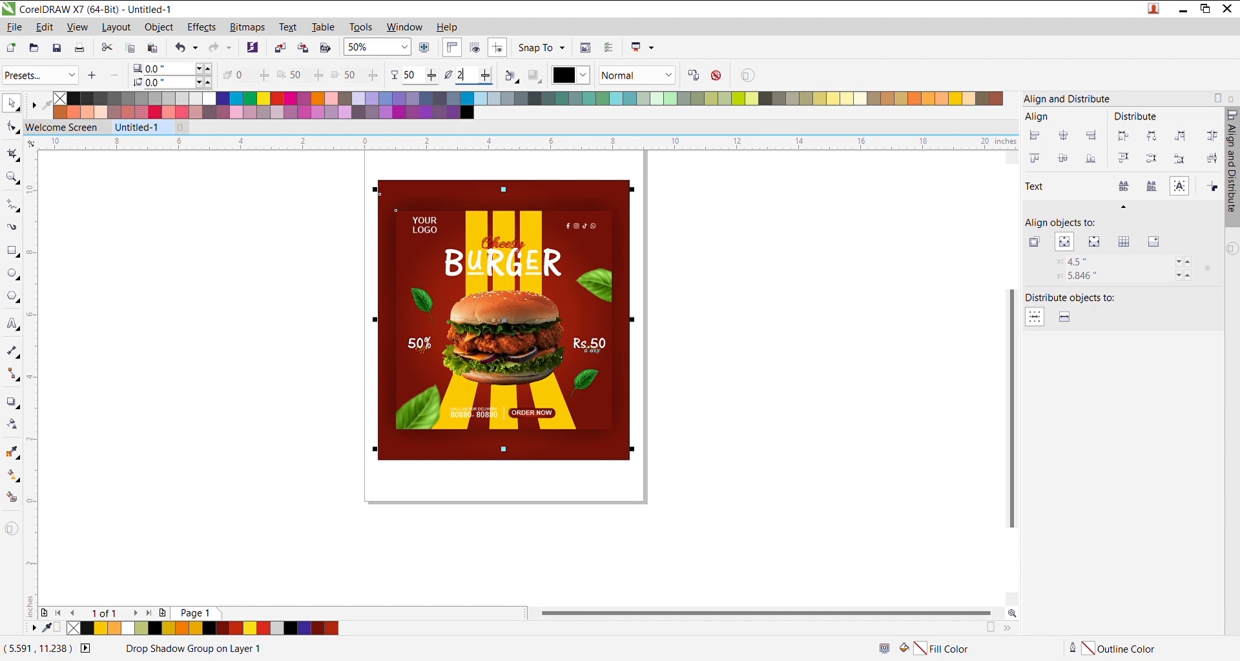
left_click(679, 229)
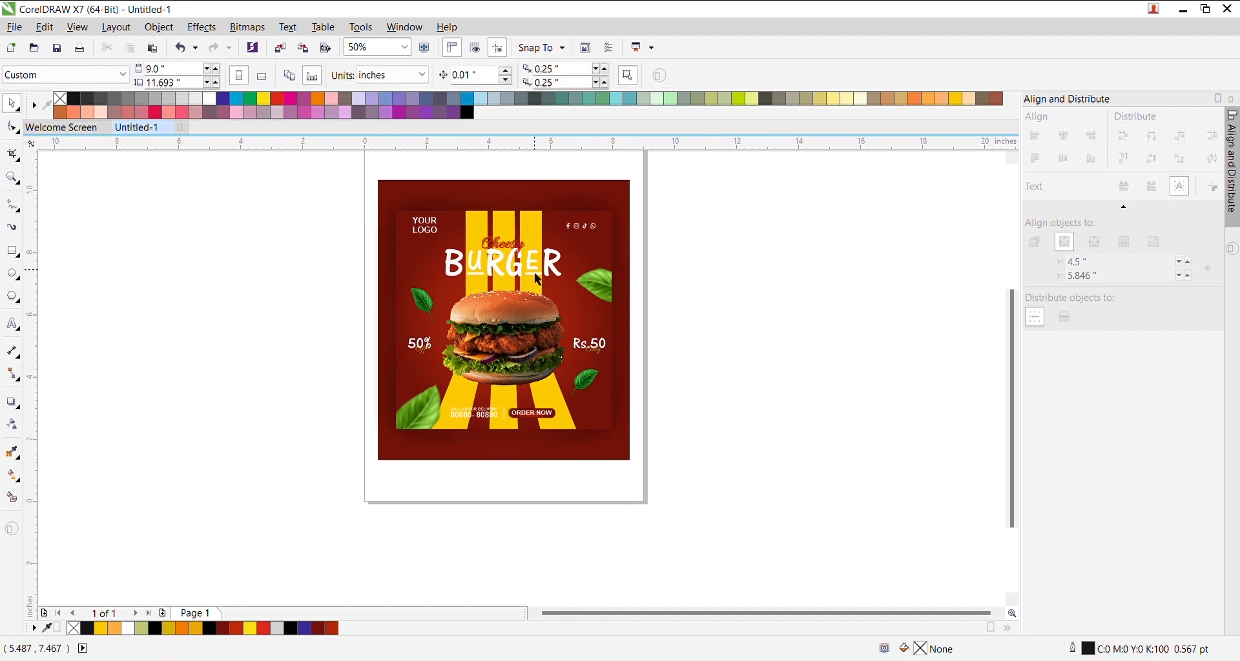